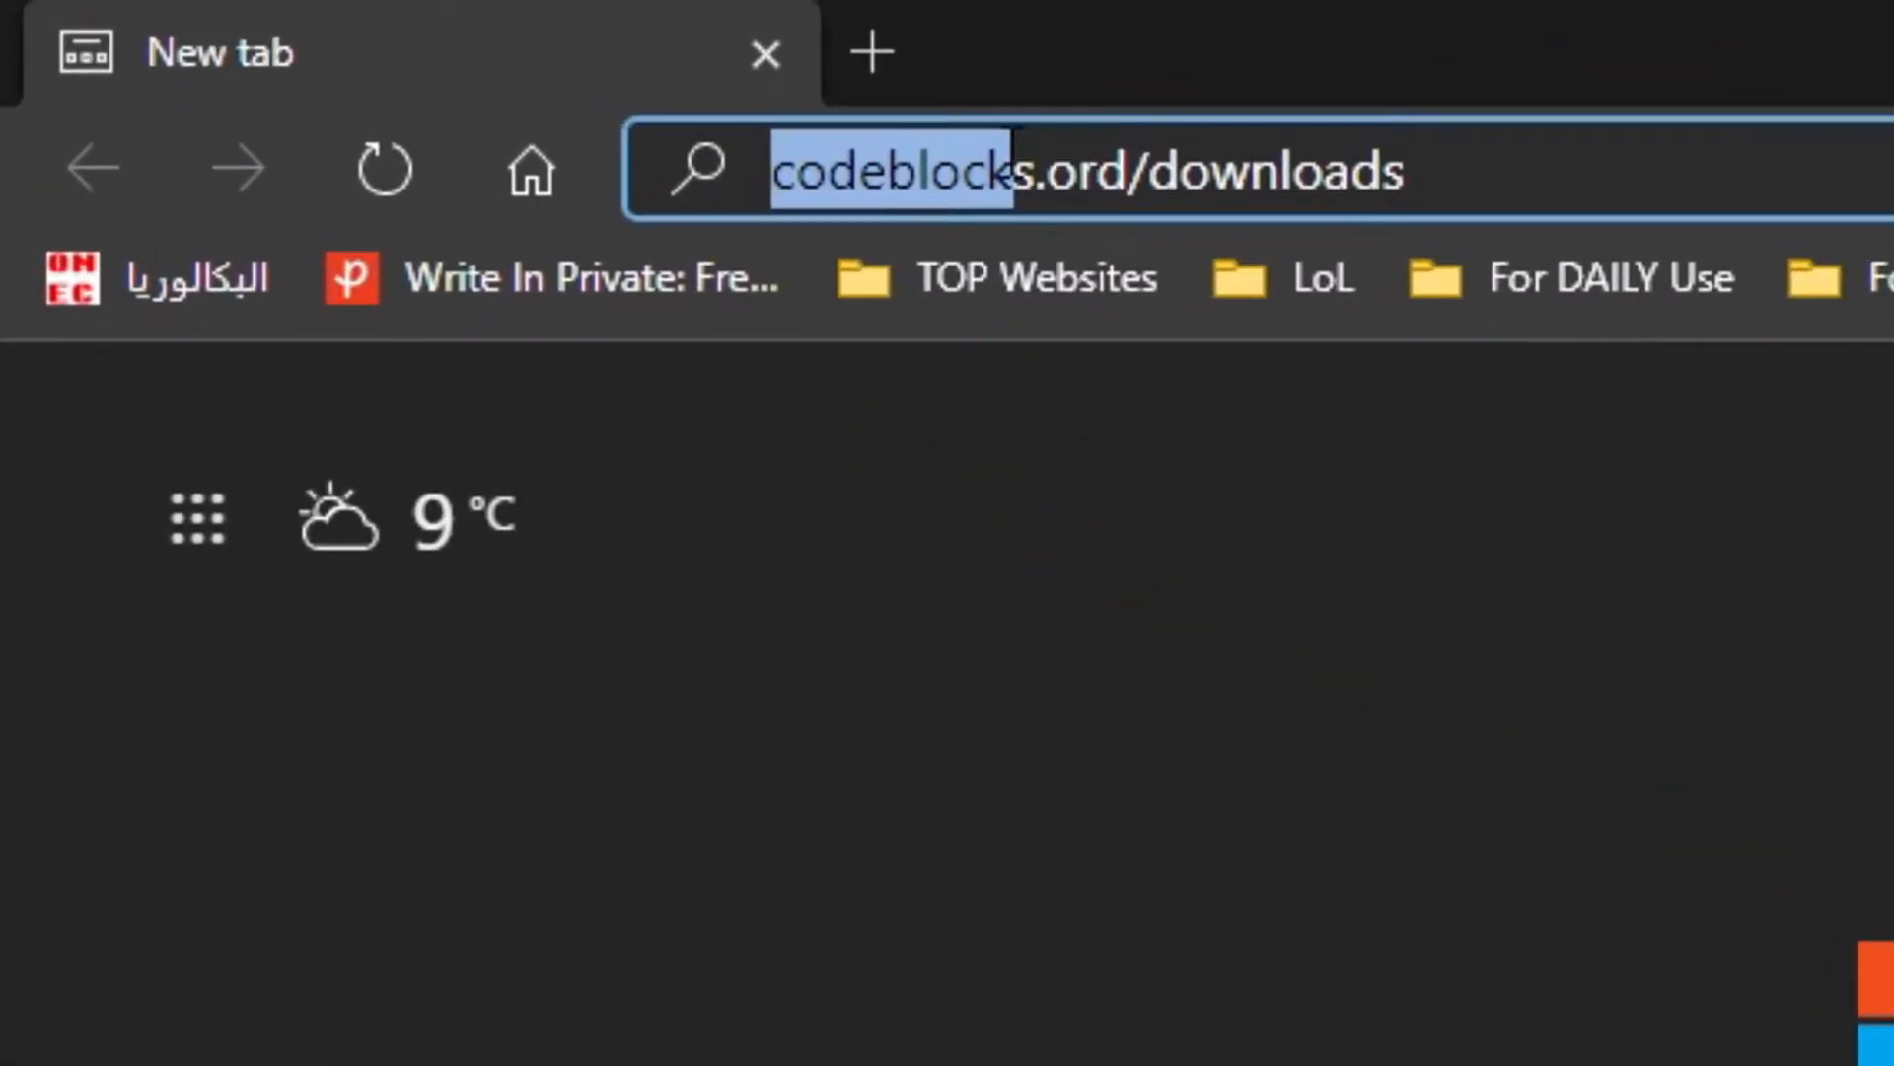
Go to codeblocks.org/downloads in the browser.
drag(1036, 163, 1218, 187)
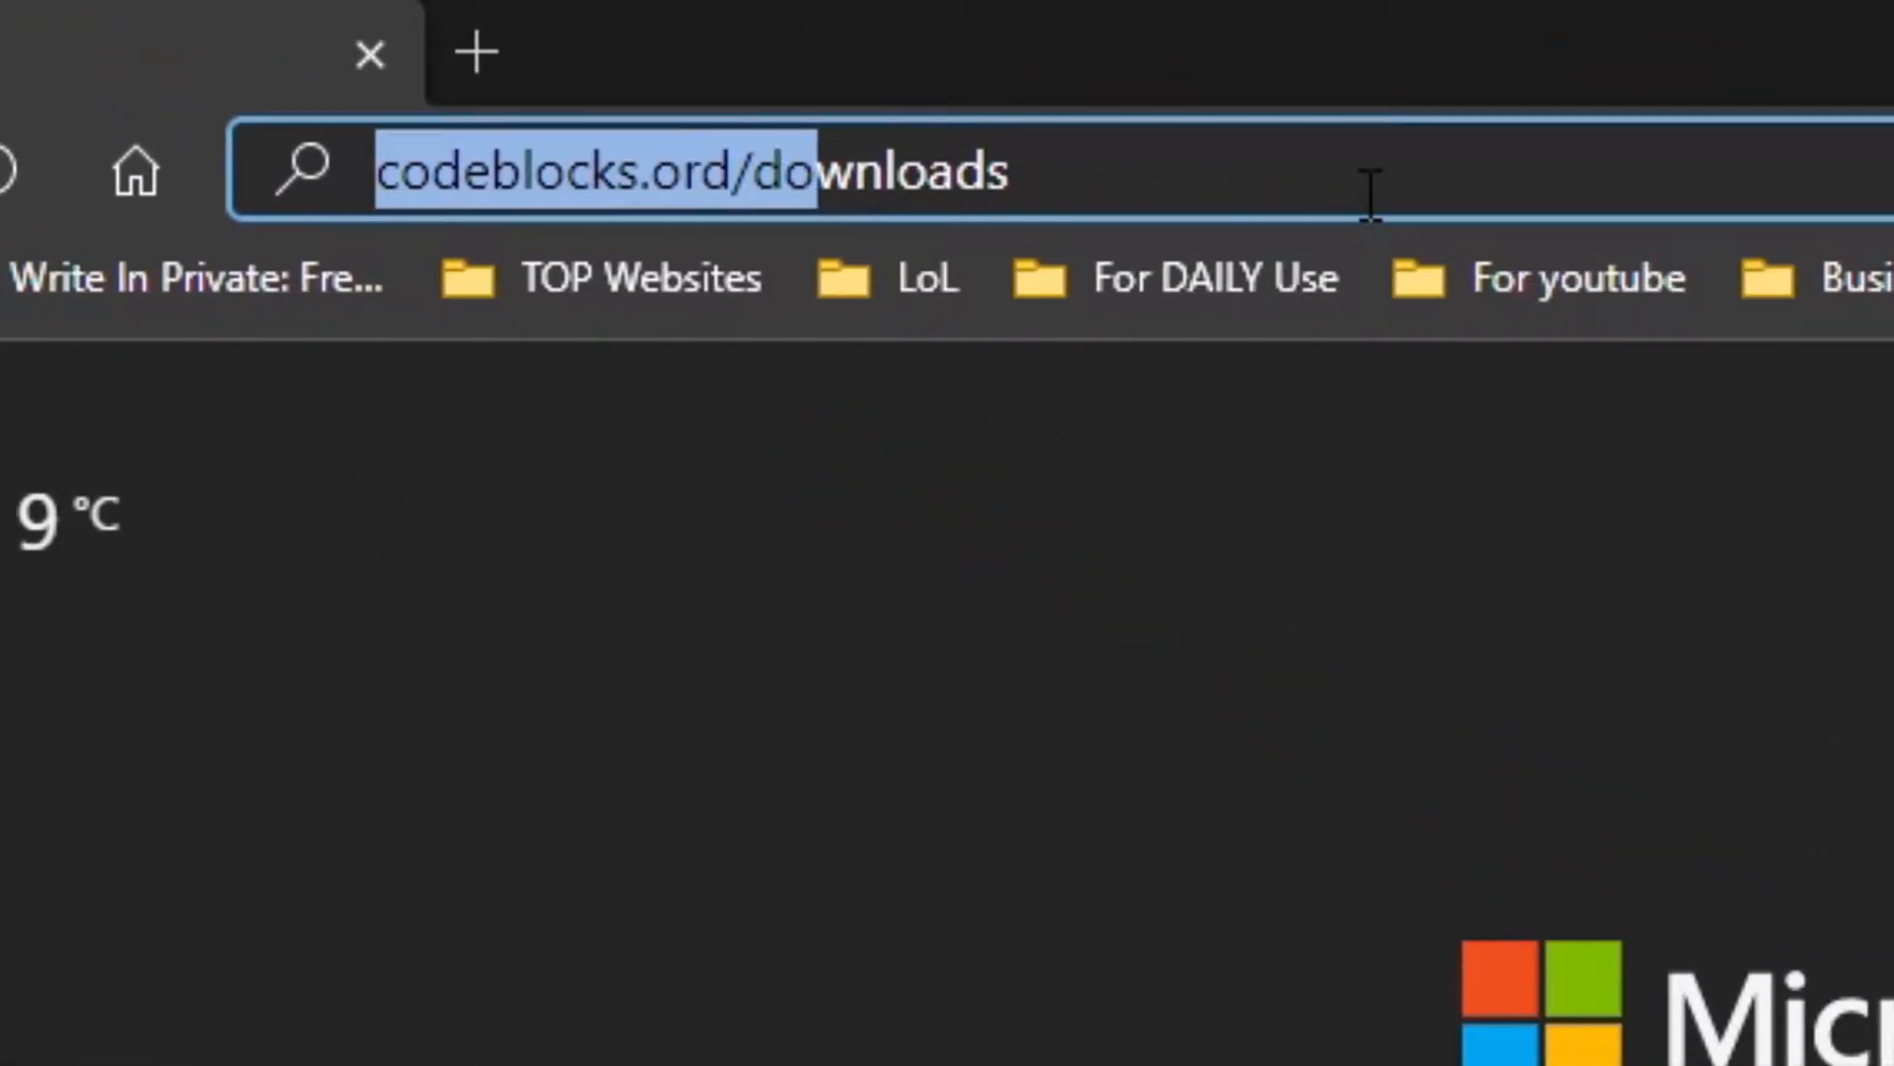
drag(1371, 195, 1310, 123)
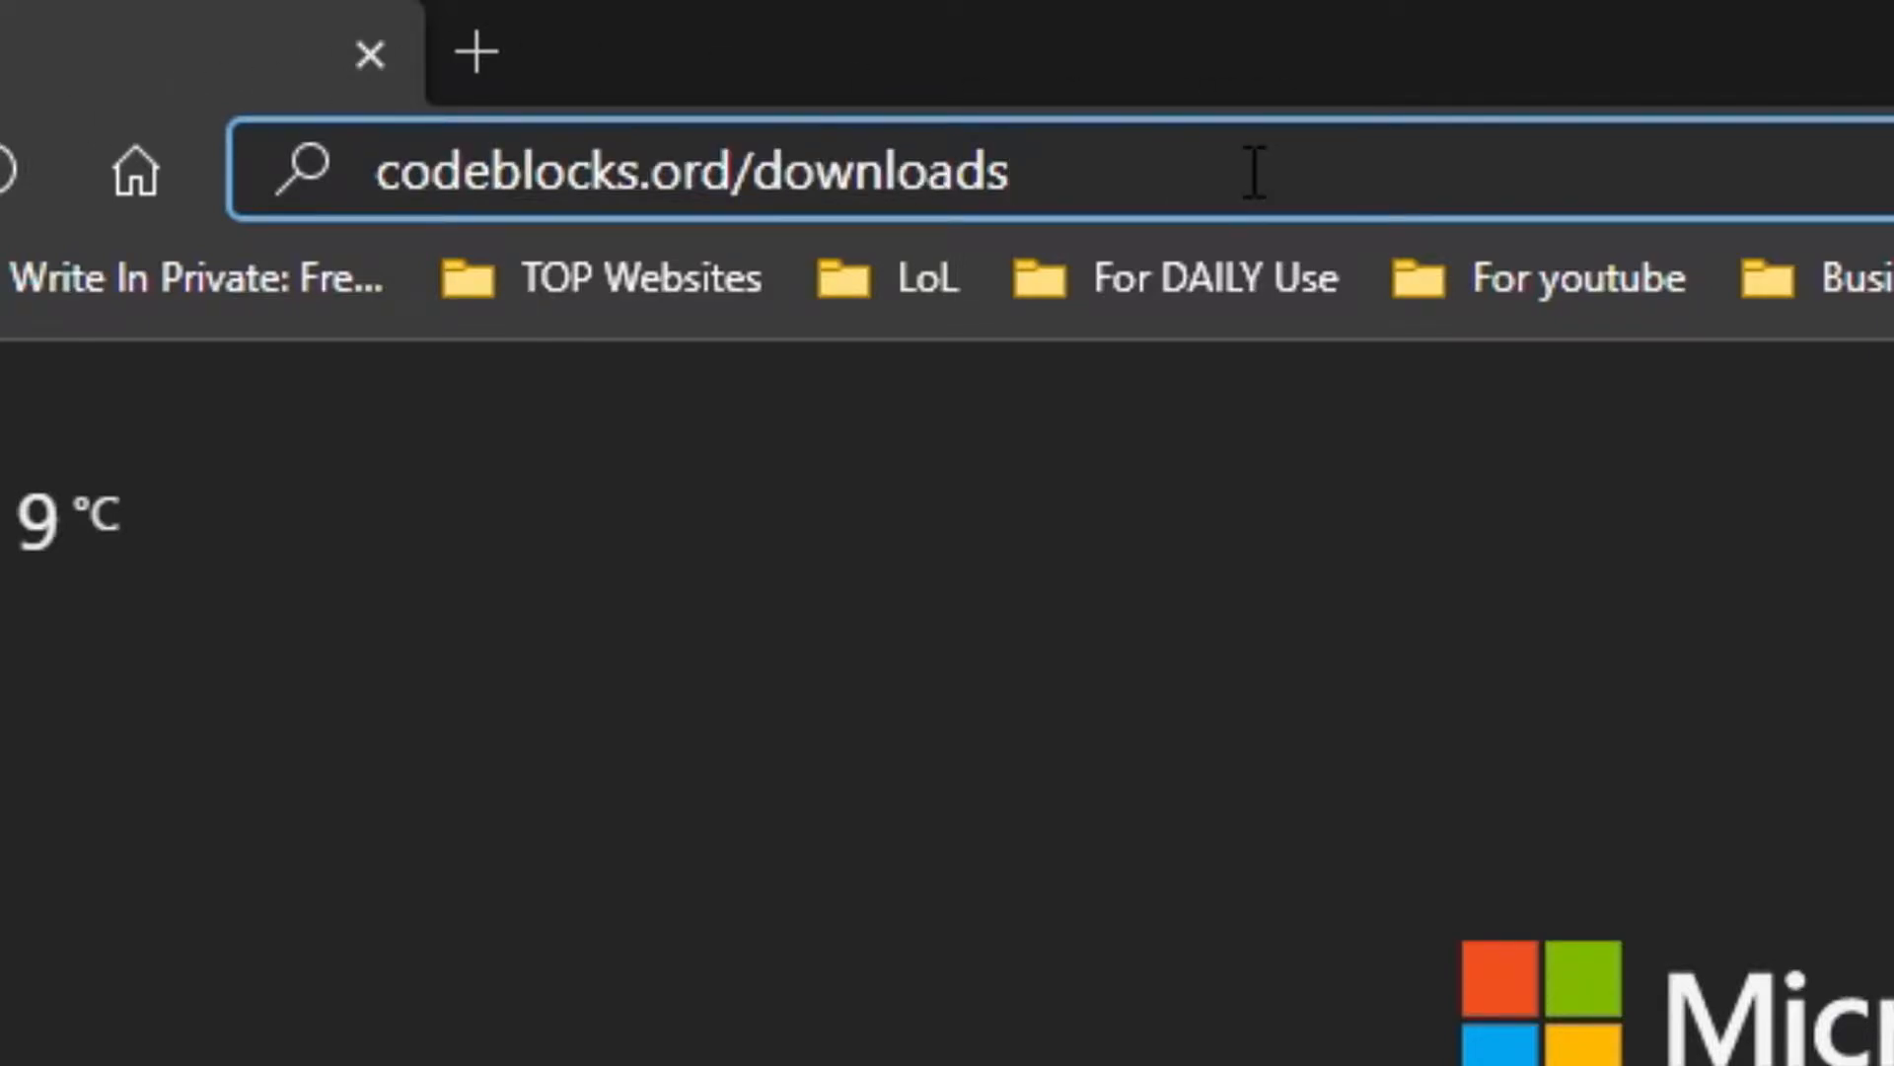
key(Return)
click(626, 1032)
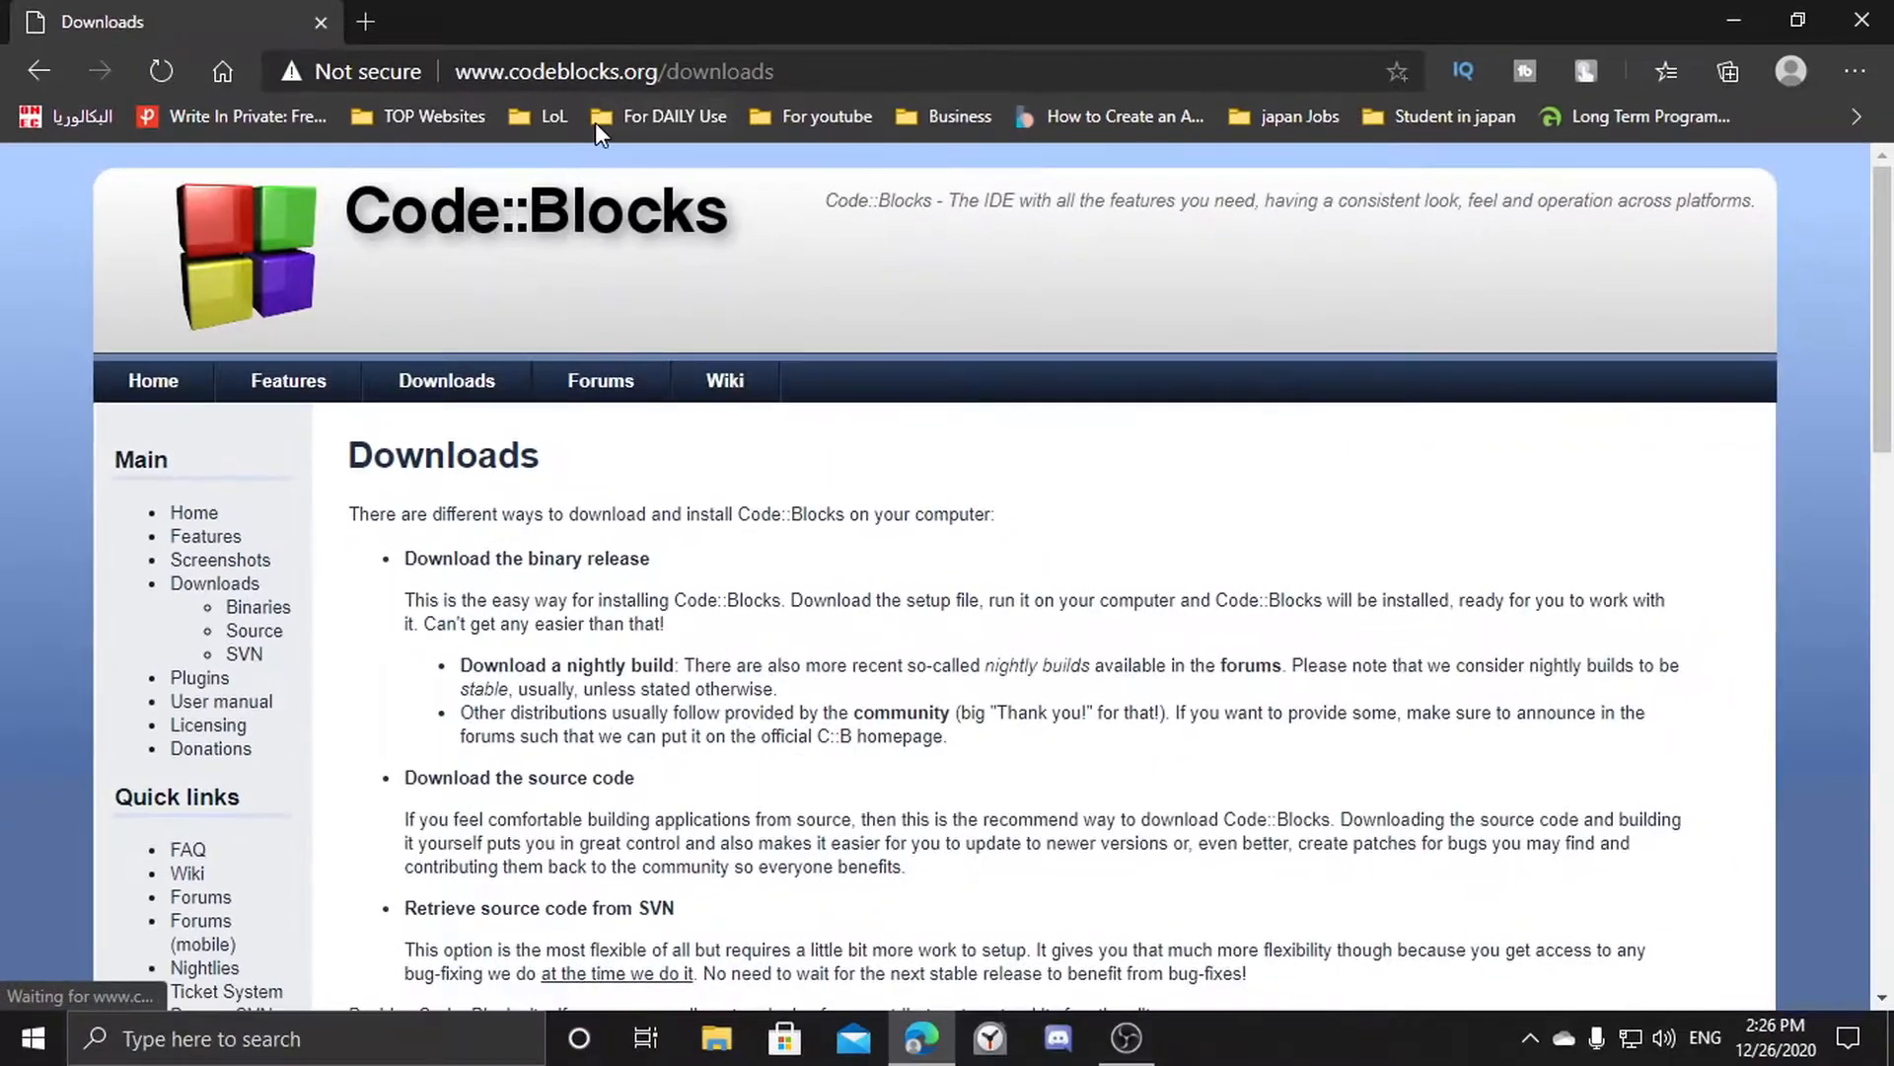
Open the page for downloading the binary release of Code::Blocks.
scroll(691, 627, down, 3)
scroll(671, 626, up, 3)
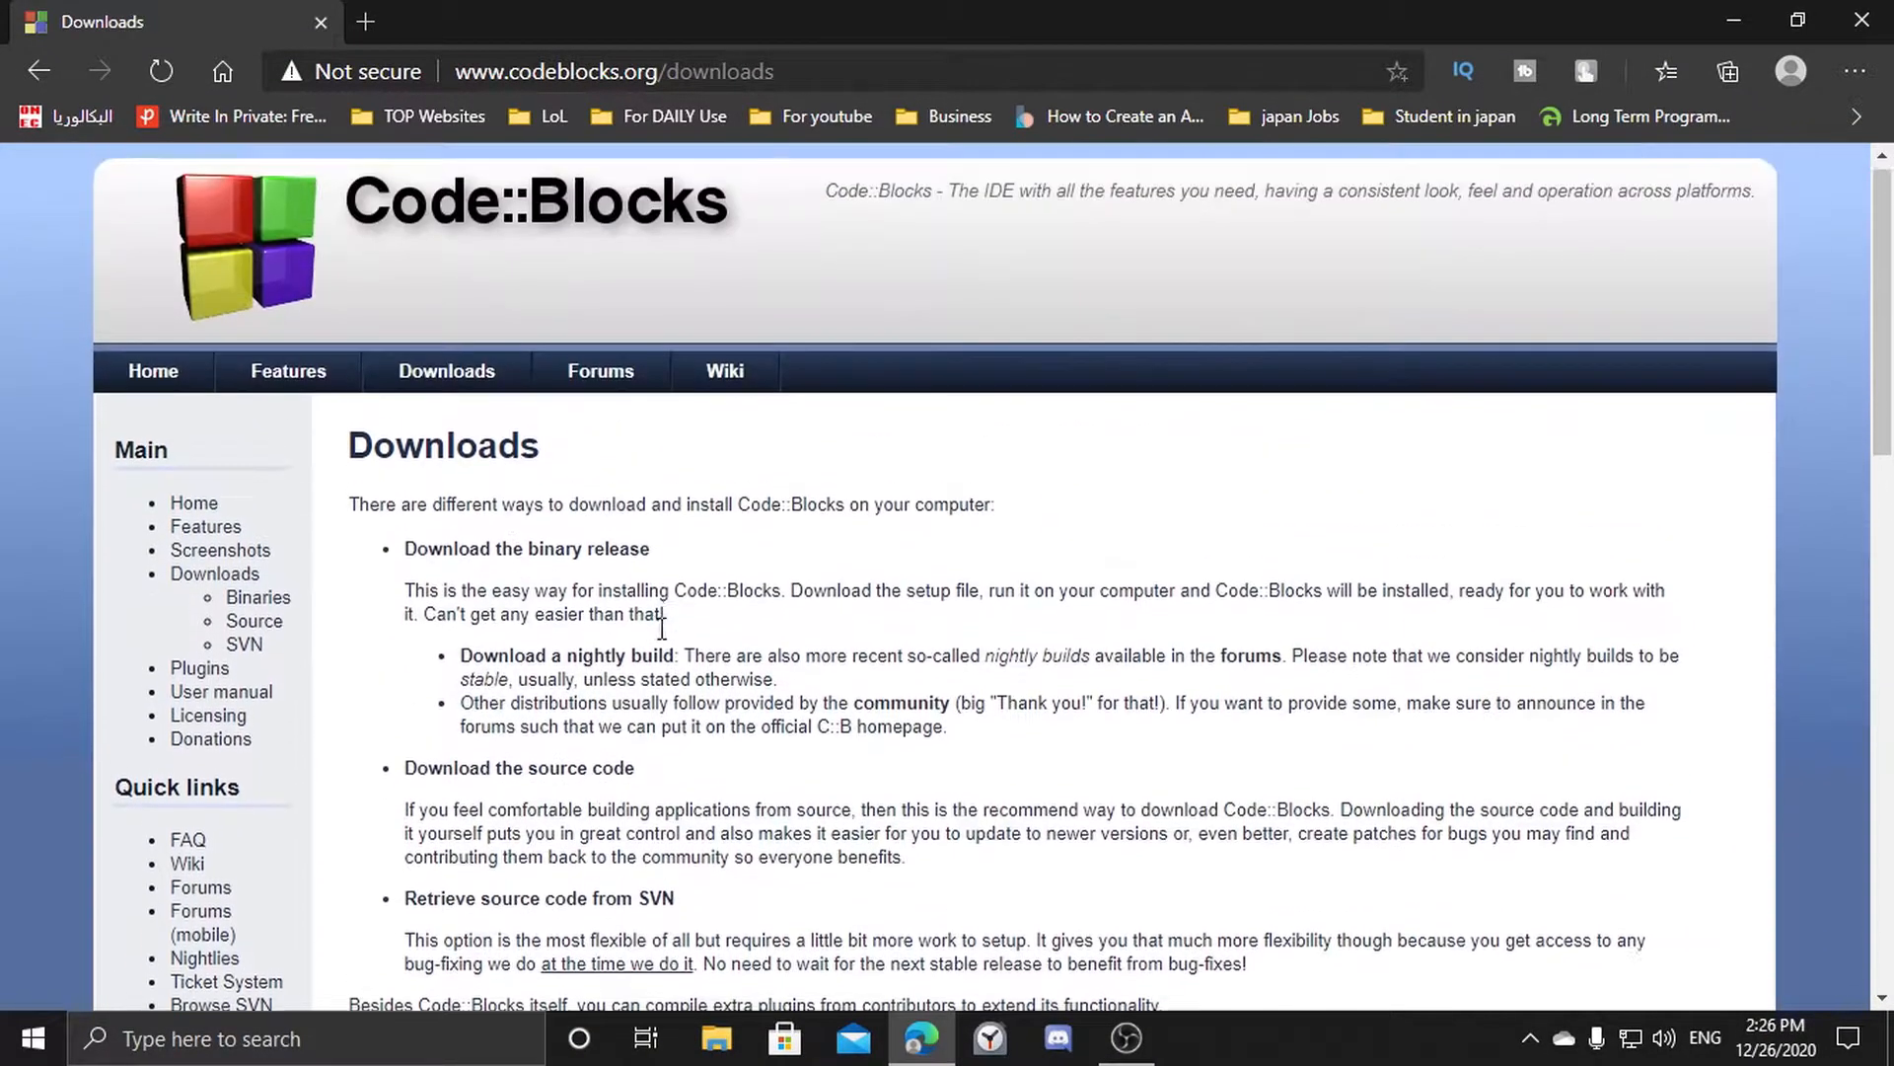
scroll(654, 629, down, 4)
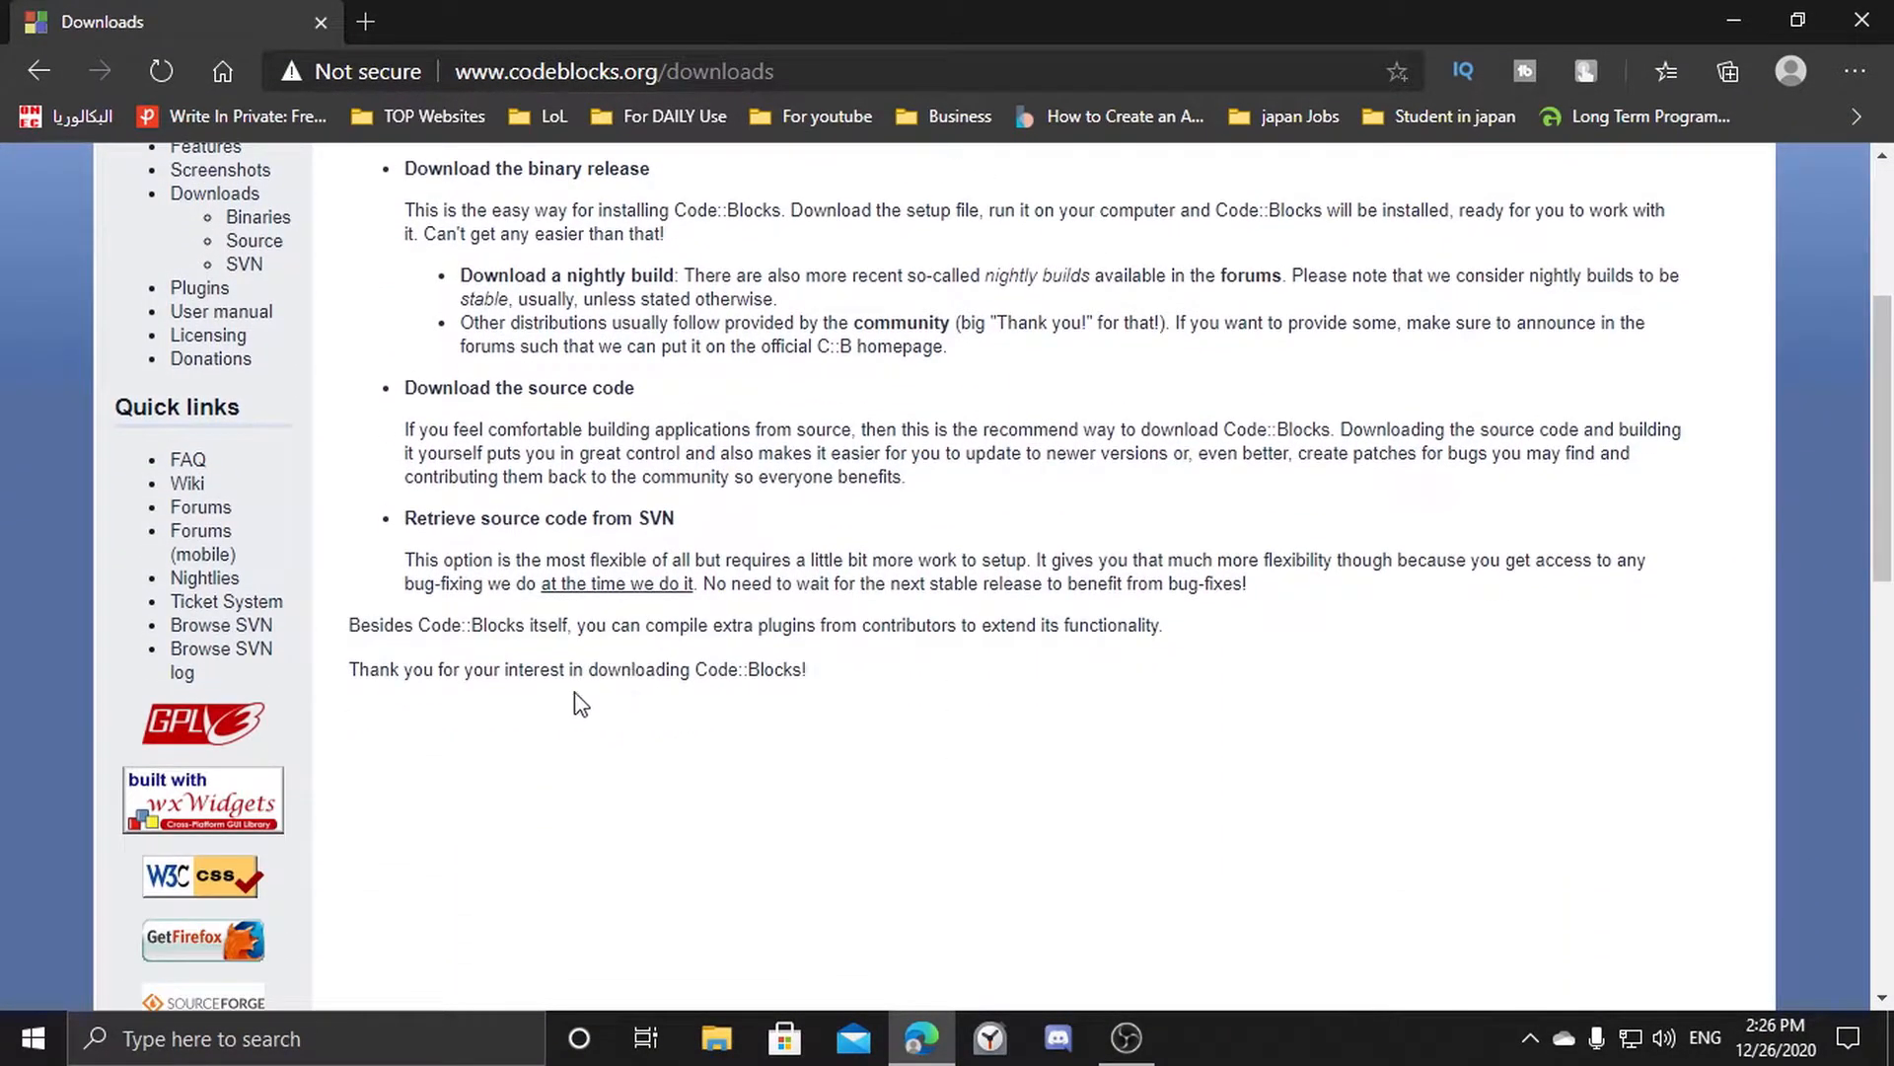
scroll(586, 704, up, 4)
scroll(520, 681, down, 10)
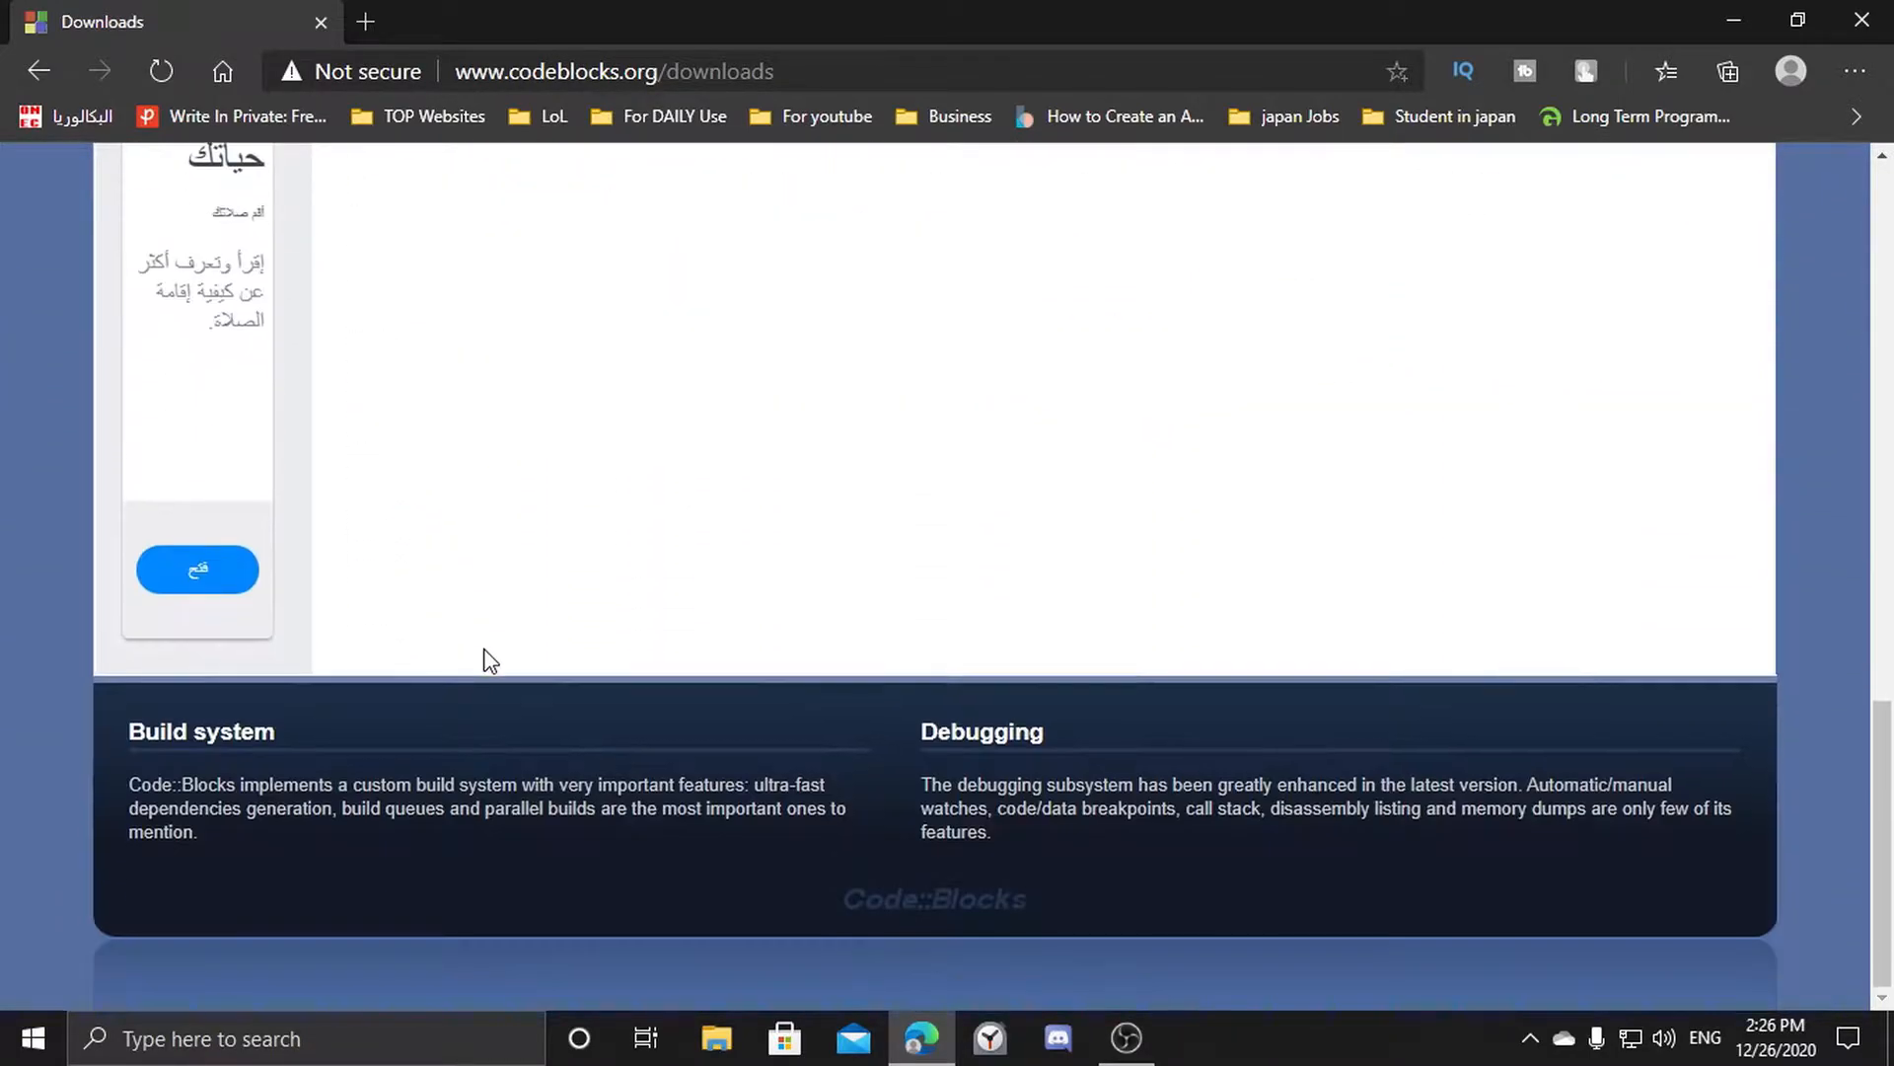
scroll(489, 659, up, 8)
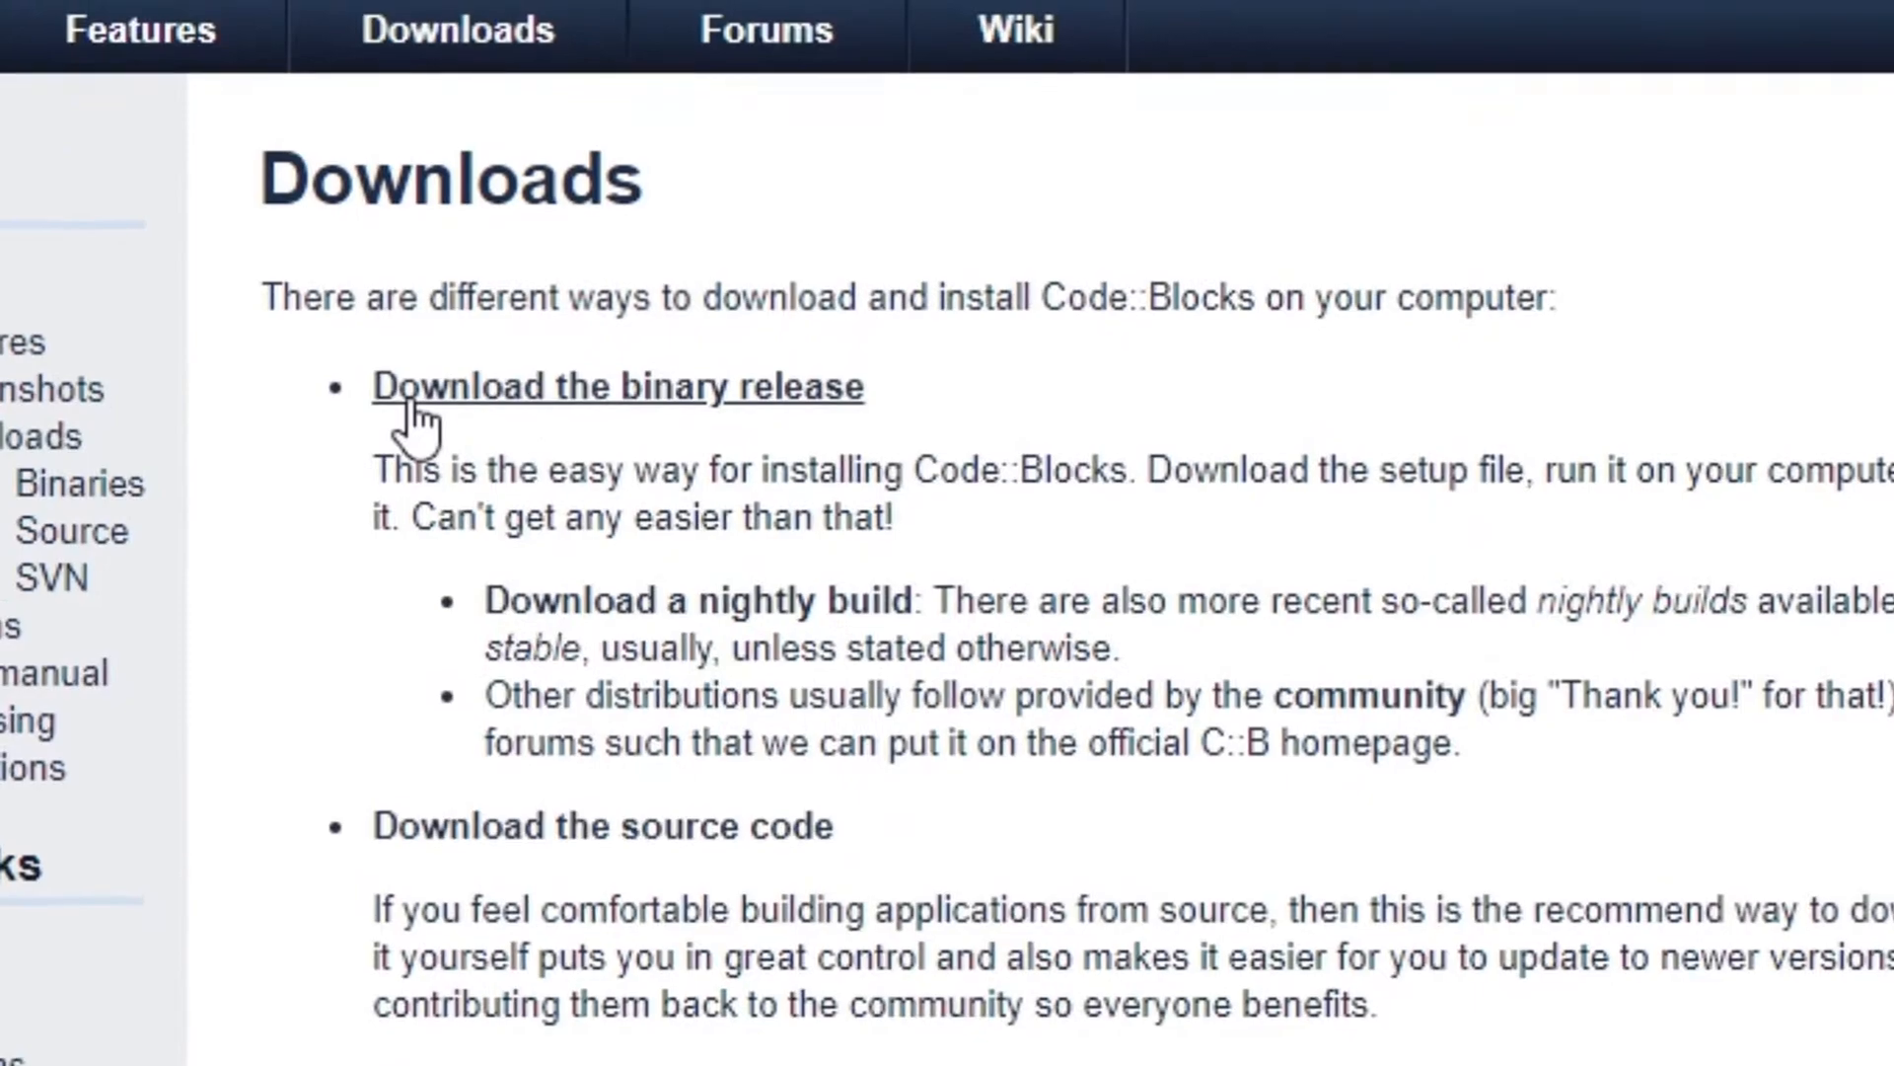
click(653, 407)
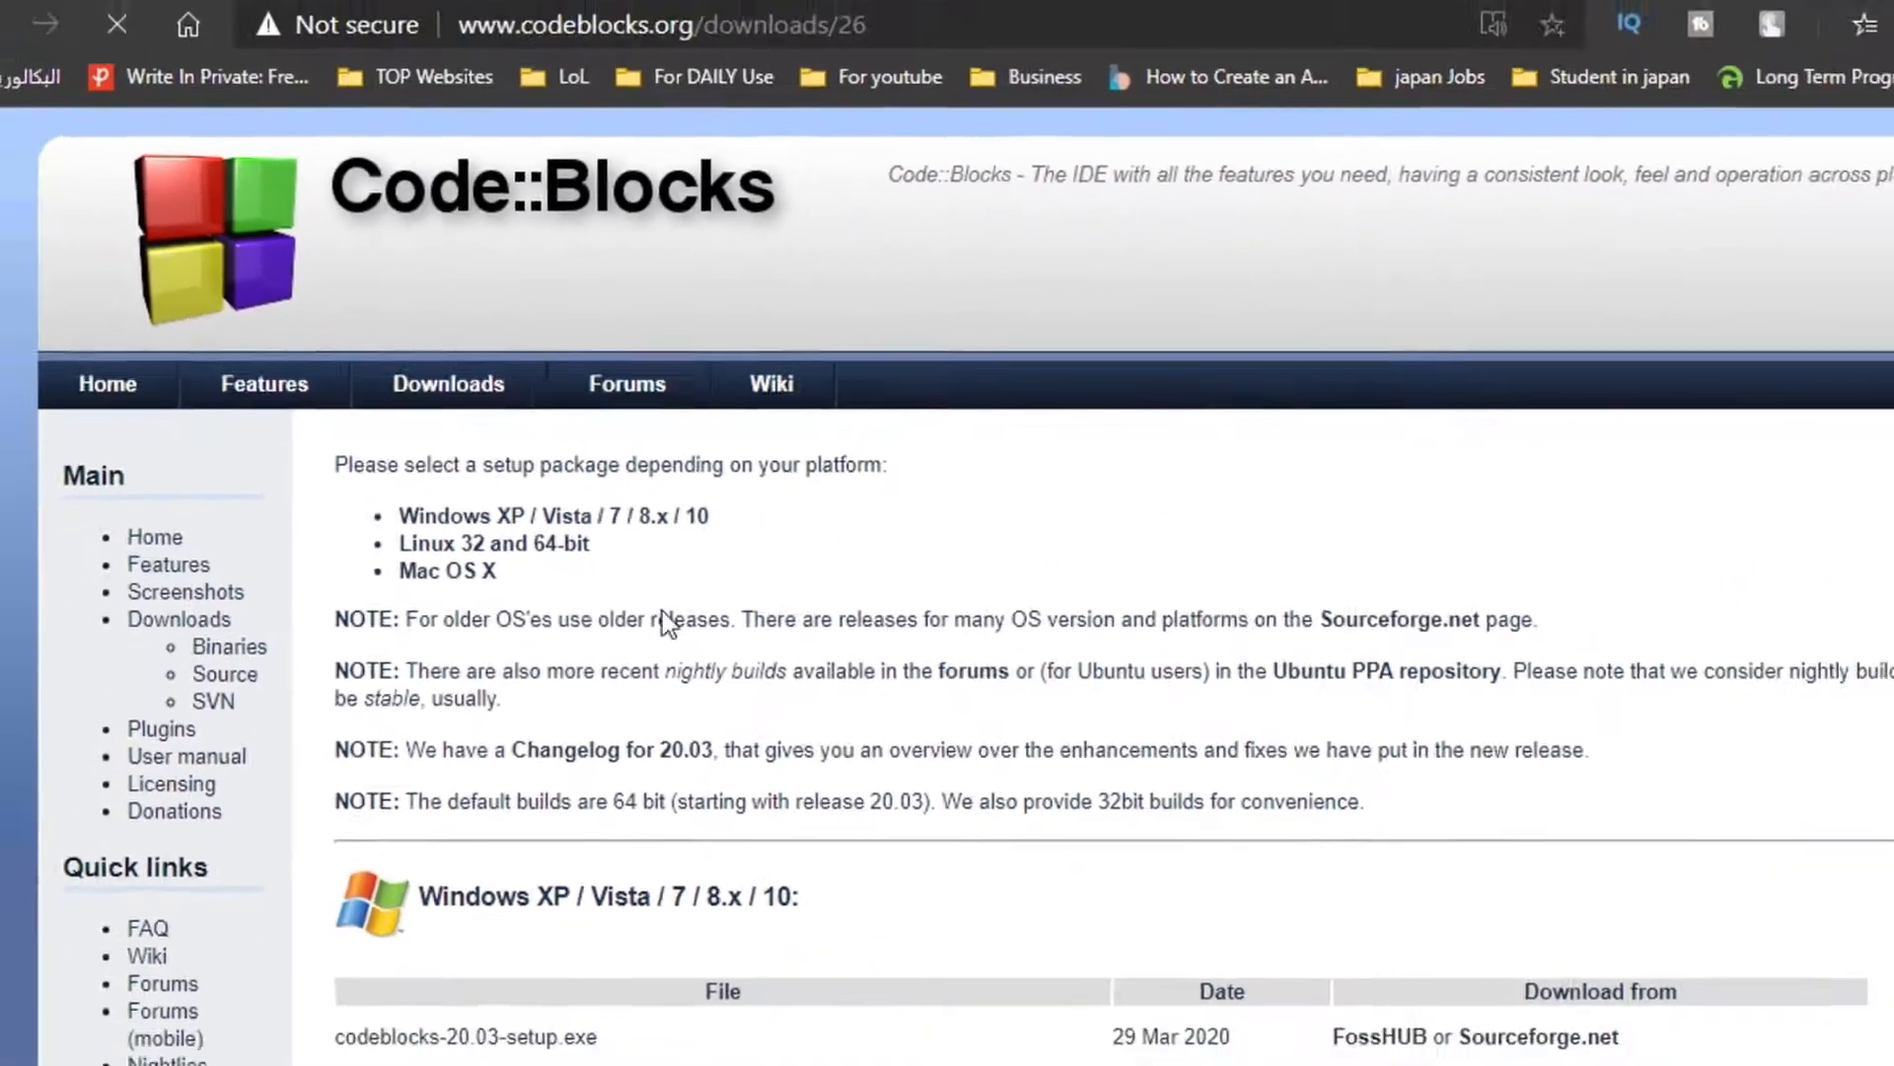
Review the binary download options listed for Windows, Linux and Mac OS X.
scroll(639, 631, down, 4)
scroll(641, 636, up, 3)
scroll(631, 642, down, 1)
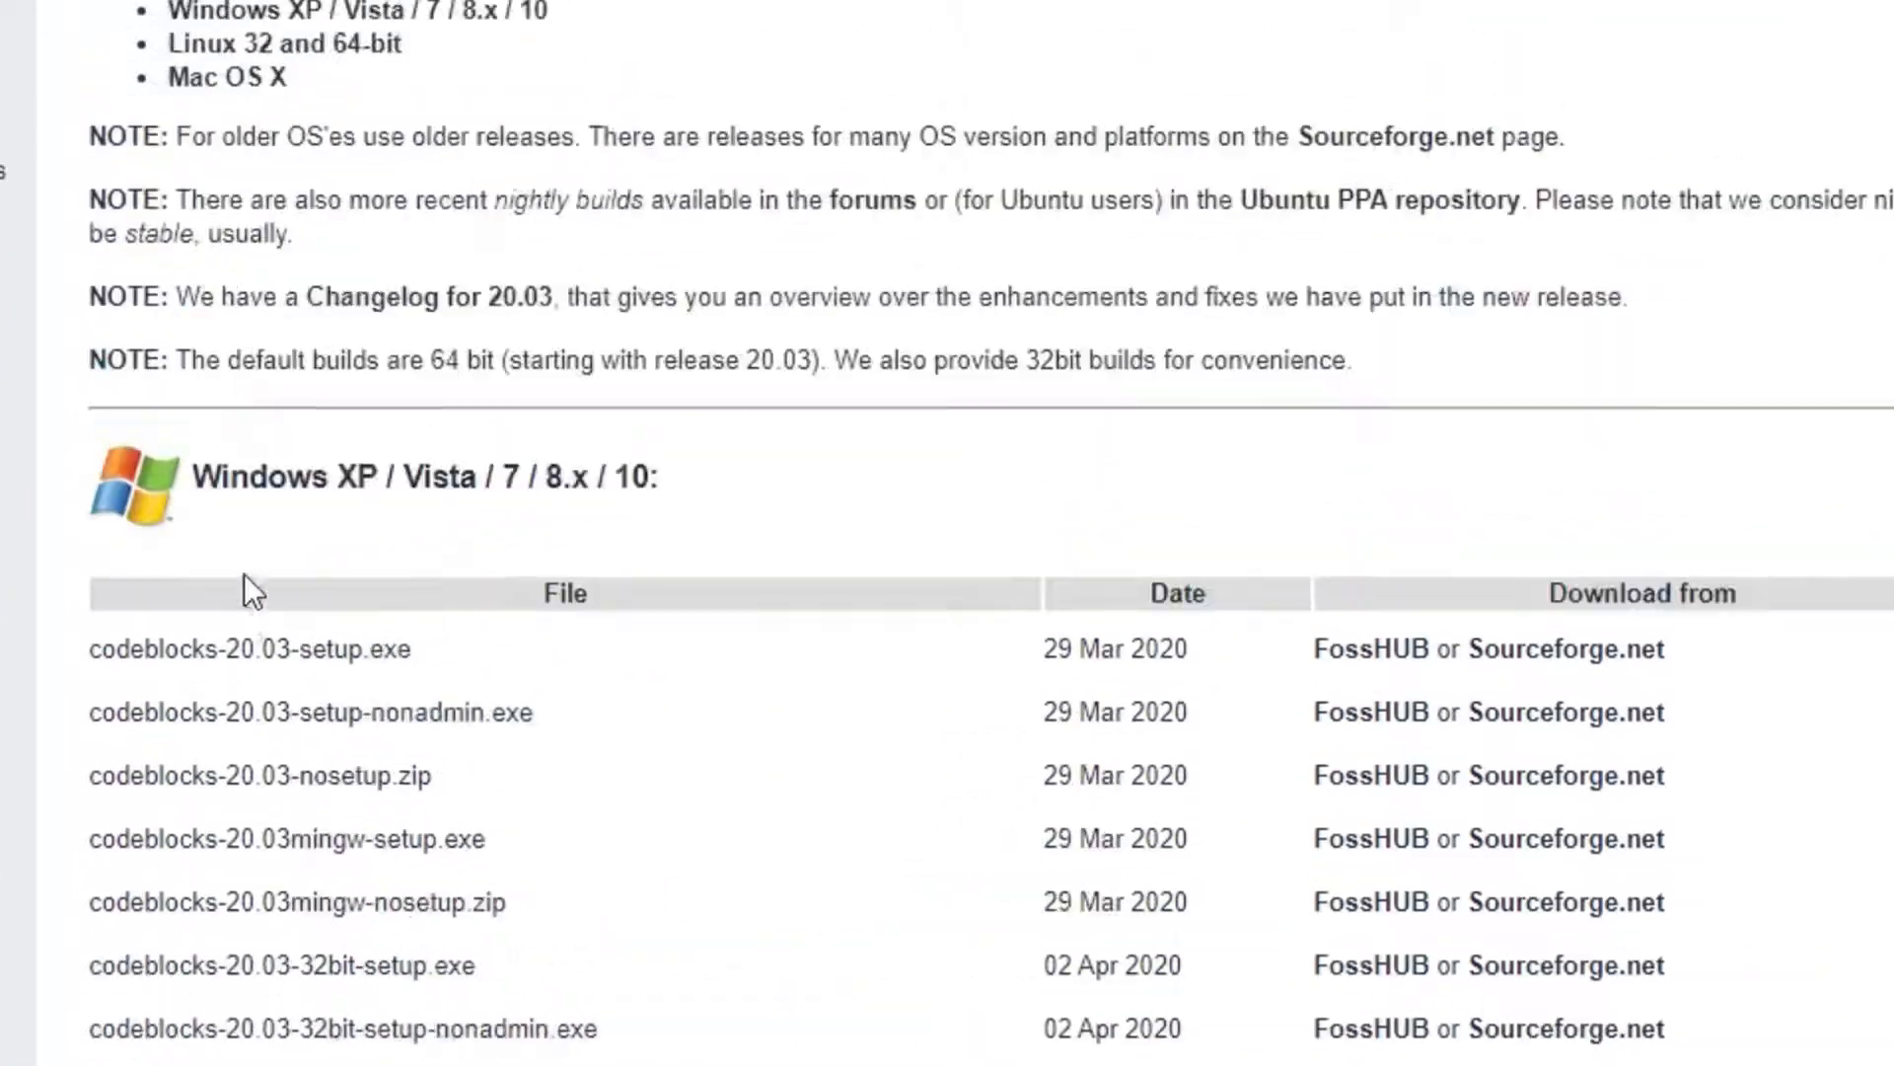
scroll(217, 600, up, 1)
scroll(188, 432, down, 2)
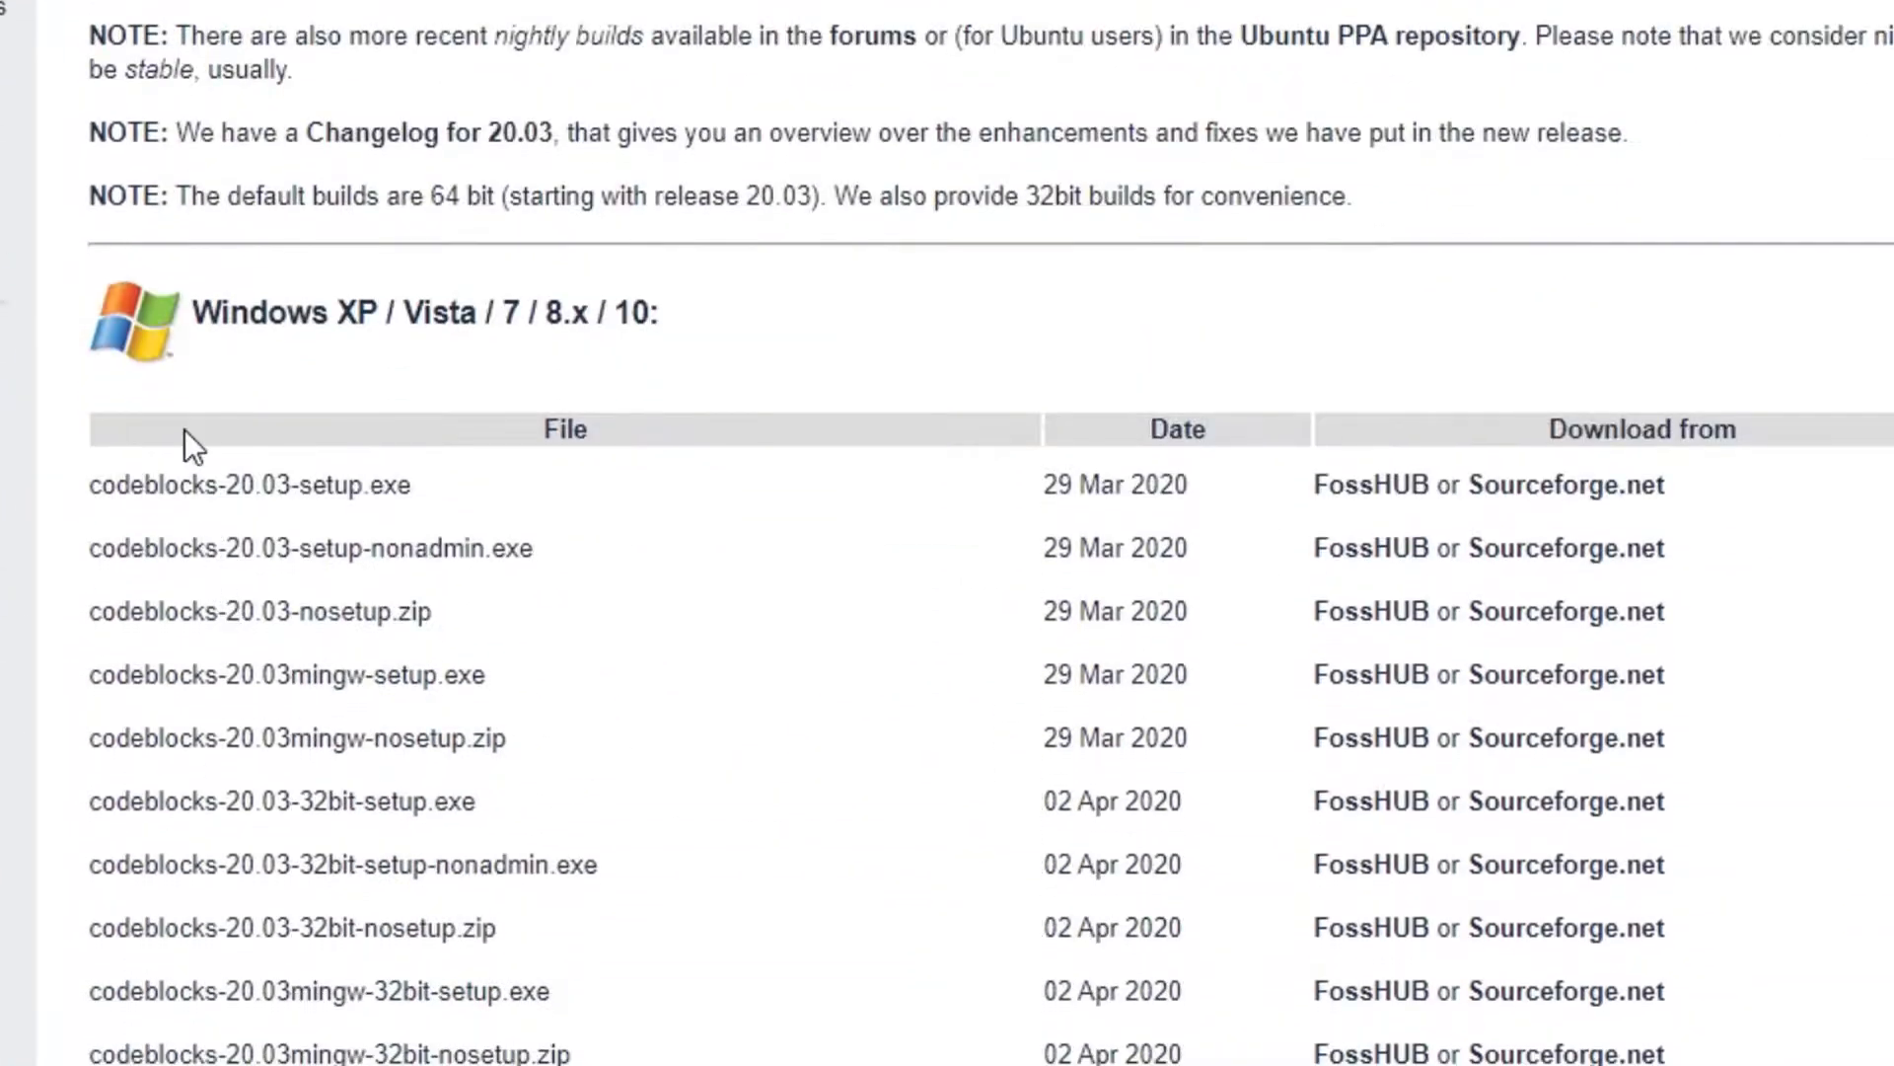
scroll(867, 323, down, 10)
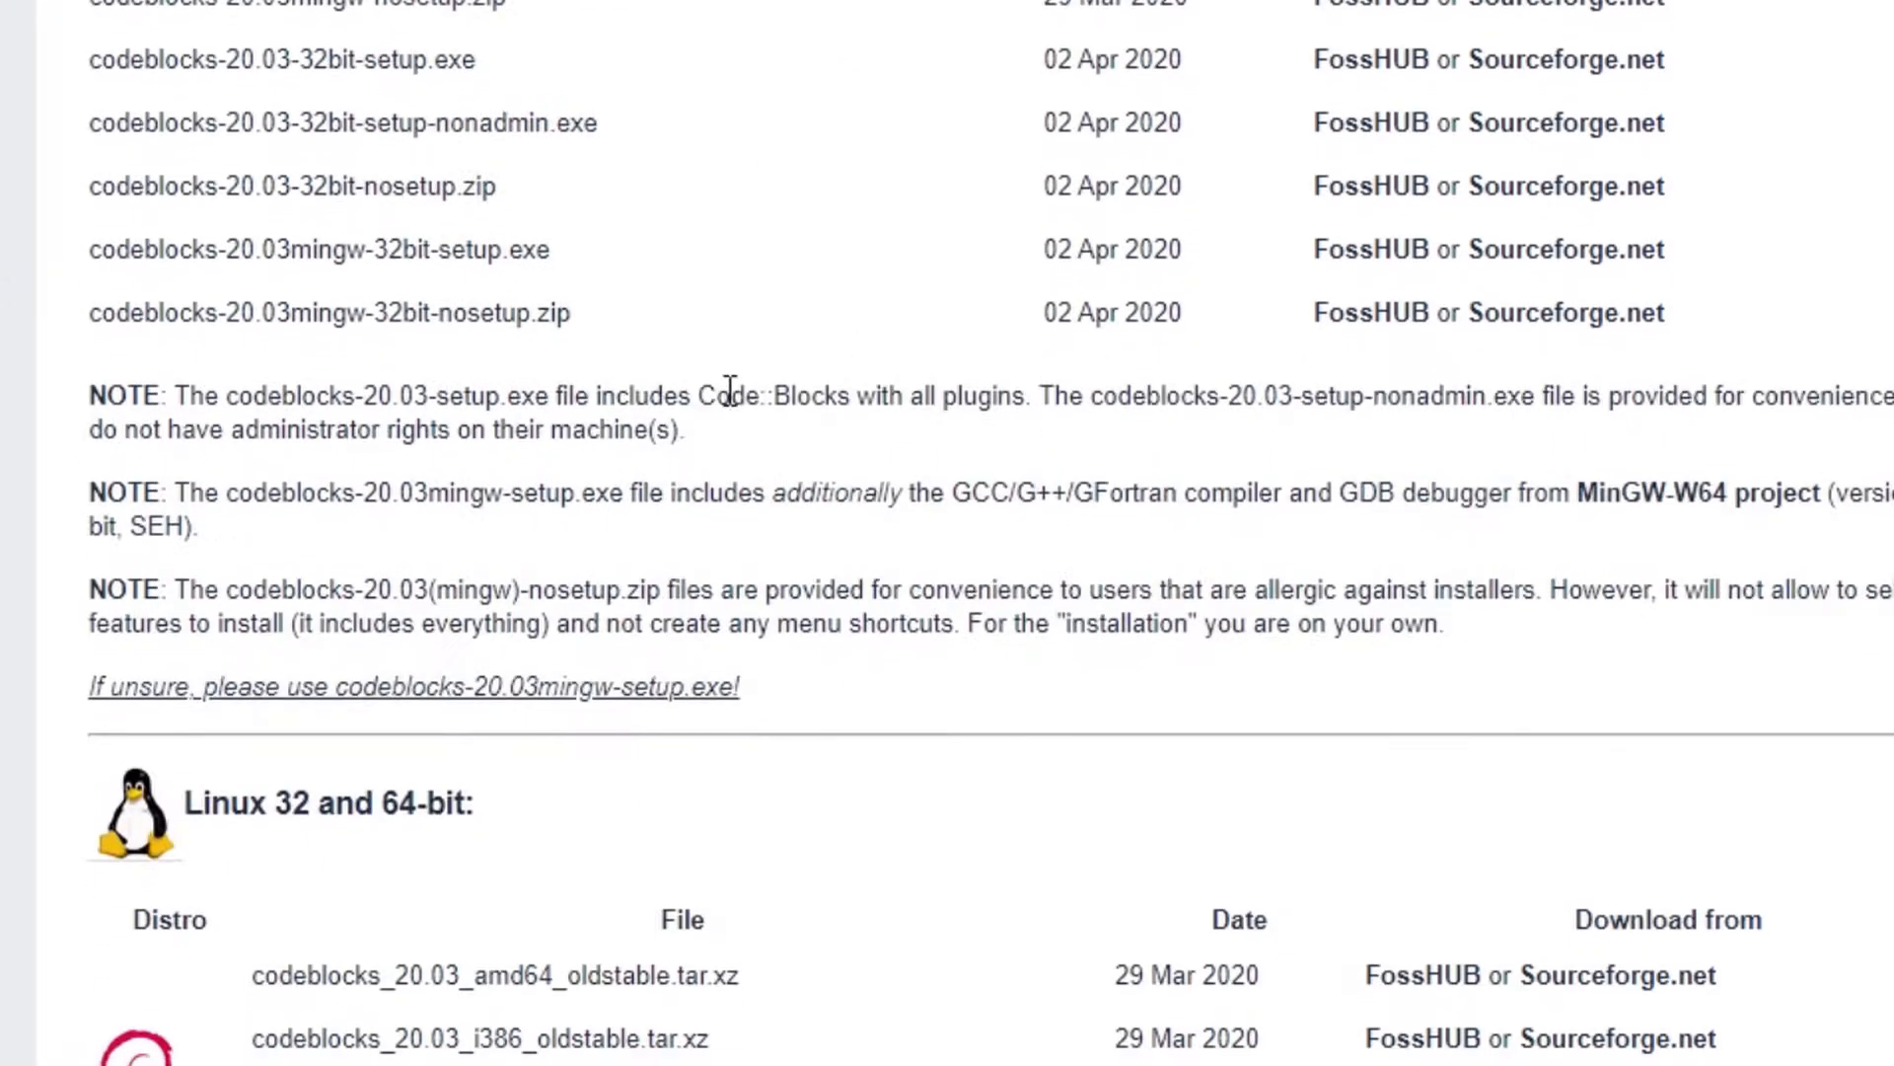
scroll(488, 446, down, 6)
scroll(402, 575, up, 5)
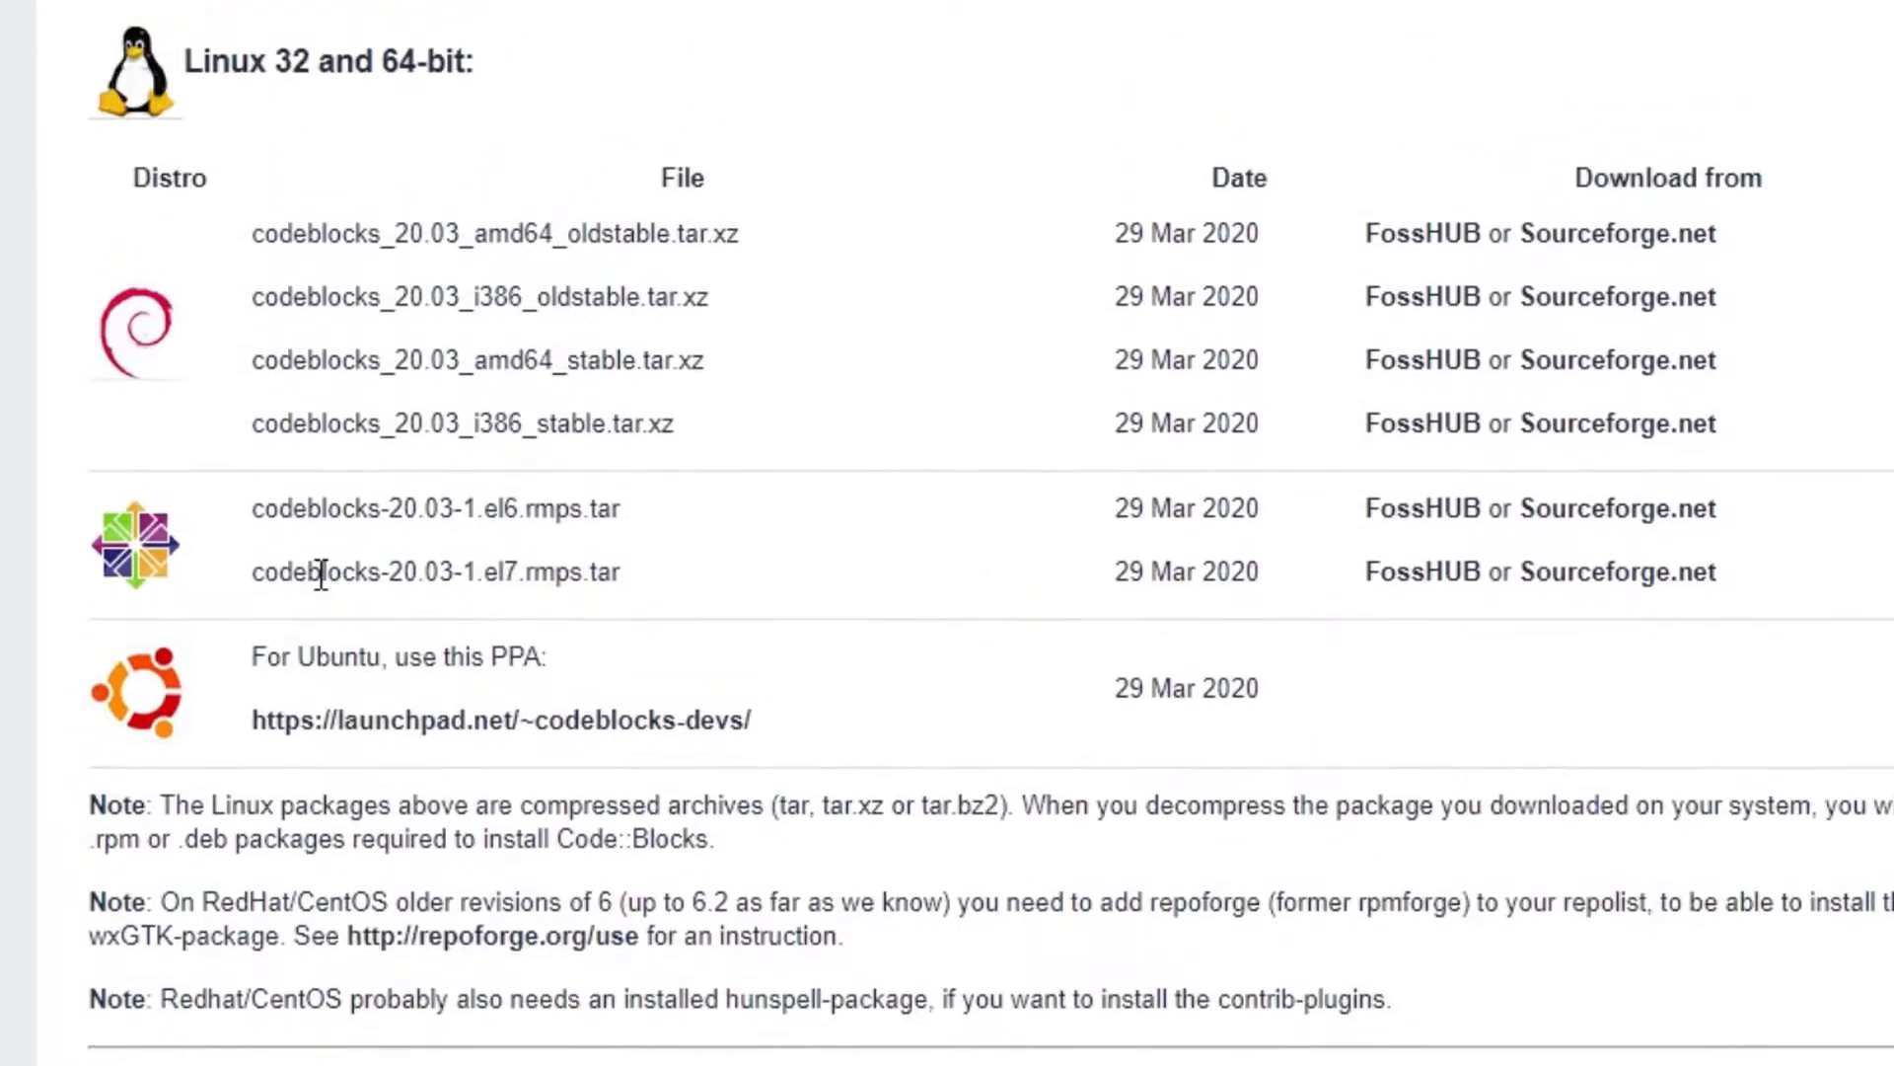
scroll(458, 637, down, 5)
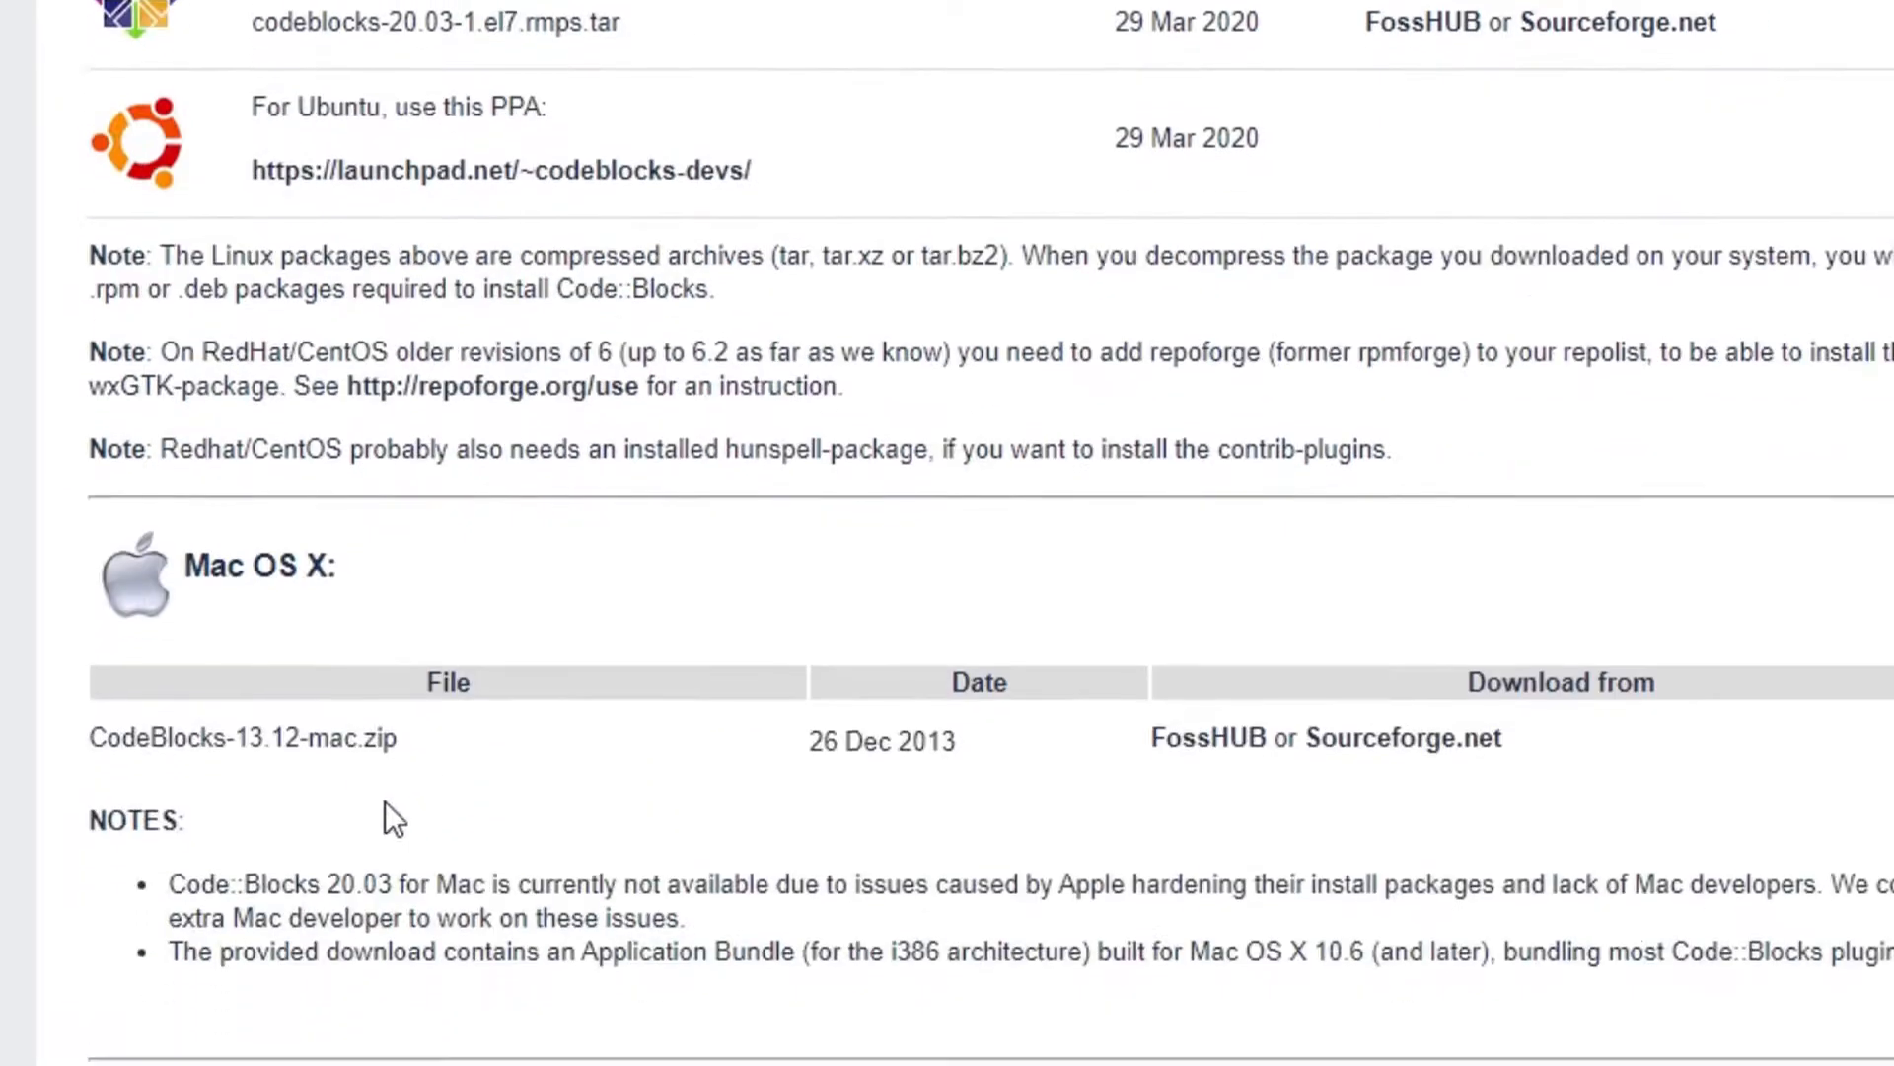
scroll(430, 636, up, 15)
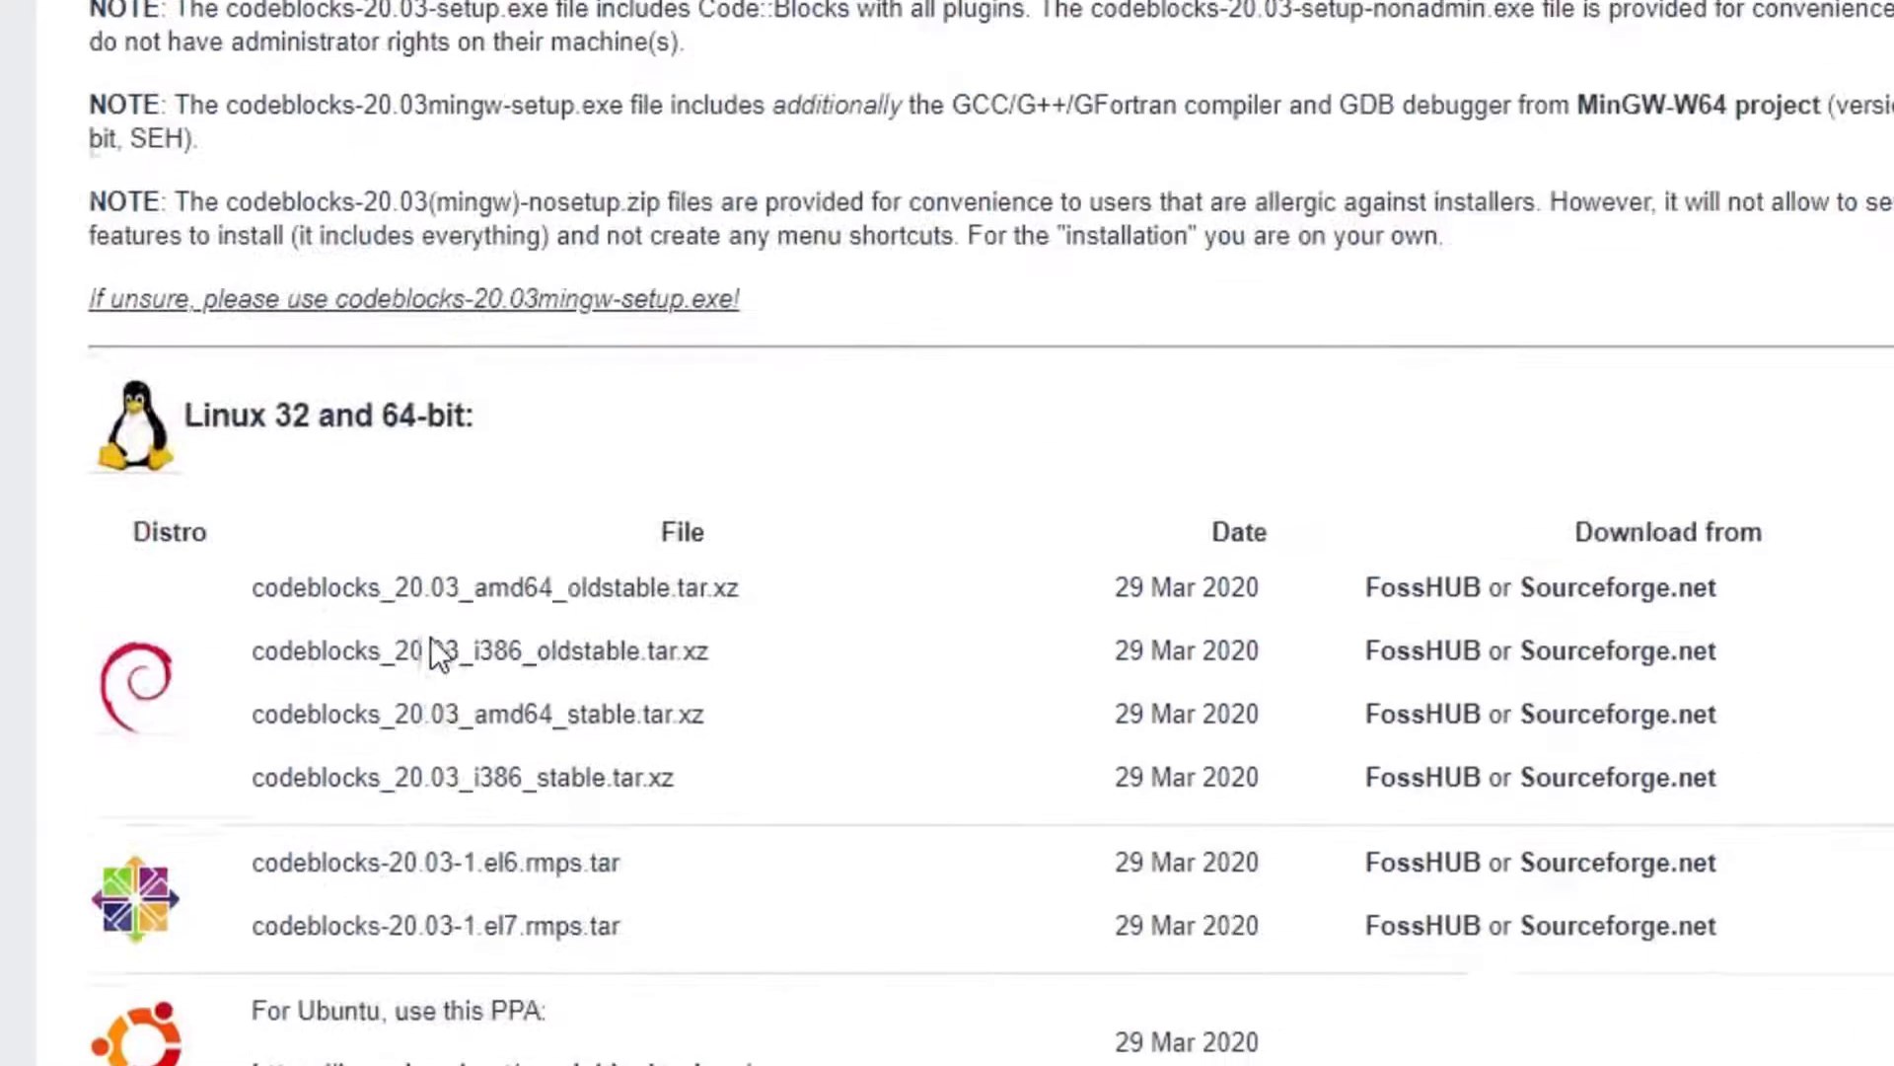
scroll(422, 636, down, 2)
Compare the Windows installer file names in the download table.
drag(451, 325, 614, 324)
click(659, 346)
click(613, 323)
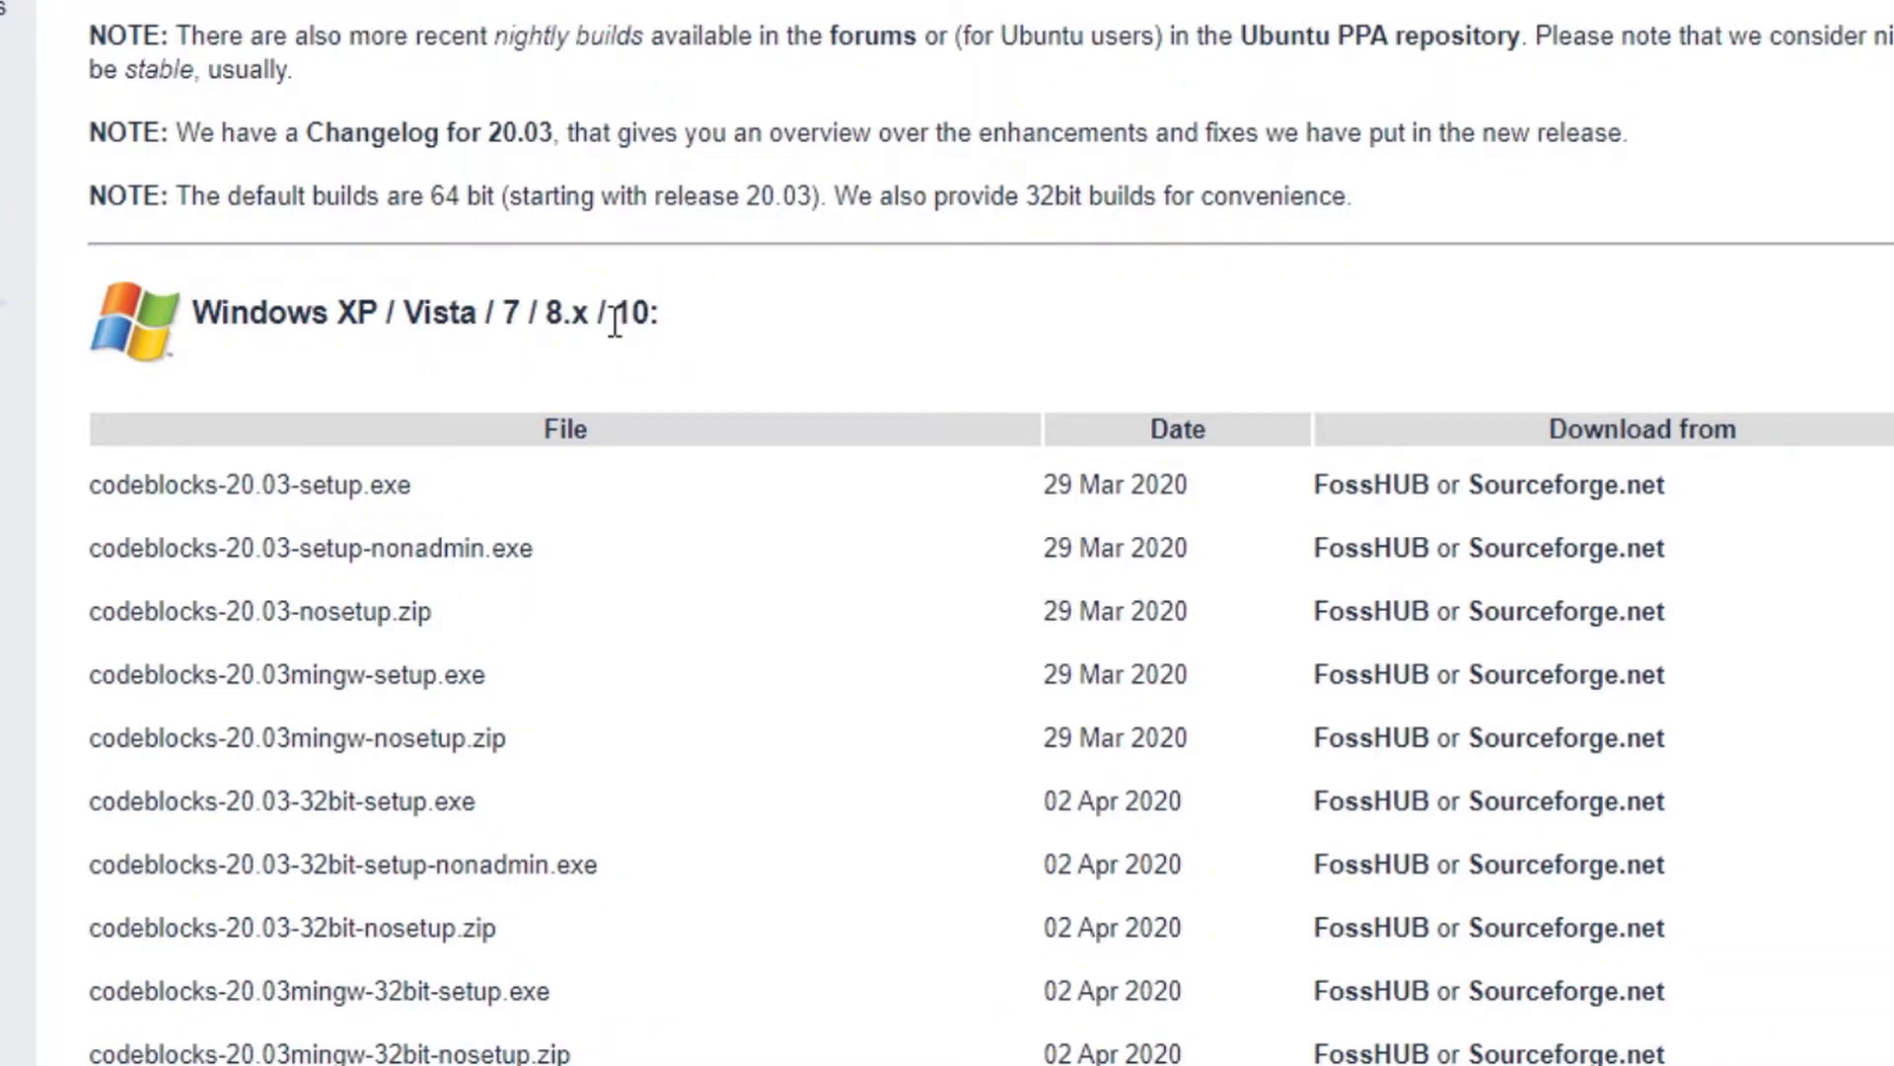
scroll(319, 575, down, 2)
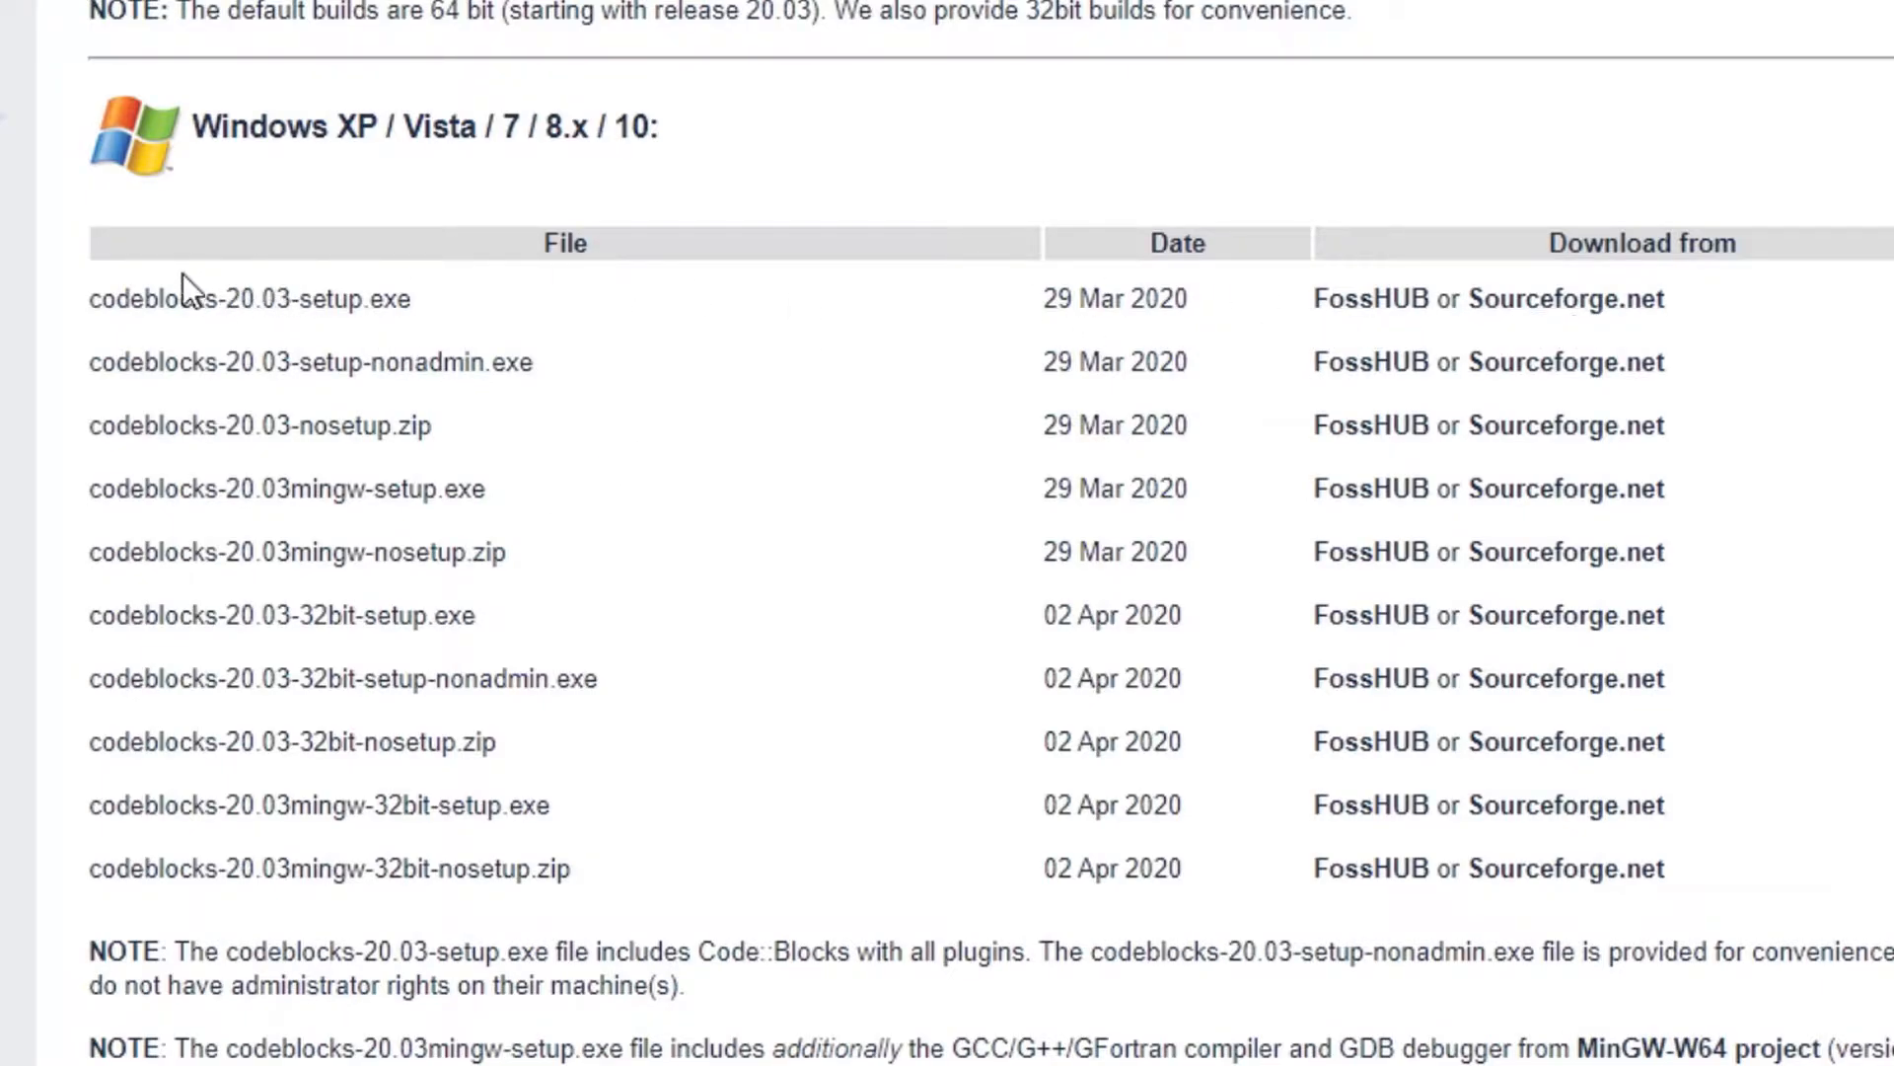
scroll(181, 274, down, 2)
scroll(406, 671, up, 2)
scroll(471, 587, up, 2)
scroll(434, 565, down, 2)
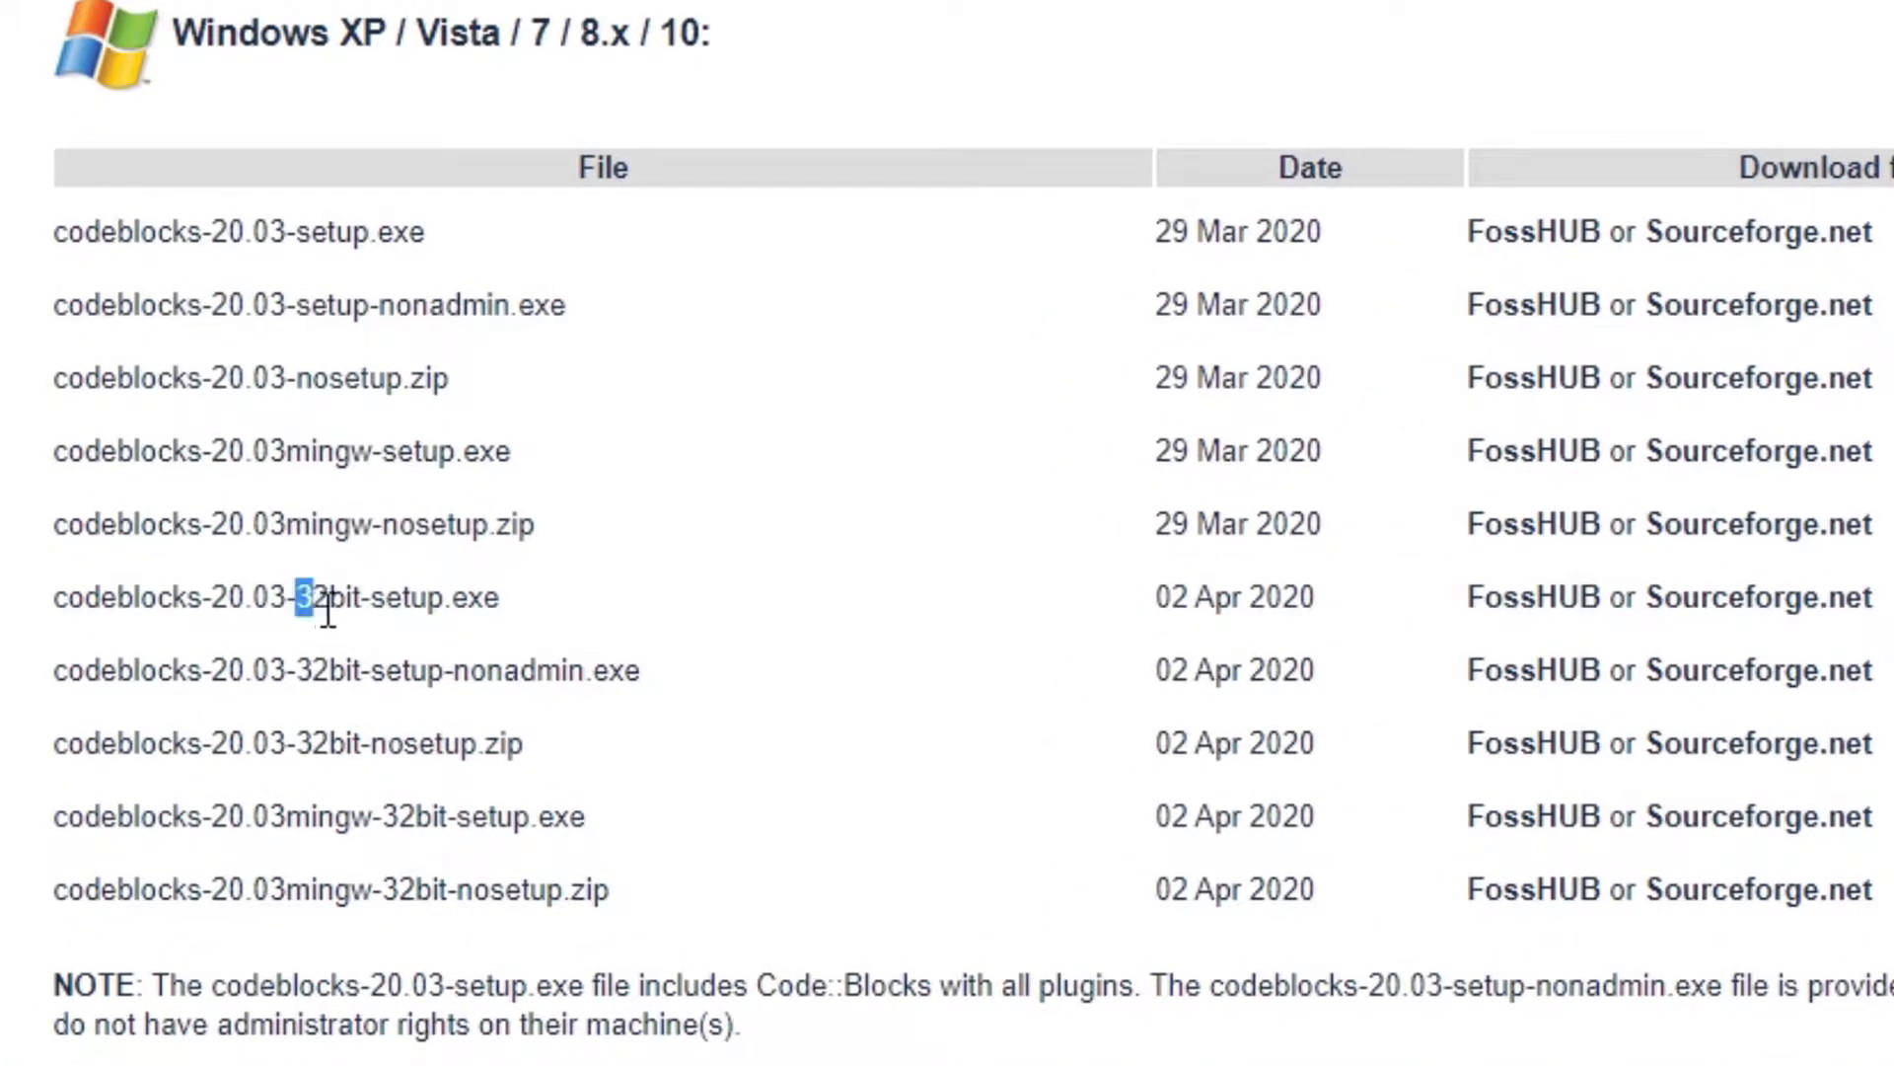
click(593, 570)
drag(169, 602, 862, 618)
click(862, 617)
drag(426, 233, 100, 235)
click(86, 234)
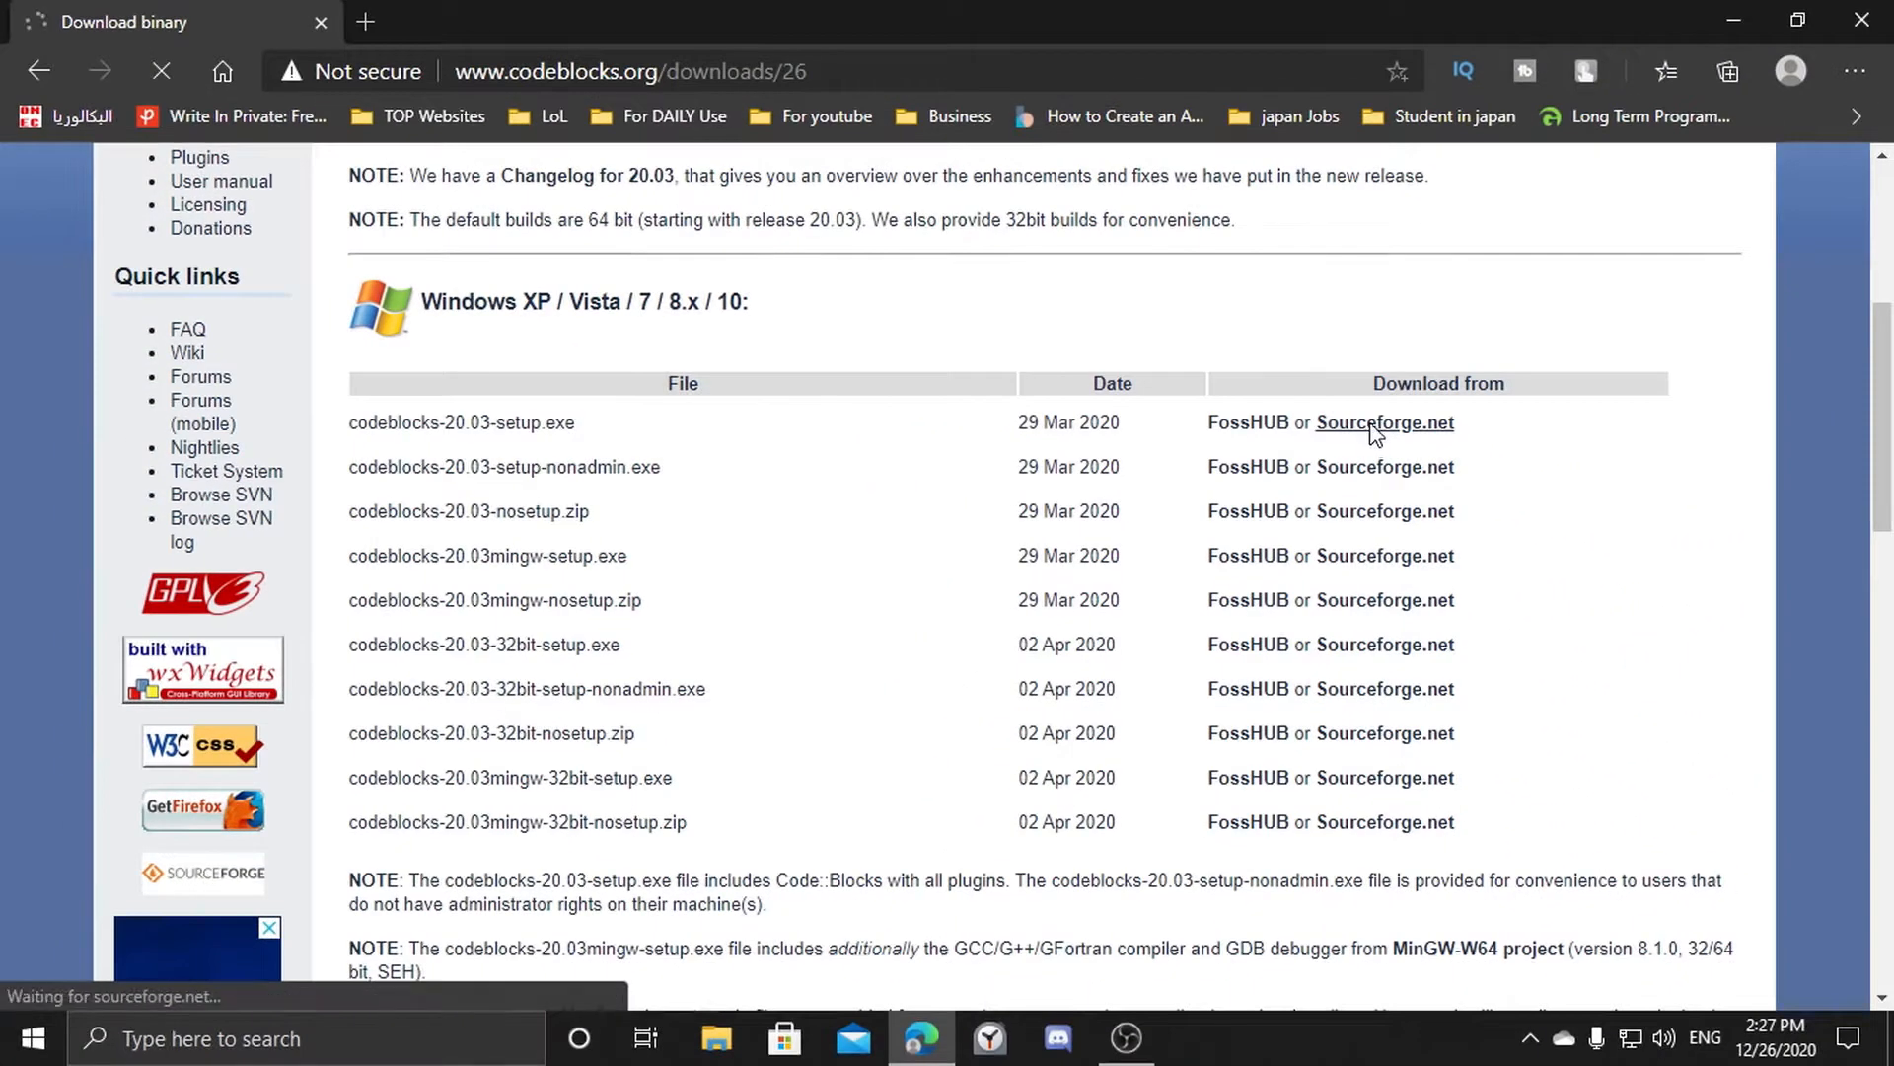
Download codeblocks-20.03-setup.exe from Sourceforge.net and launch the downloaded installer.
click(1589, 311)
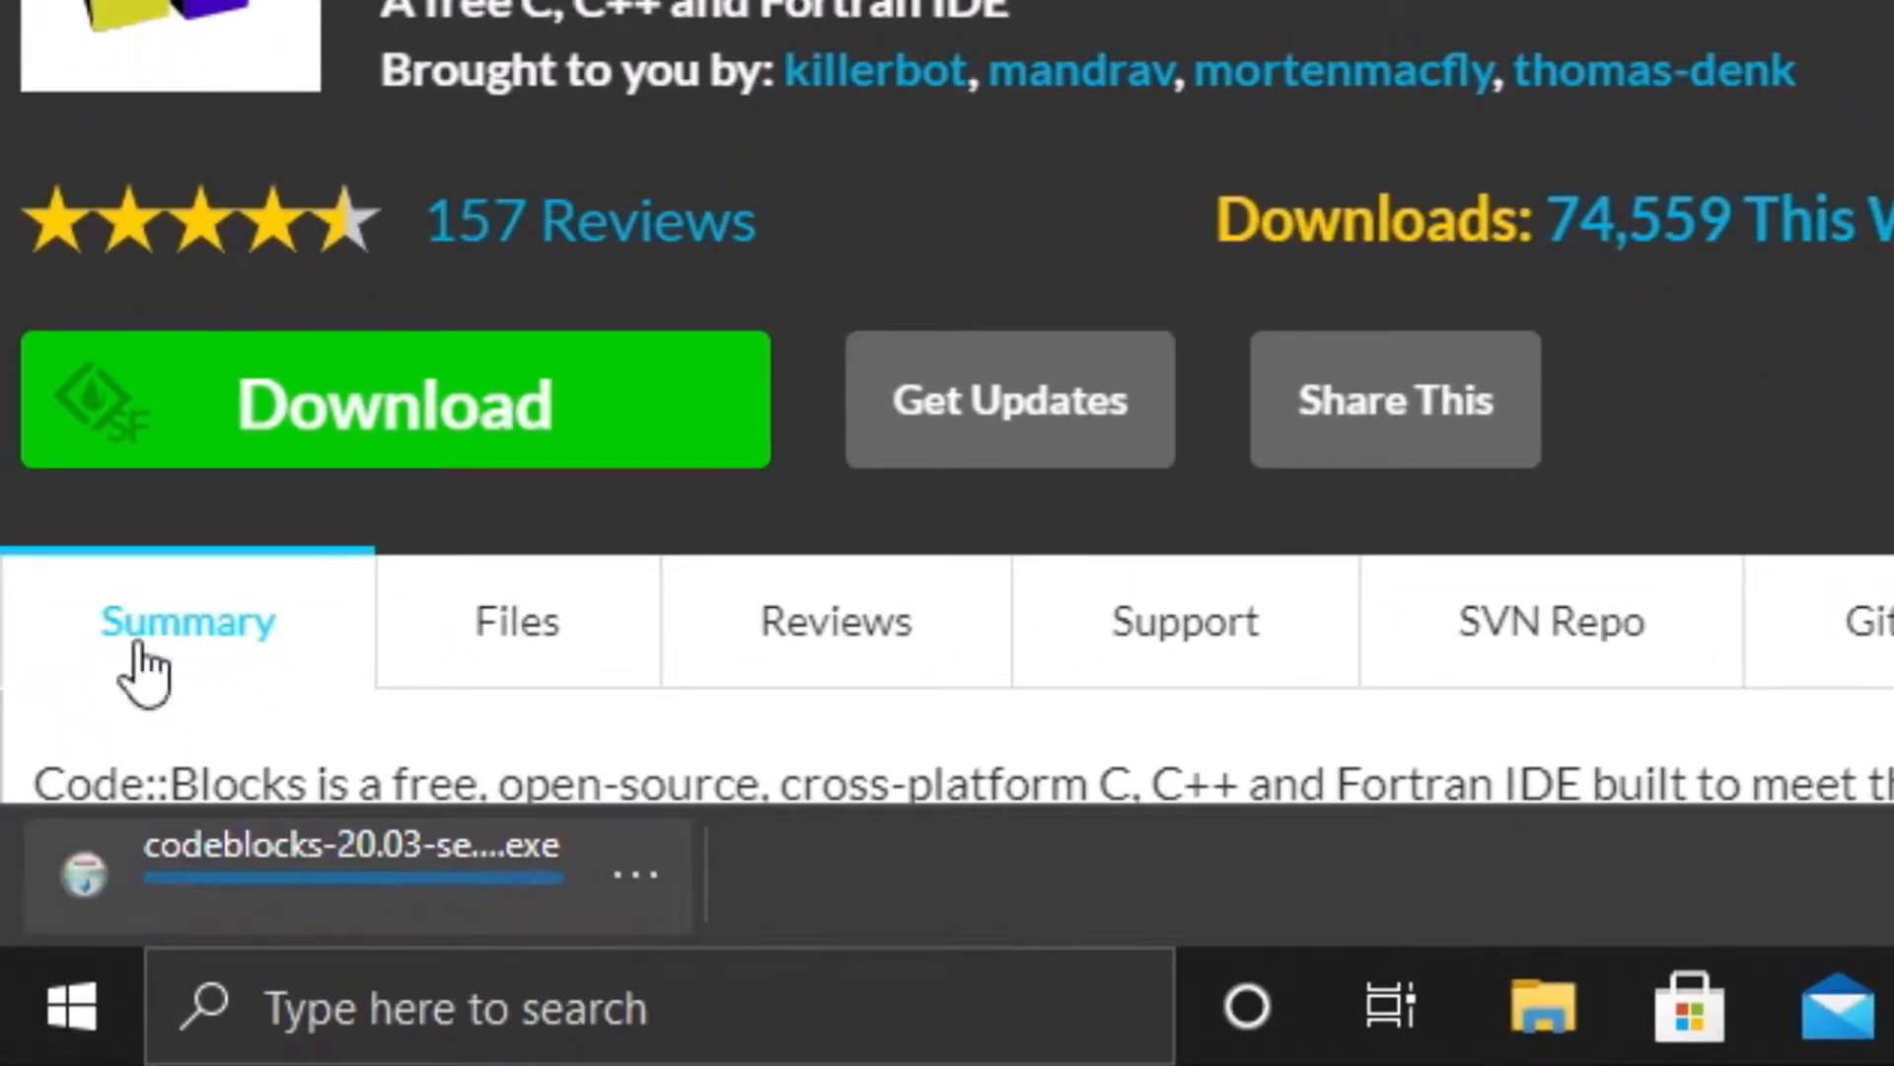
click(299, 894)
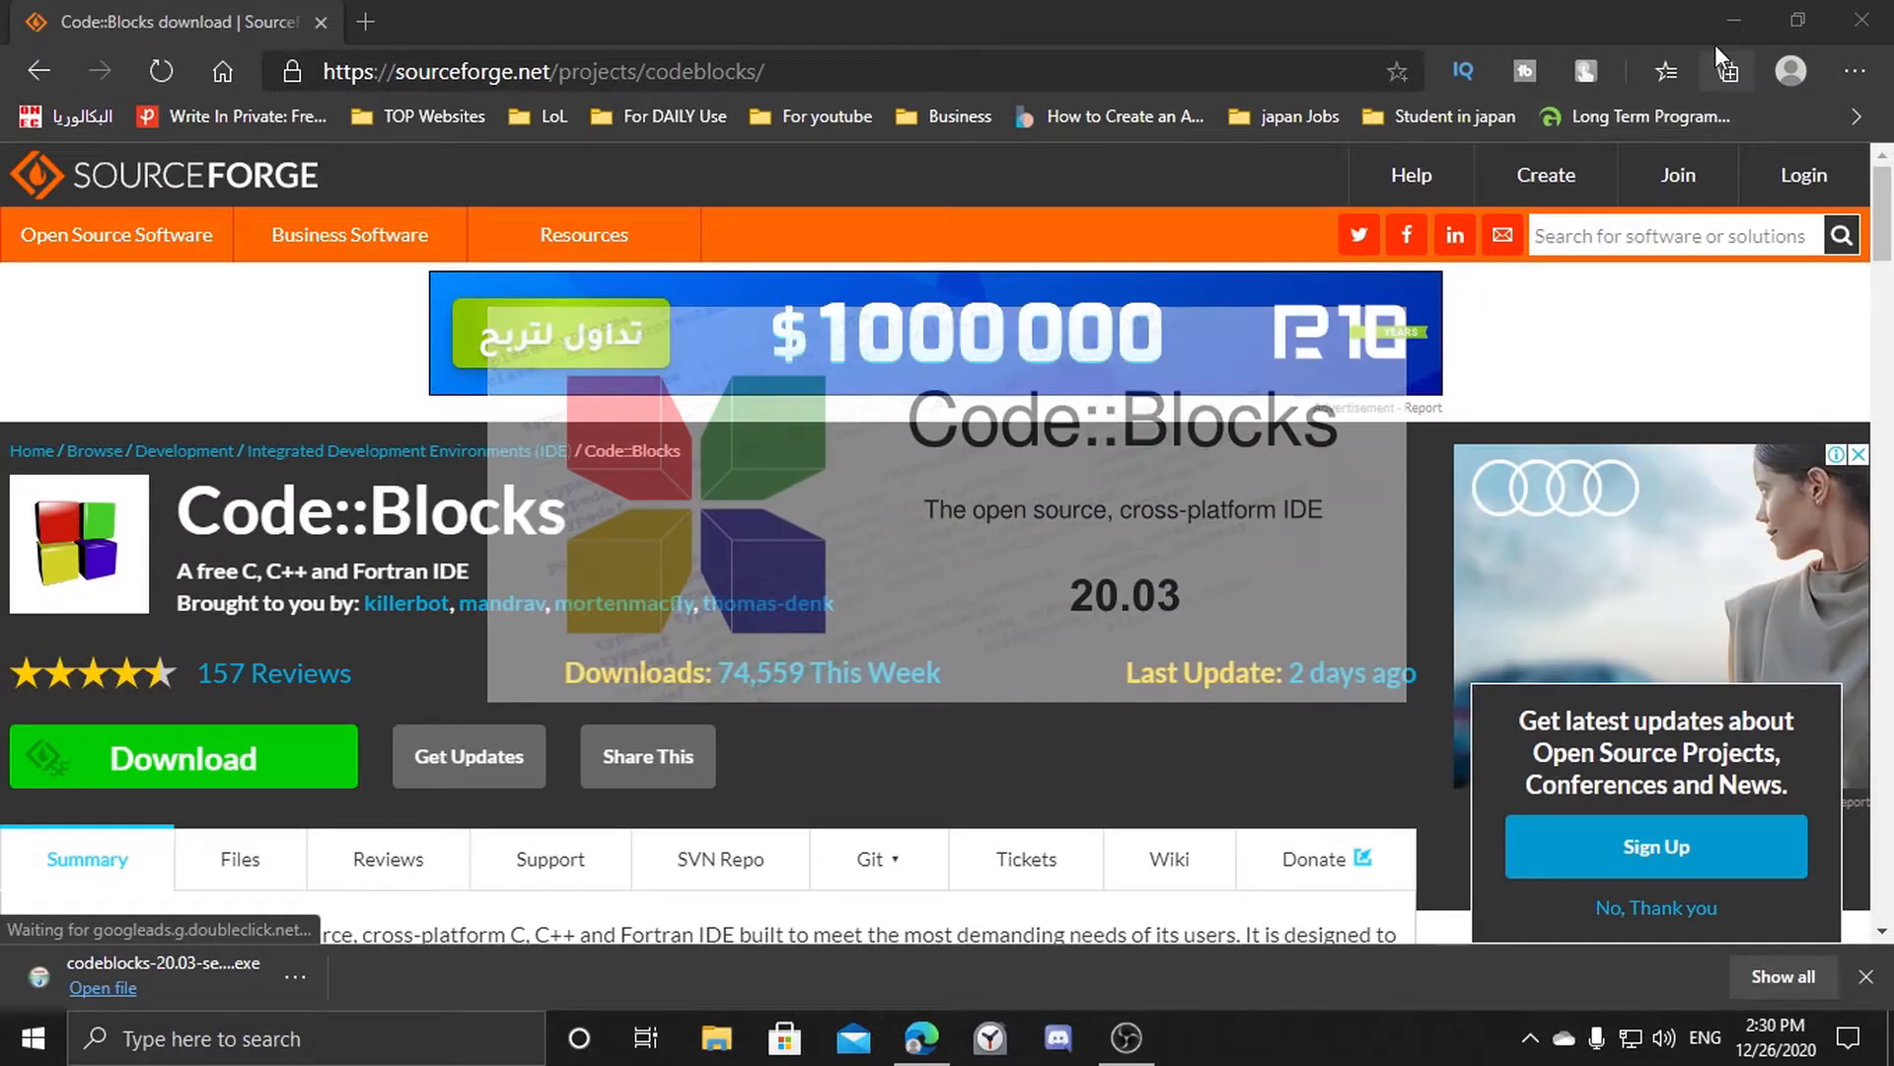
click(1735, 19)
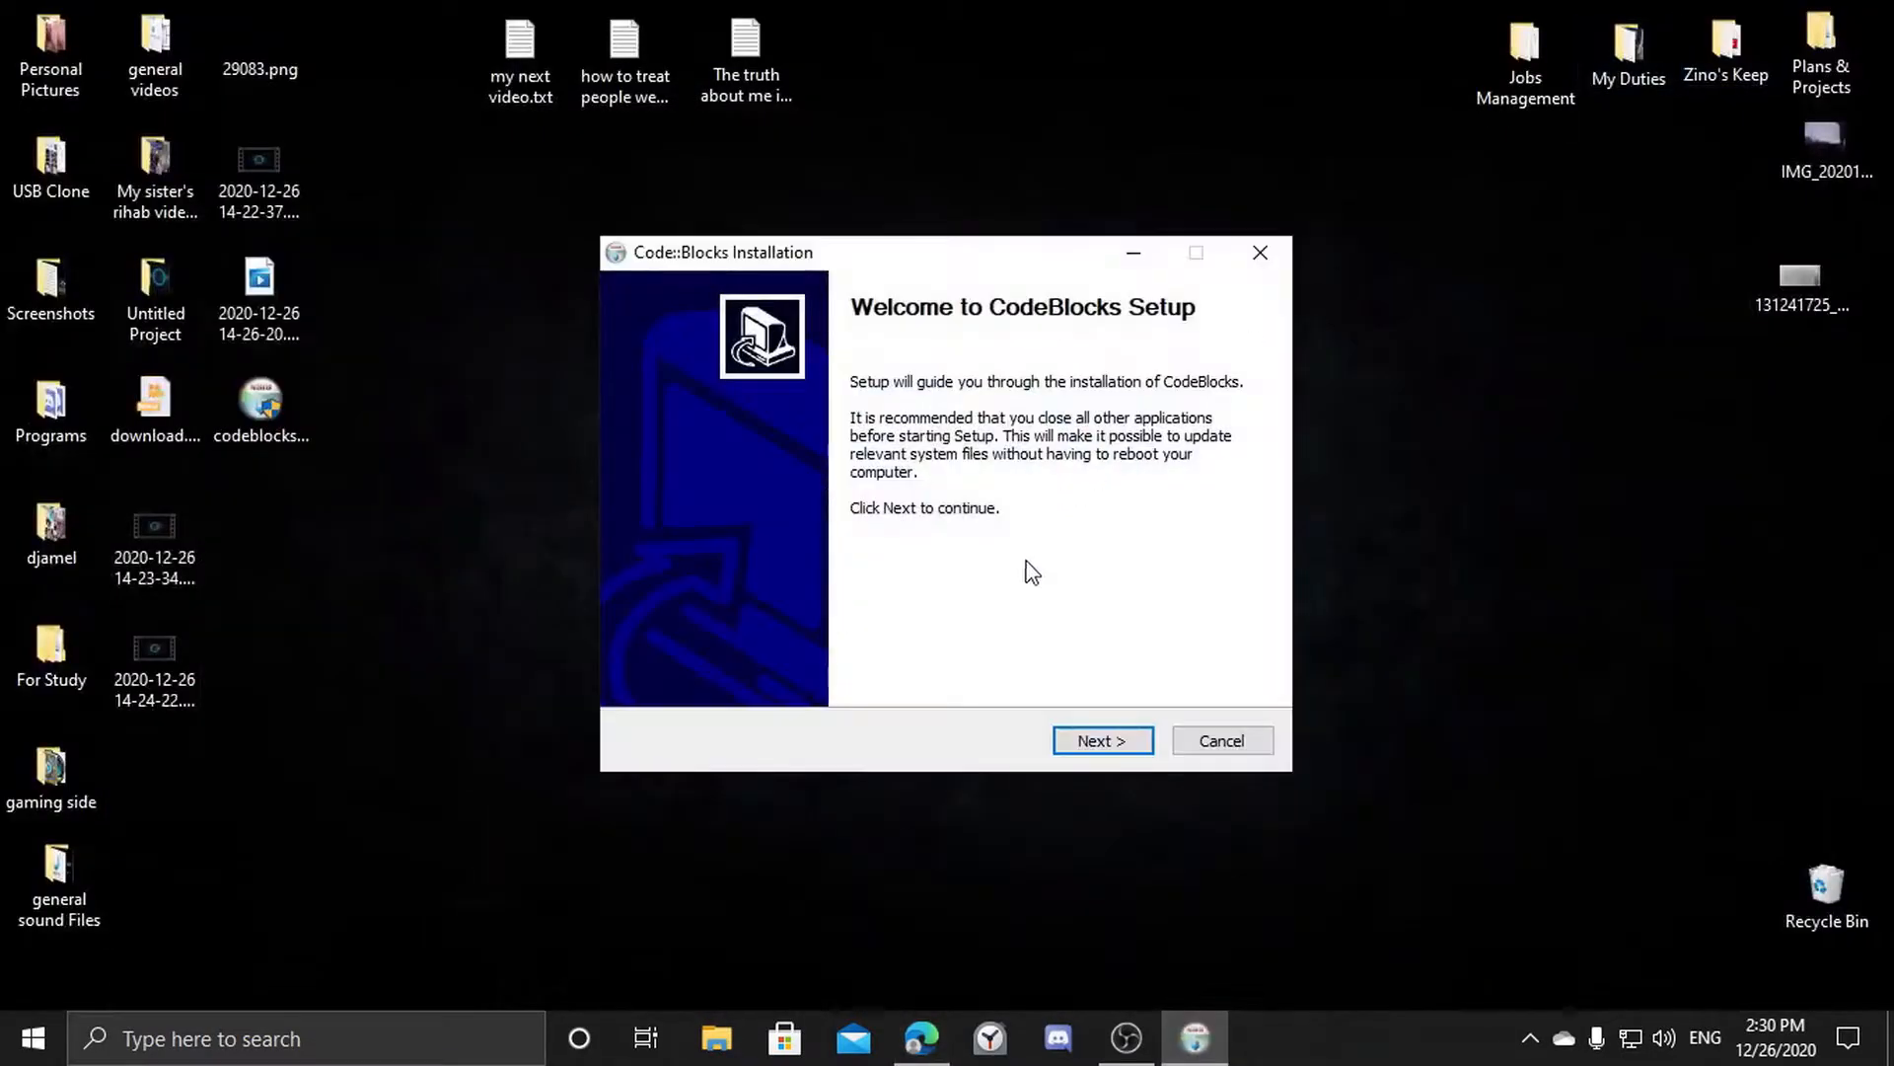
Accept the license agreement and keep the Full install type with all components selected.
click(1094, 737)
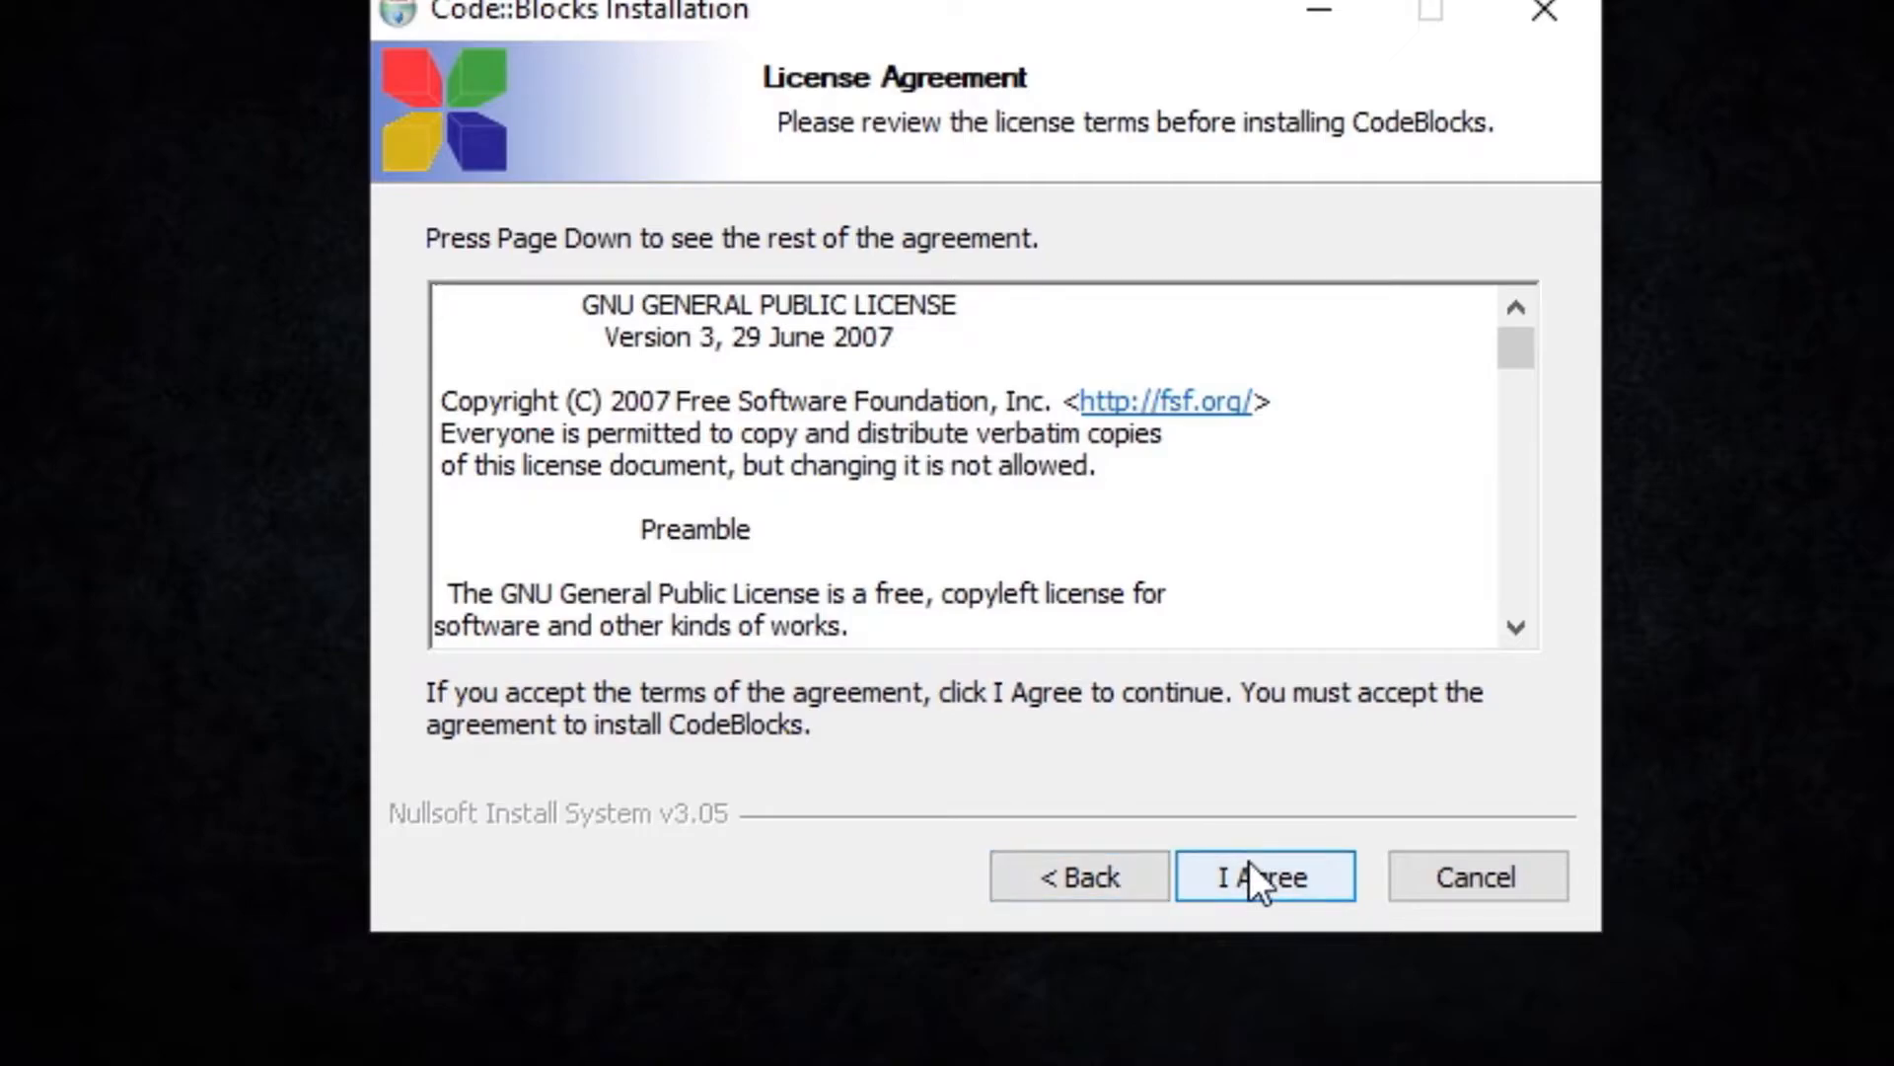
click(1265, 874)
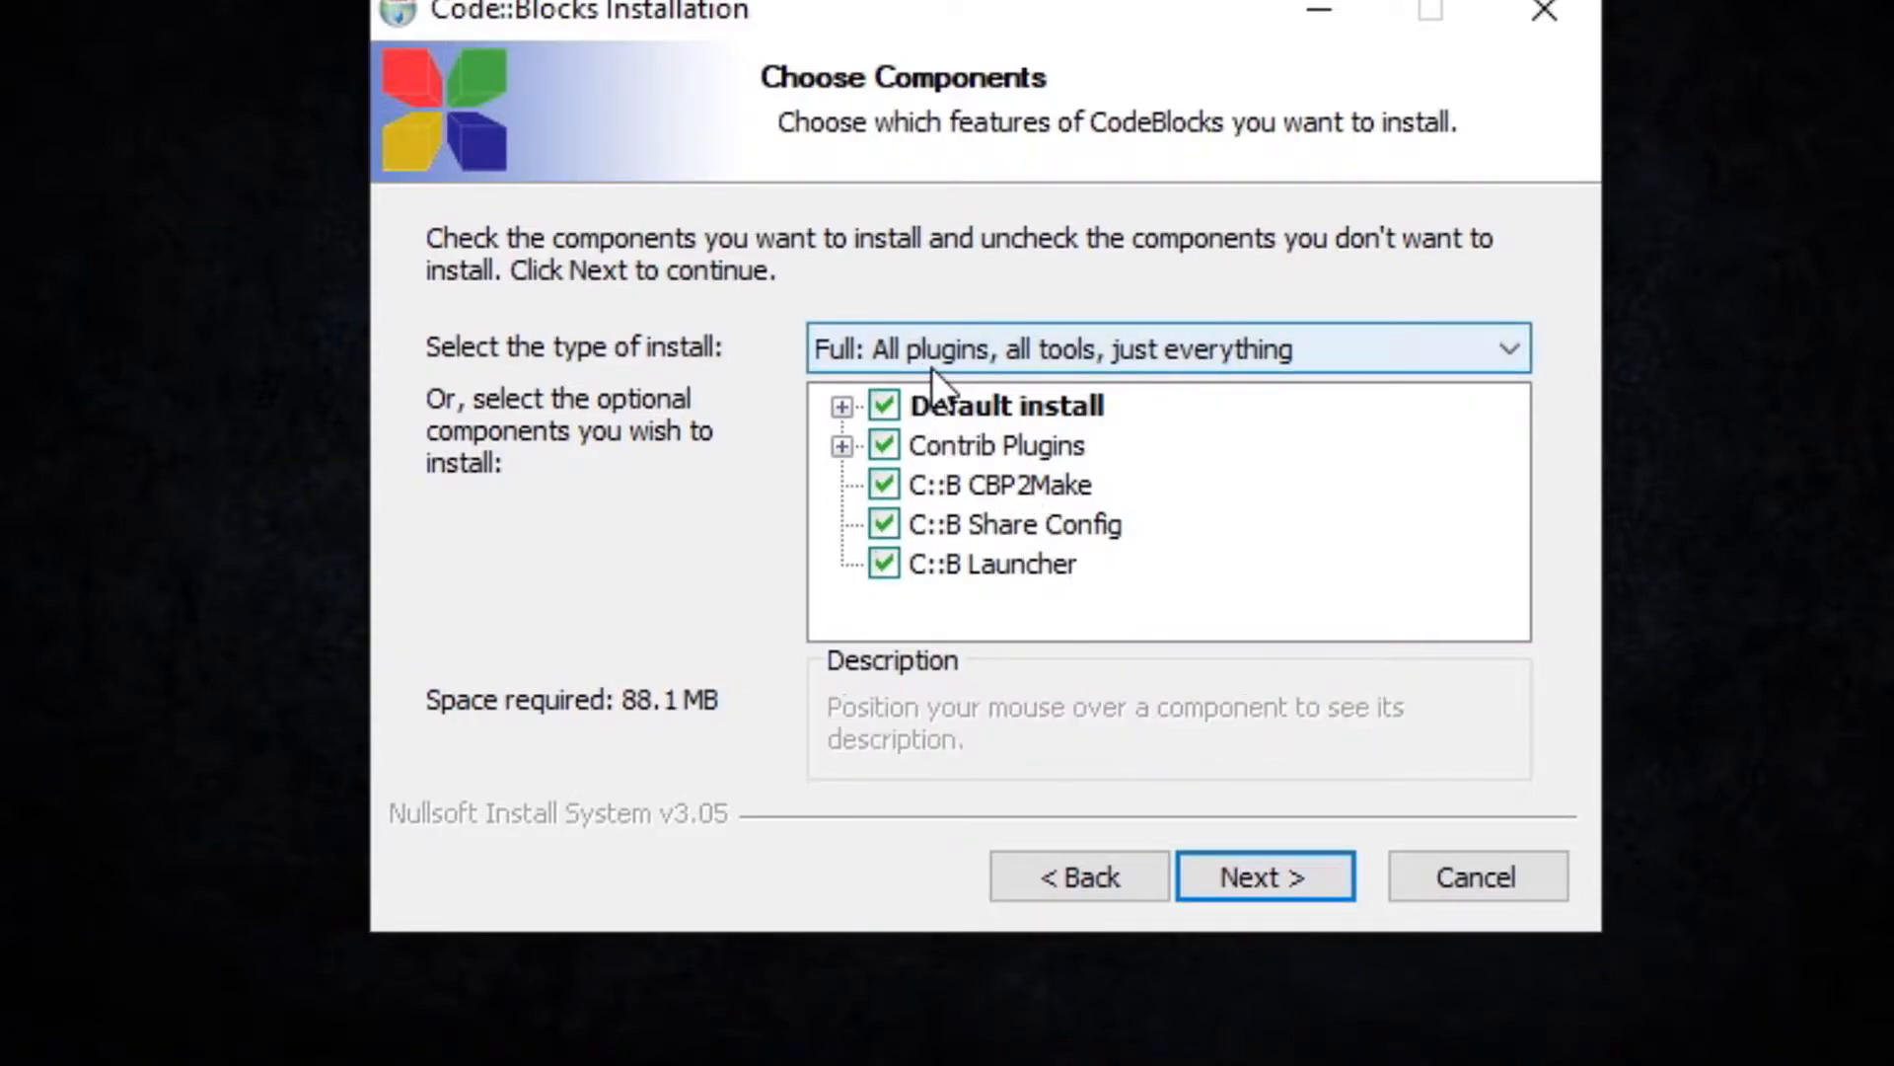
click(1215, 353)
click(1197, 355)
click(1203, 351)
click(1188, 359)
click(1188, 360)
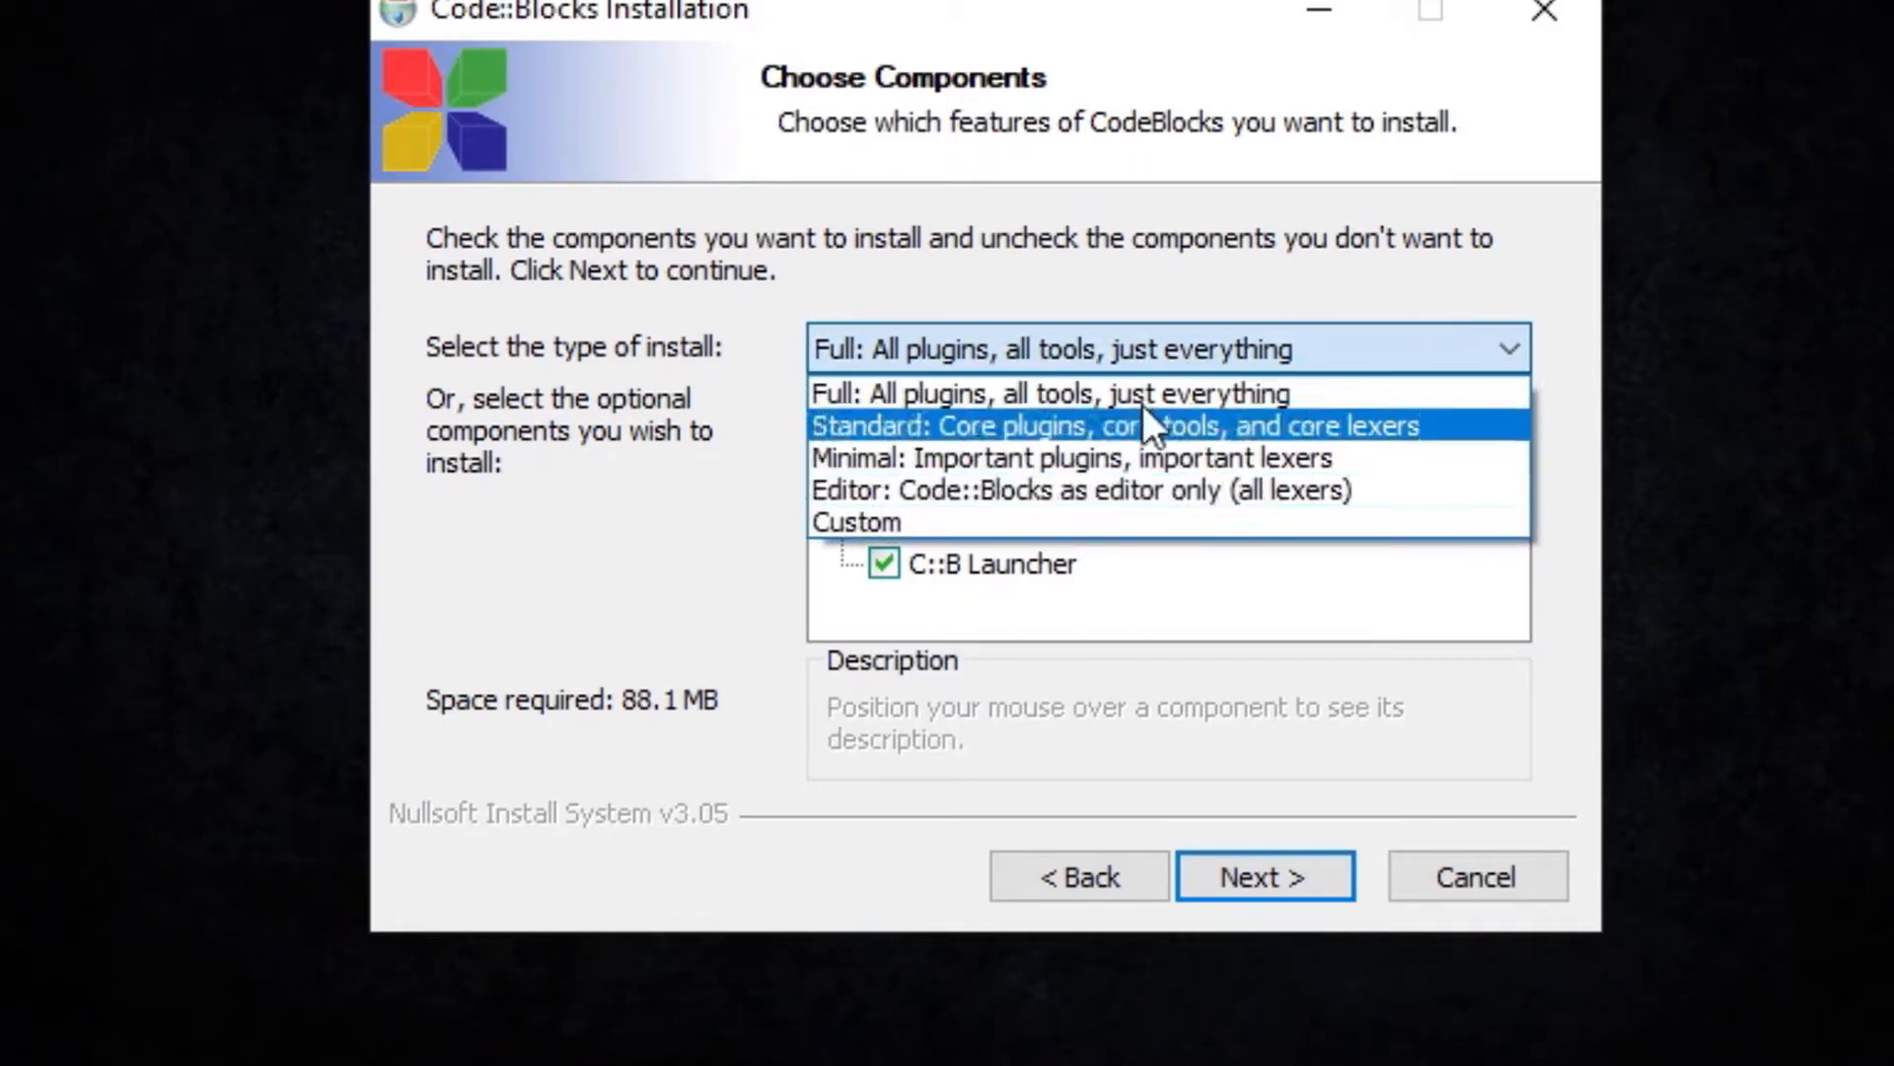
click(1153, 346)
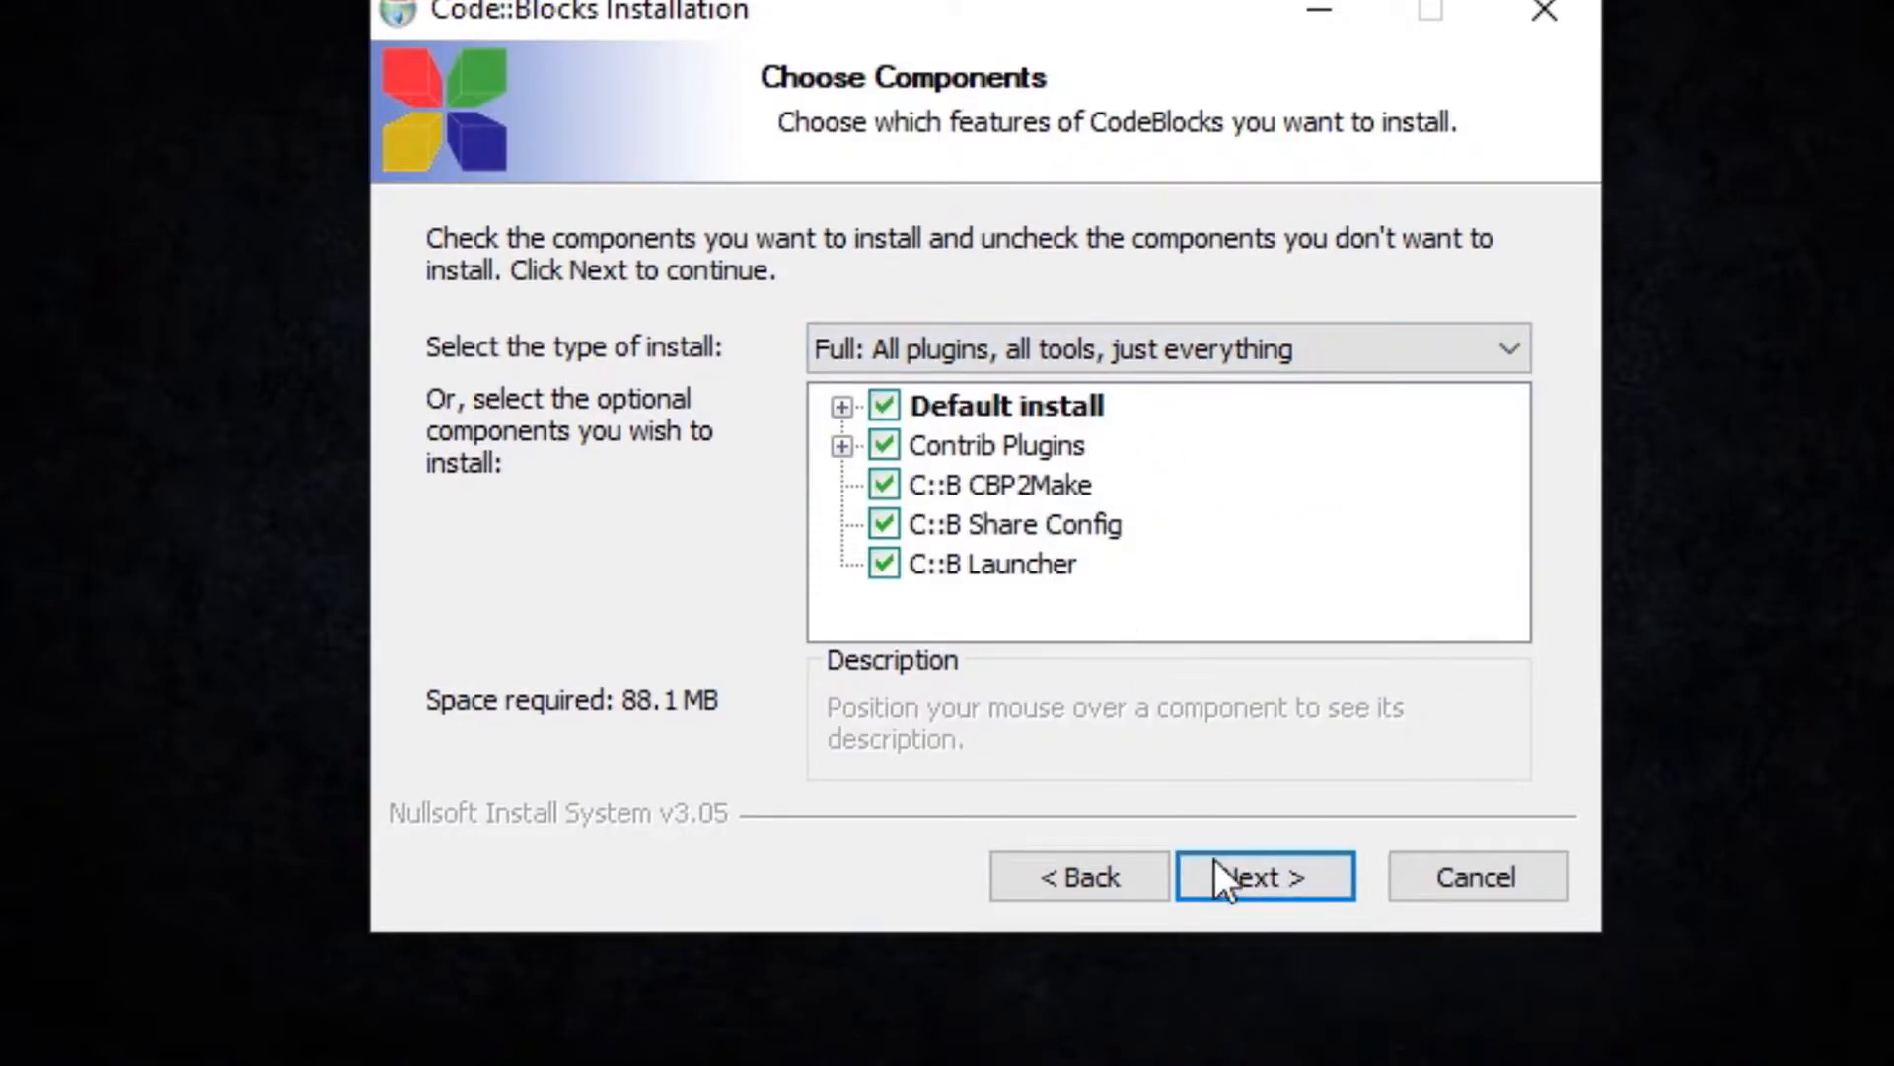
click(1261, 870)
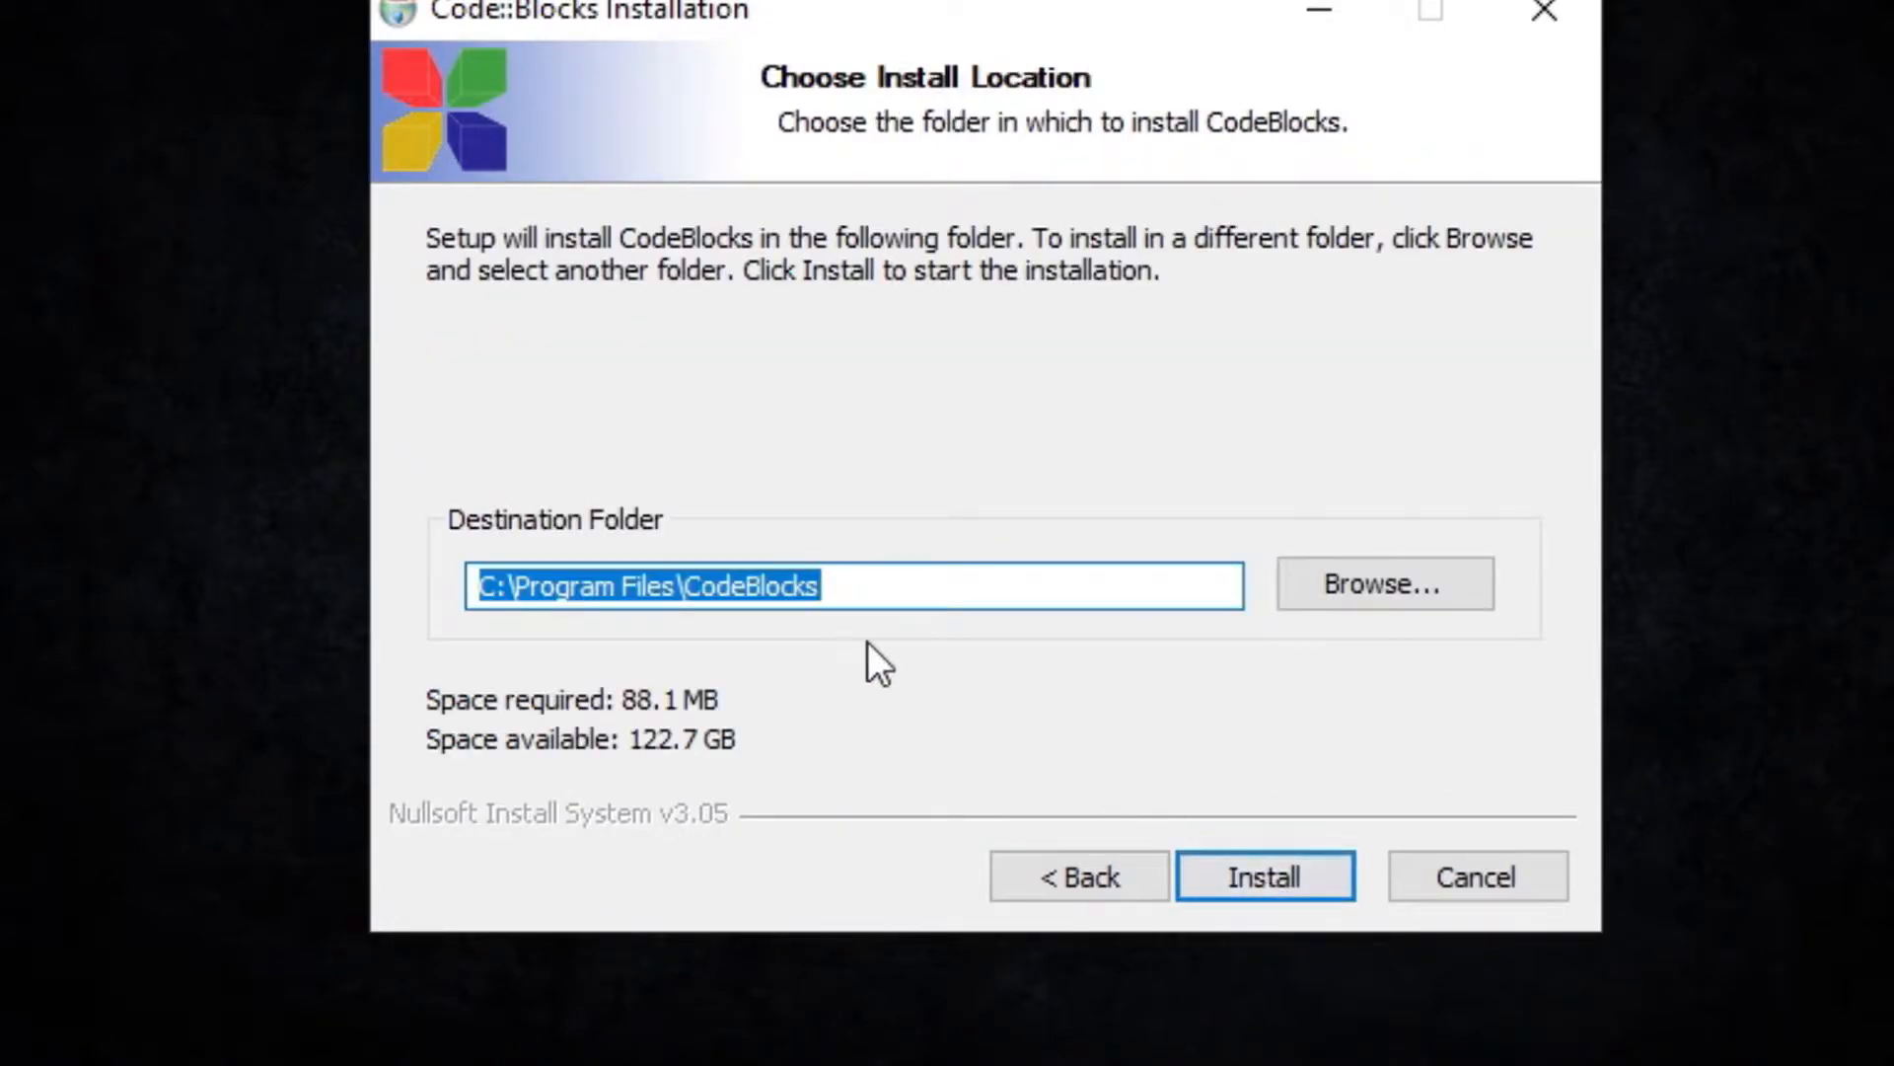
Install Code::Blocks into the default C:\Program Files\CodeBlocks destination folder.
click(736, 588)
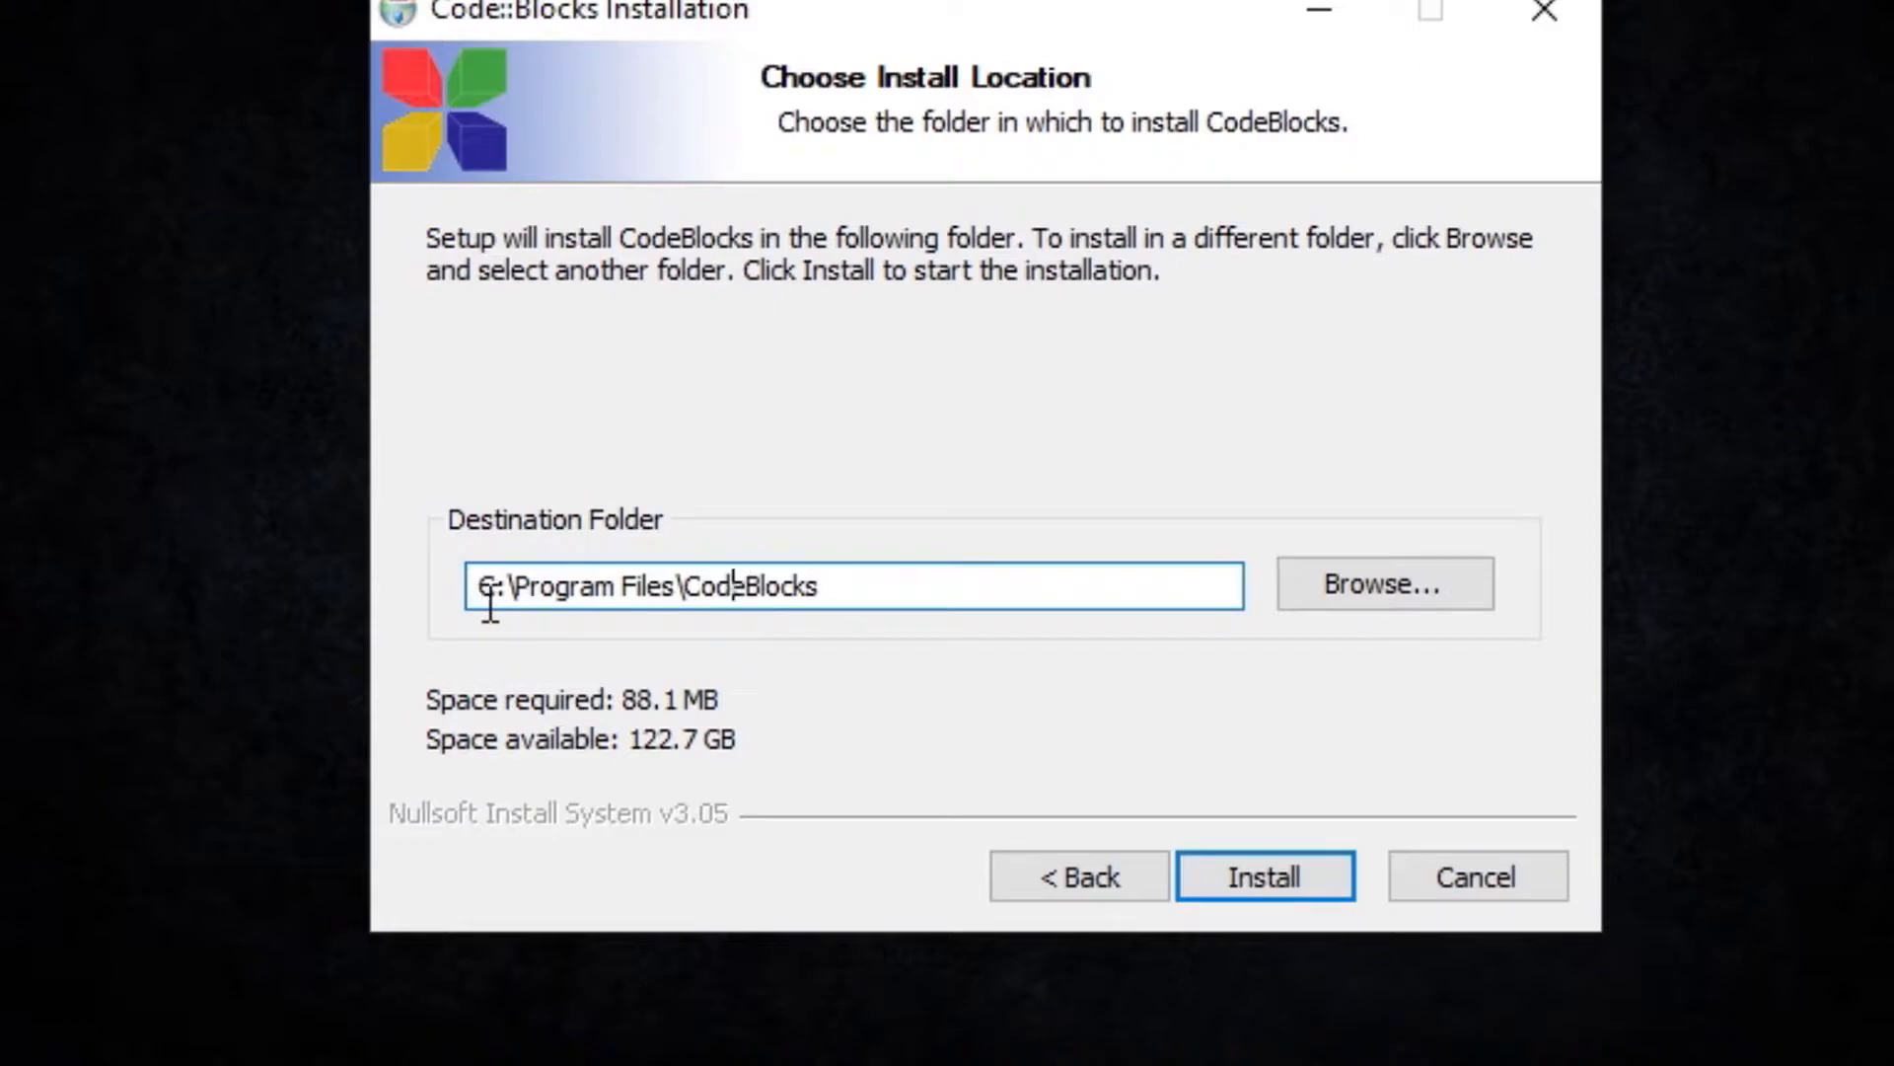
drag(498, 590, 707, 611)
click(841, 595)
drag(842, 595, 995, 596)
click(990, 593)
click(1259, 873)
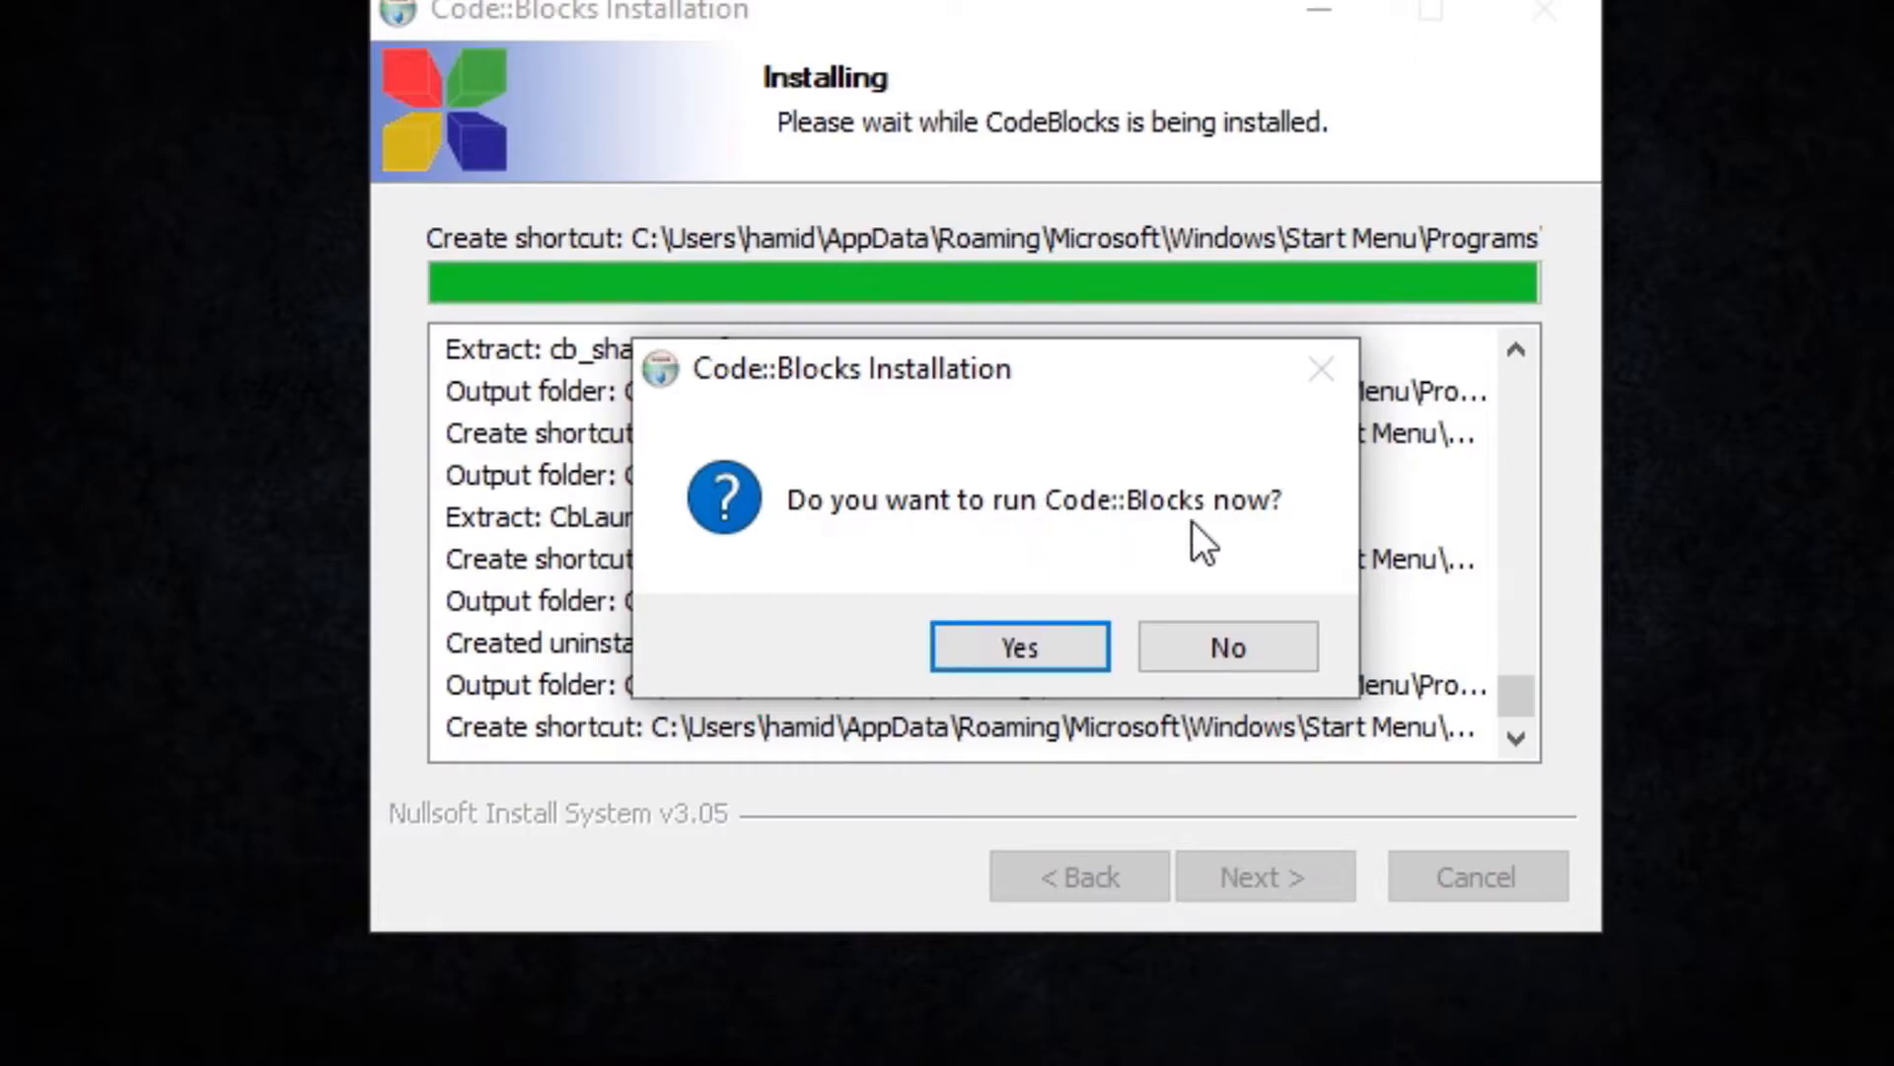
Run Code::Blocks and dismiss the file associations dialog with No, leave everything as it is.
click(1033, 651)
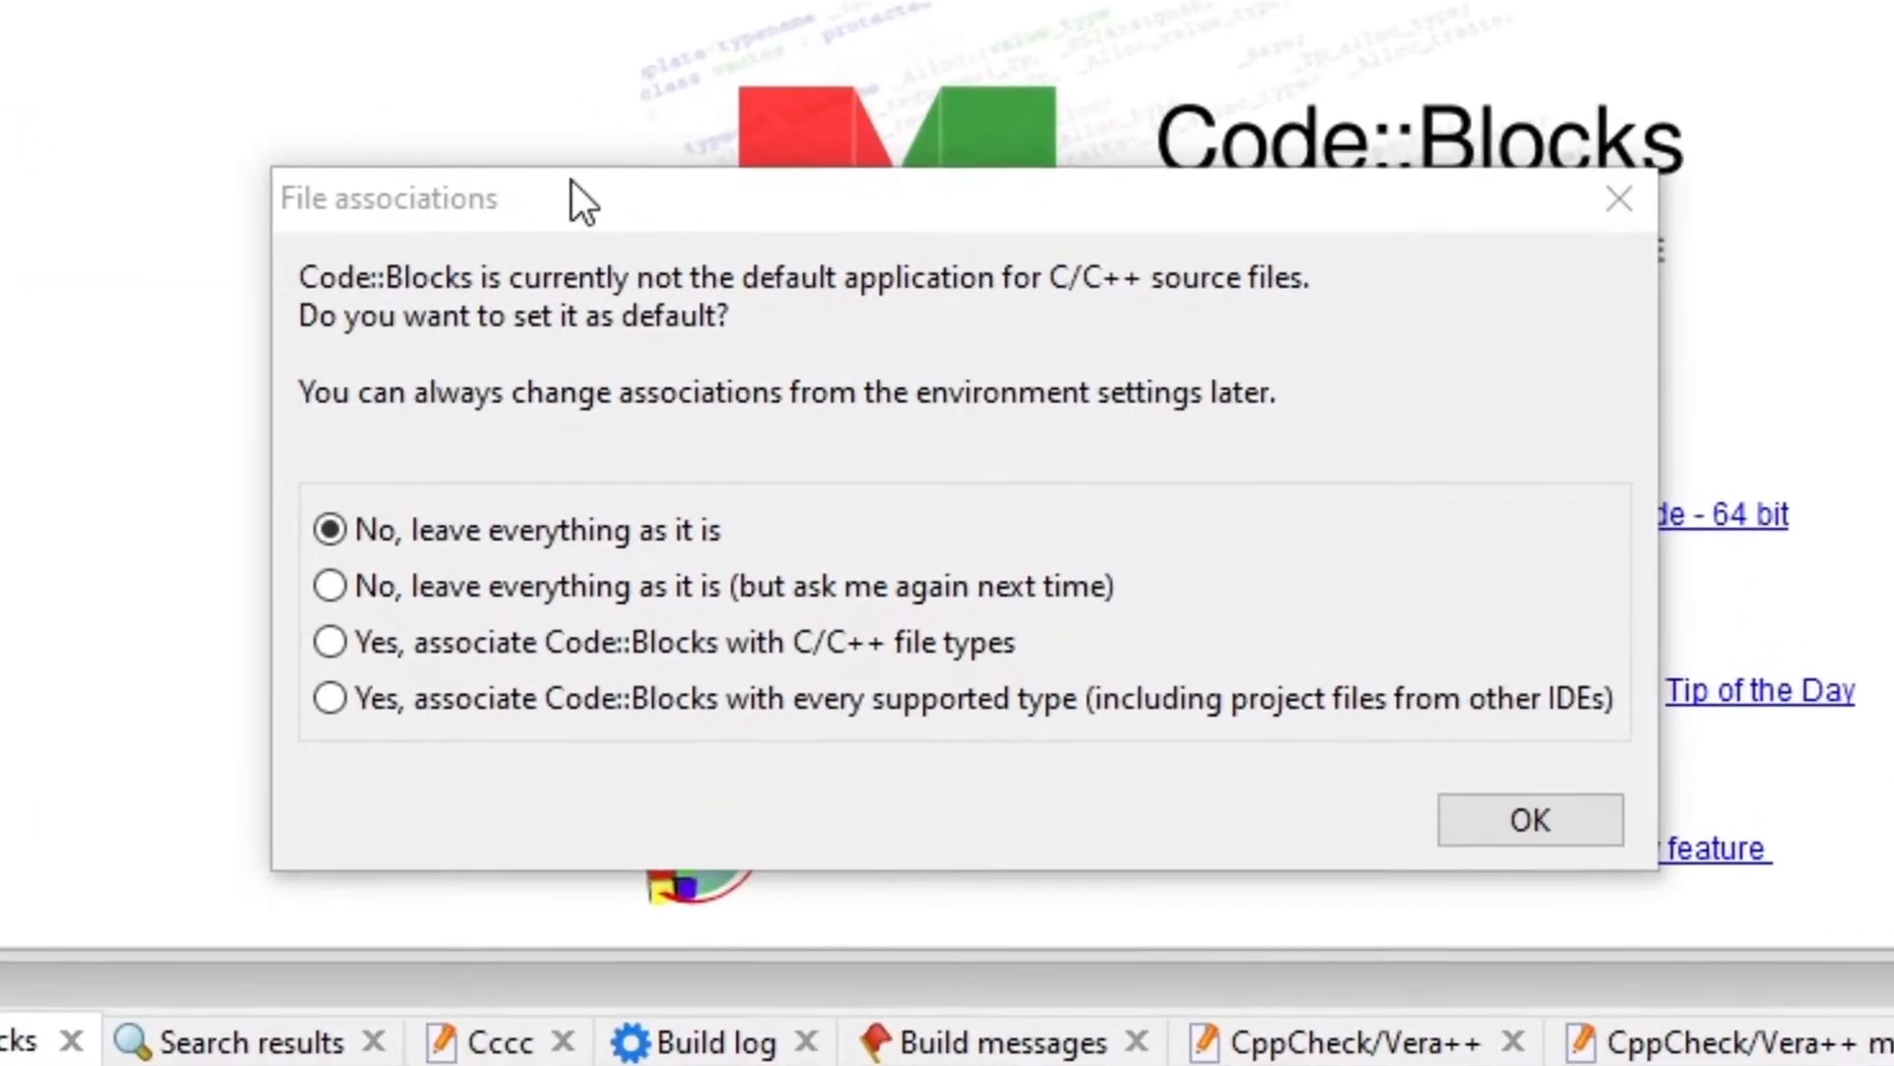
drag(733, 323, 733, 433)
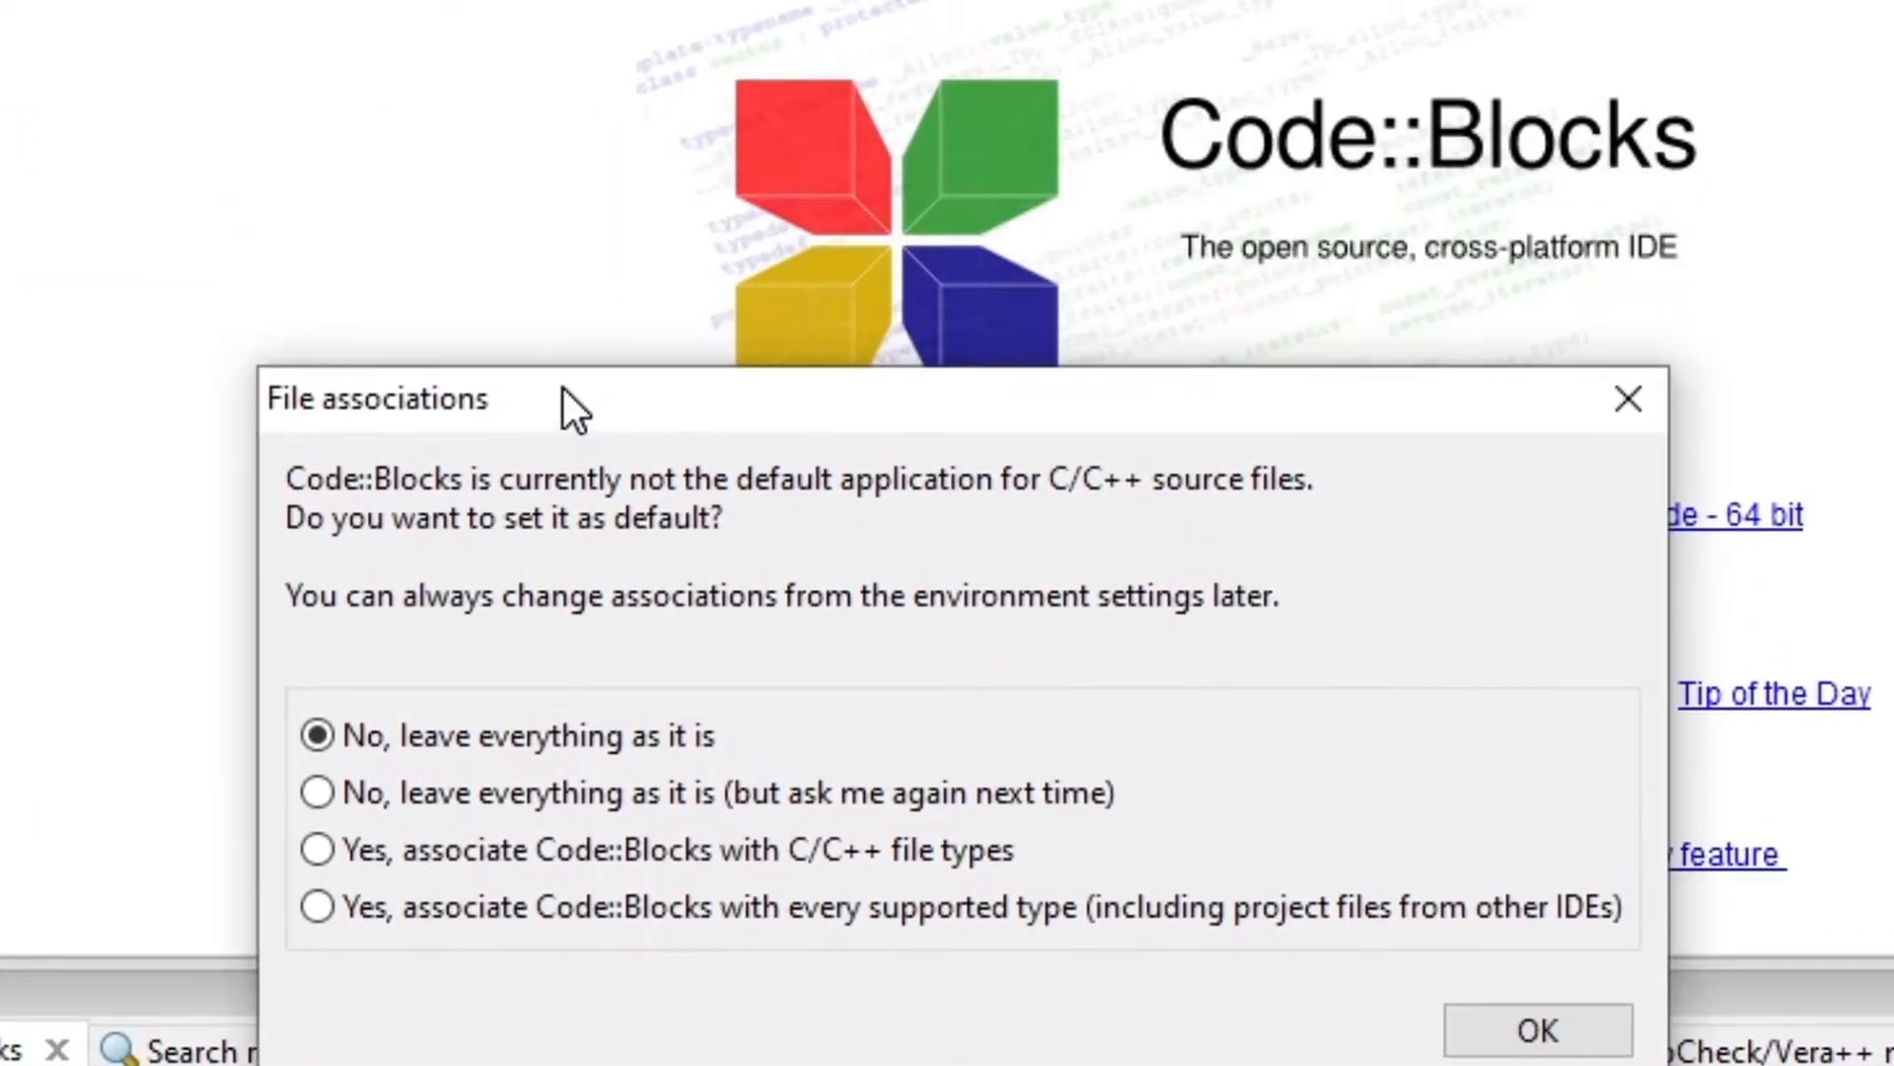
drag(562, 389, 550, 239)
click(1545, 883)
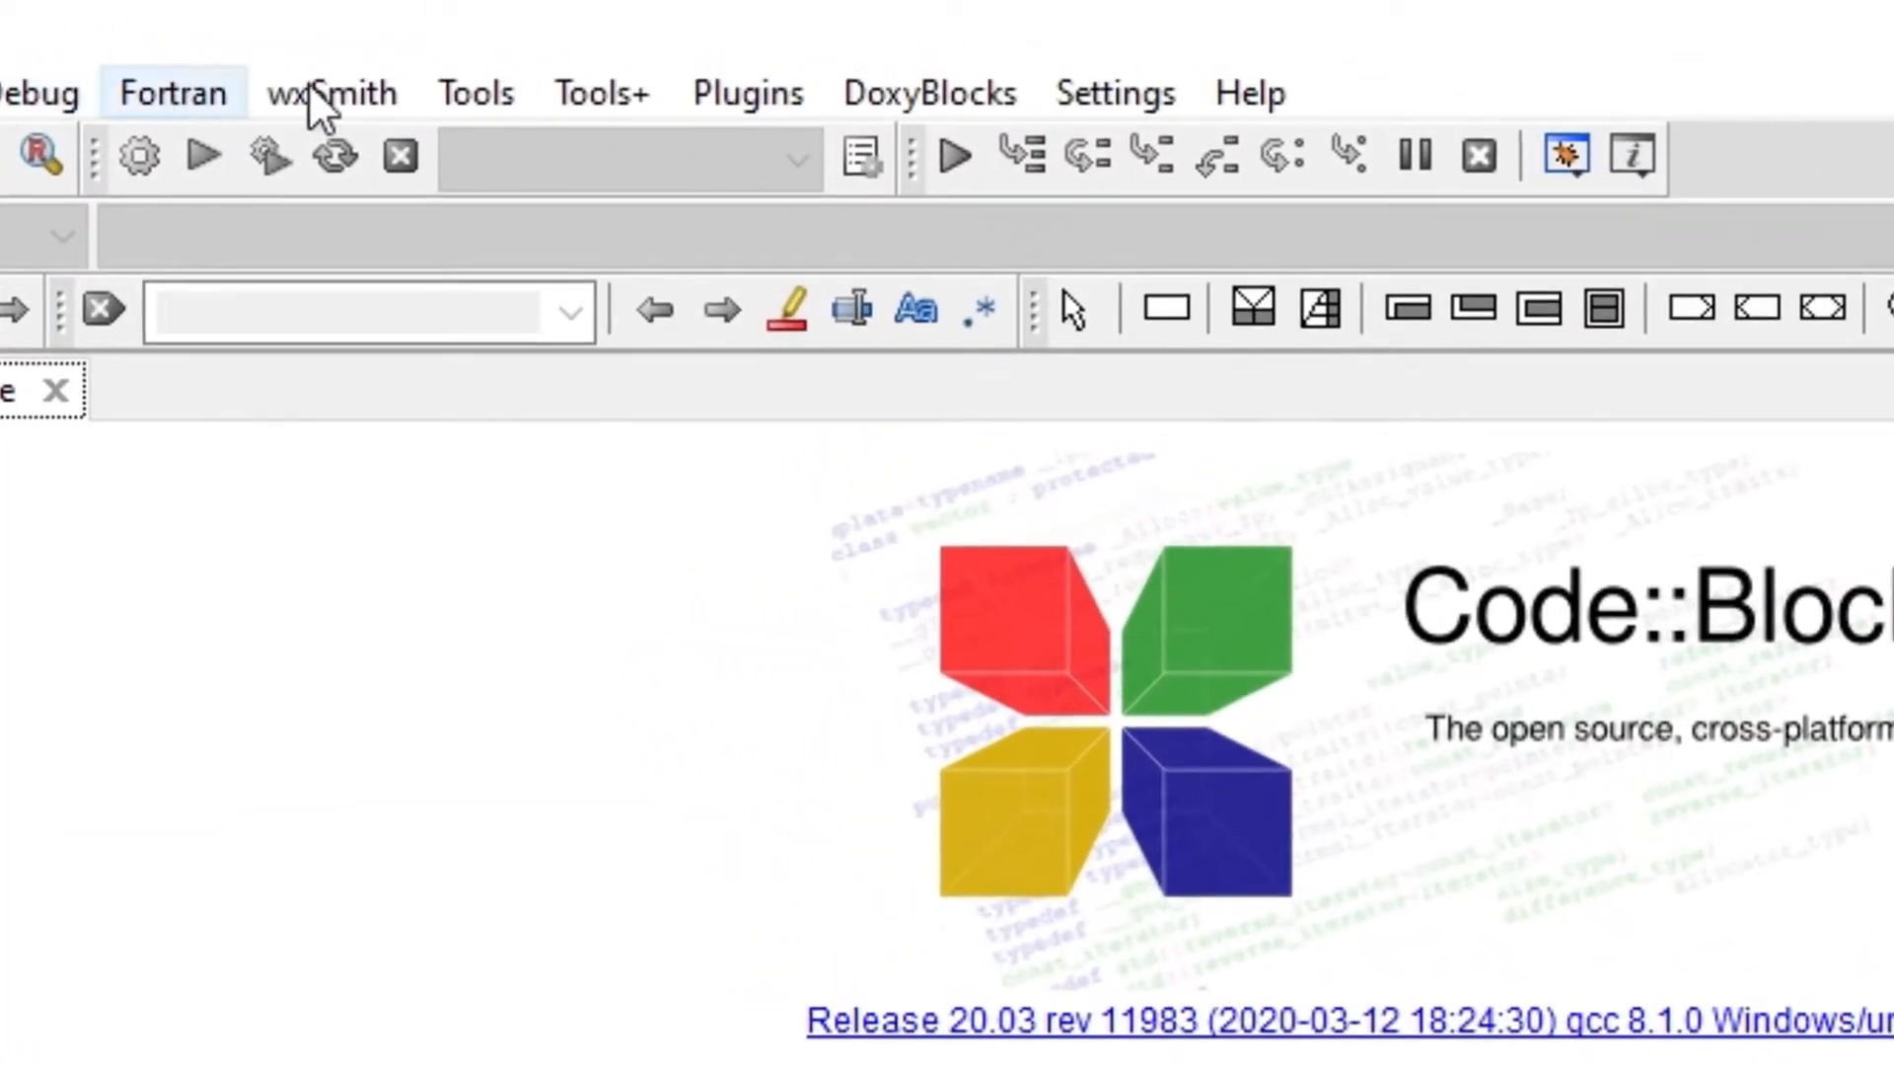
Open the global compiler settings and select GNU GCC Compiler for ARM on the toolchain executables page.
click(1107, 77)
mouse_move(1250, 93)
mouse_move(1108, 93)
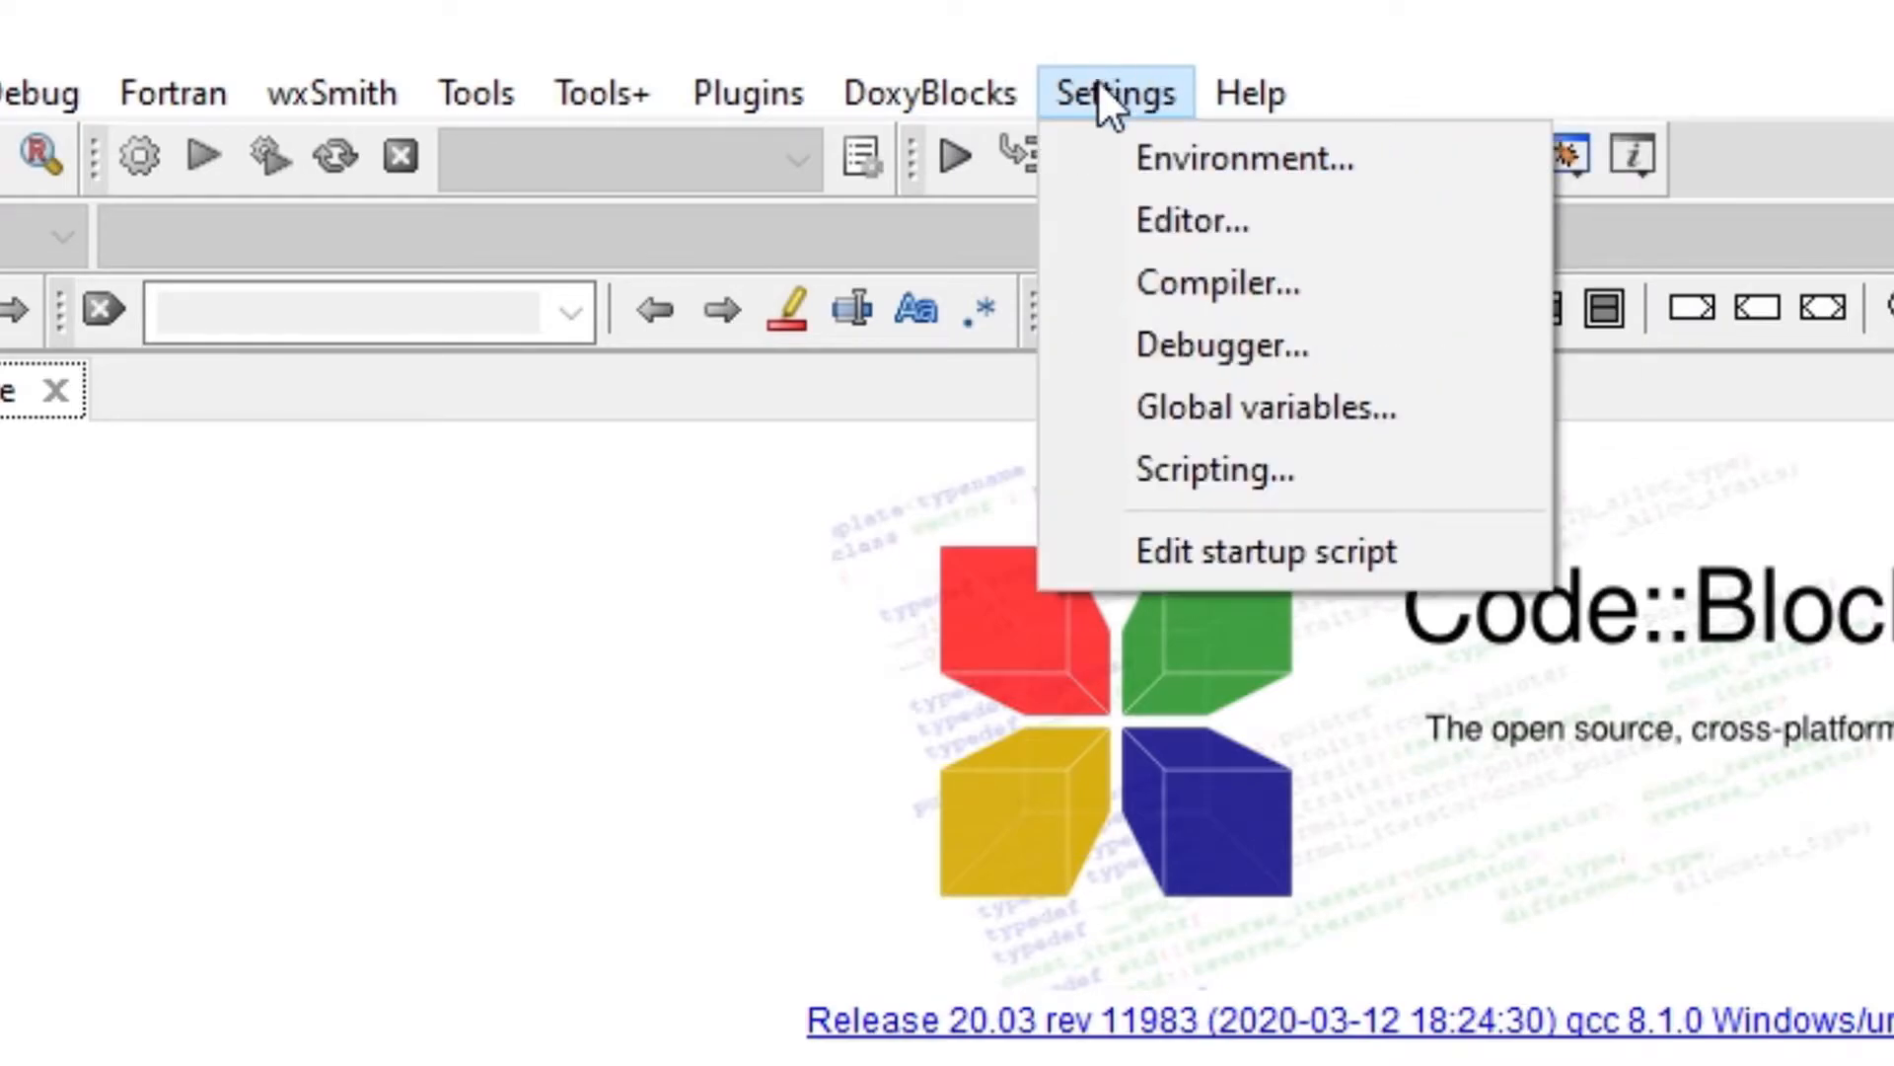
click(1282, 282)
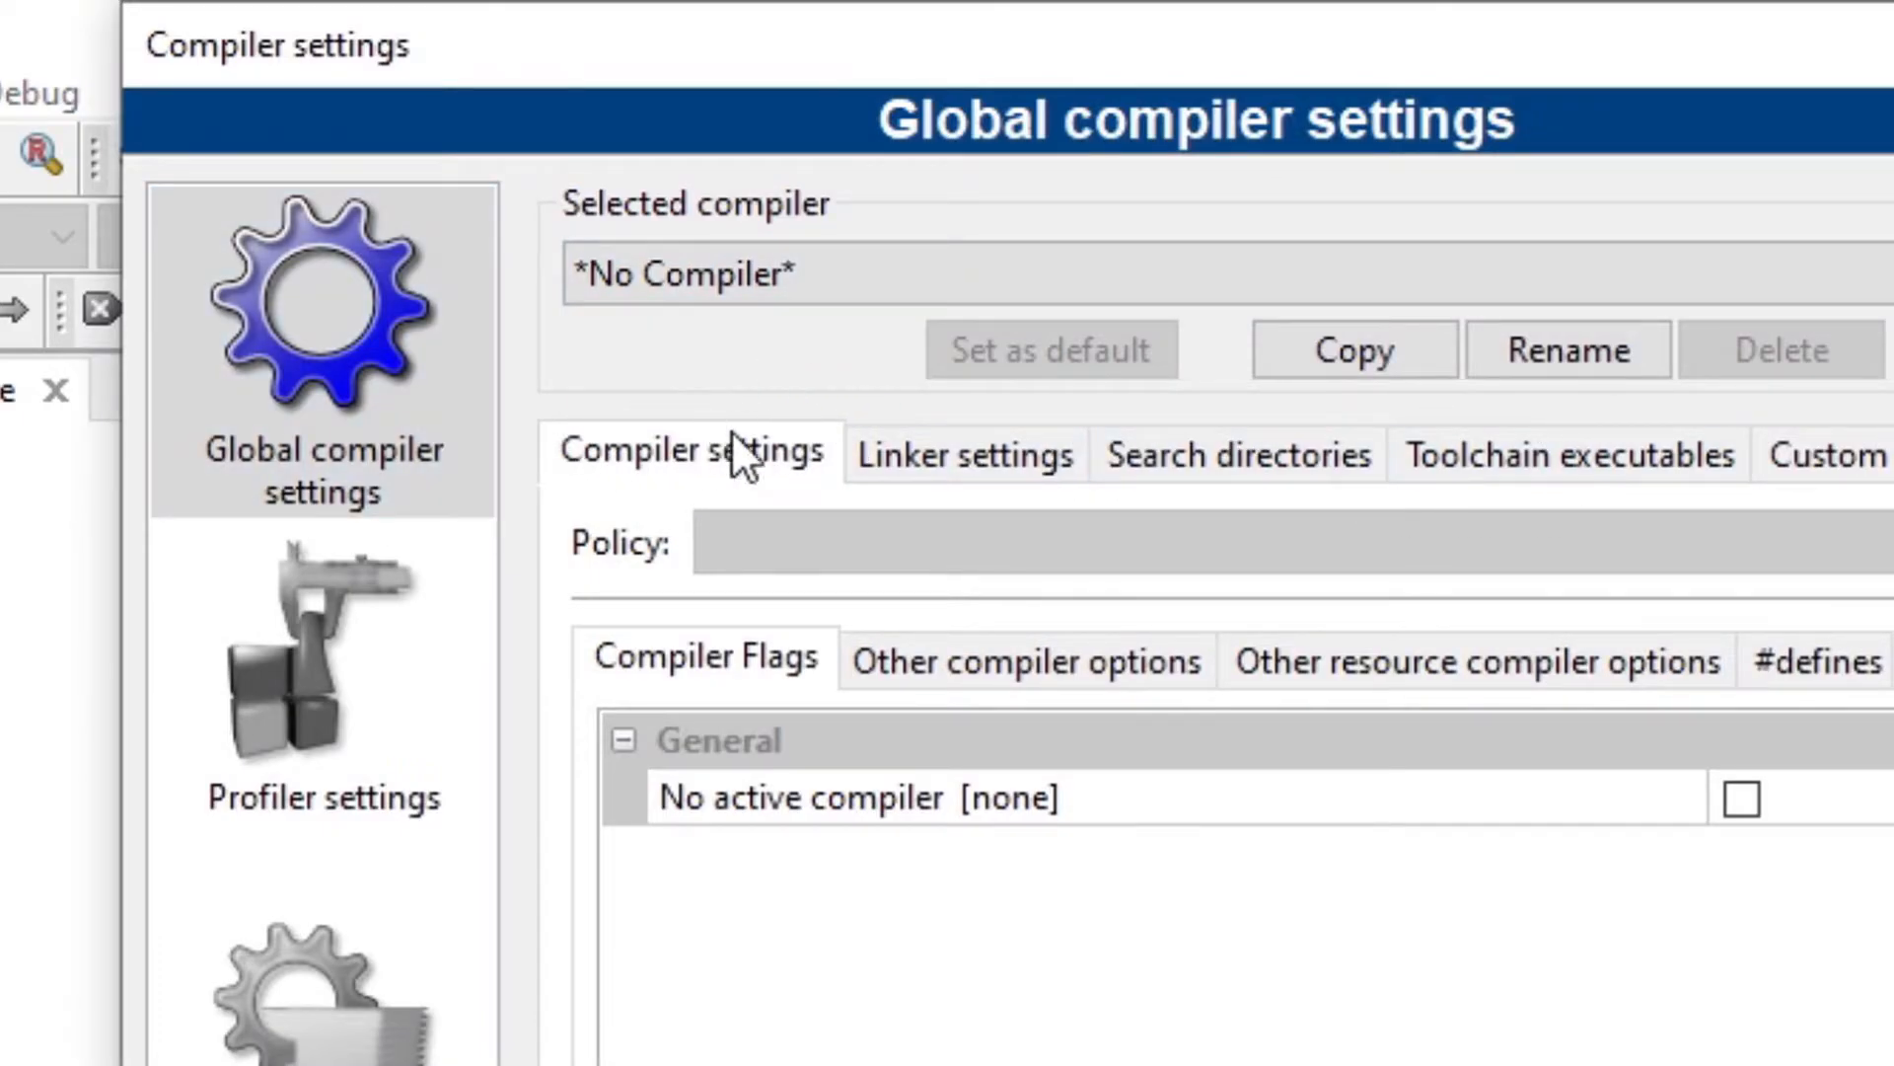
click(1553, 469)
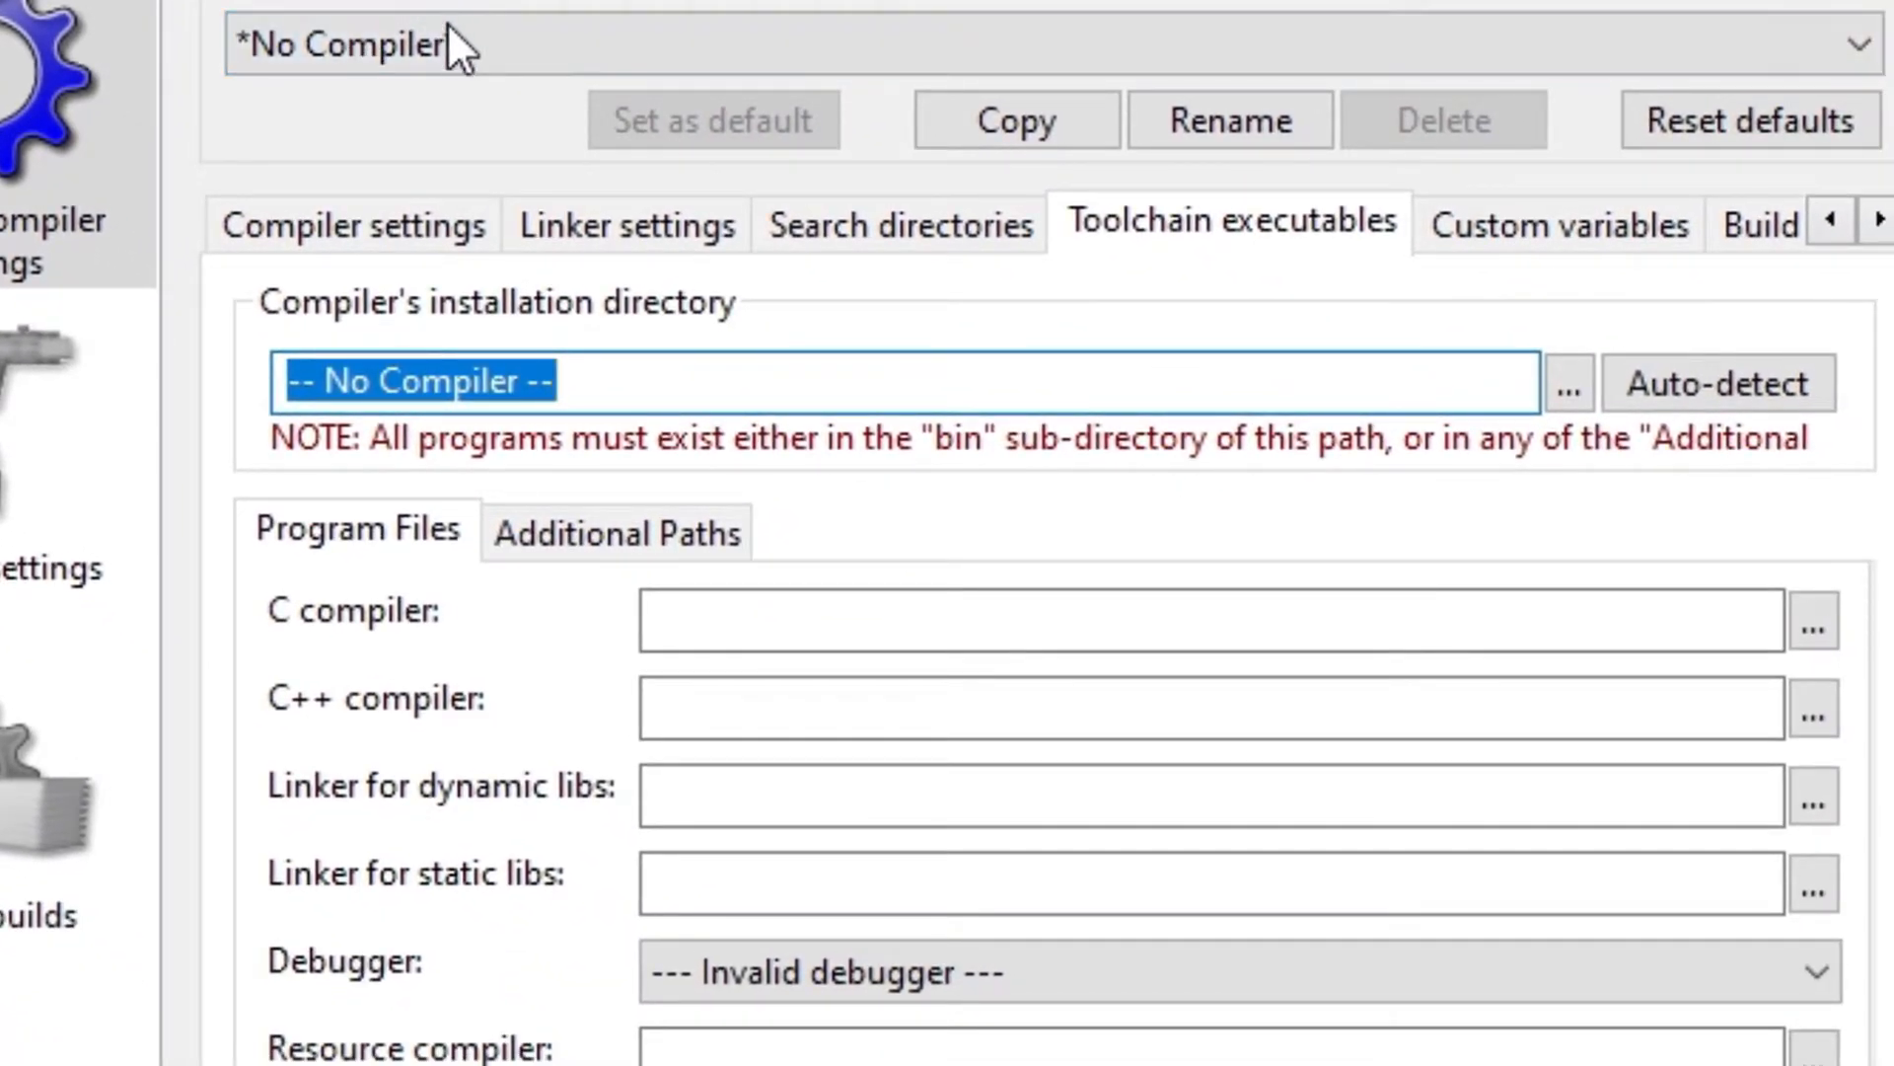
click(447, 53)
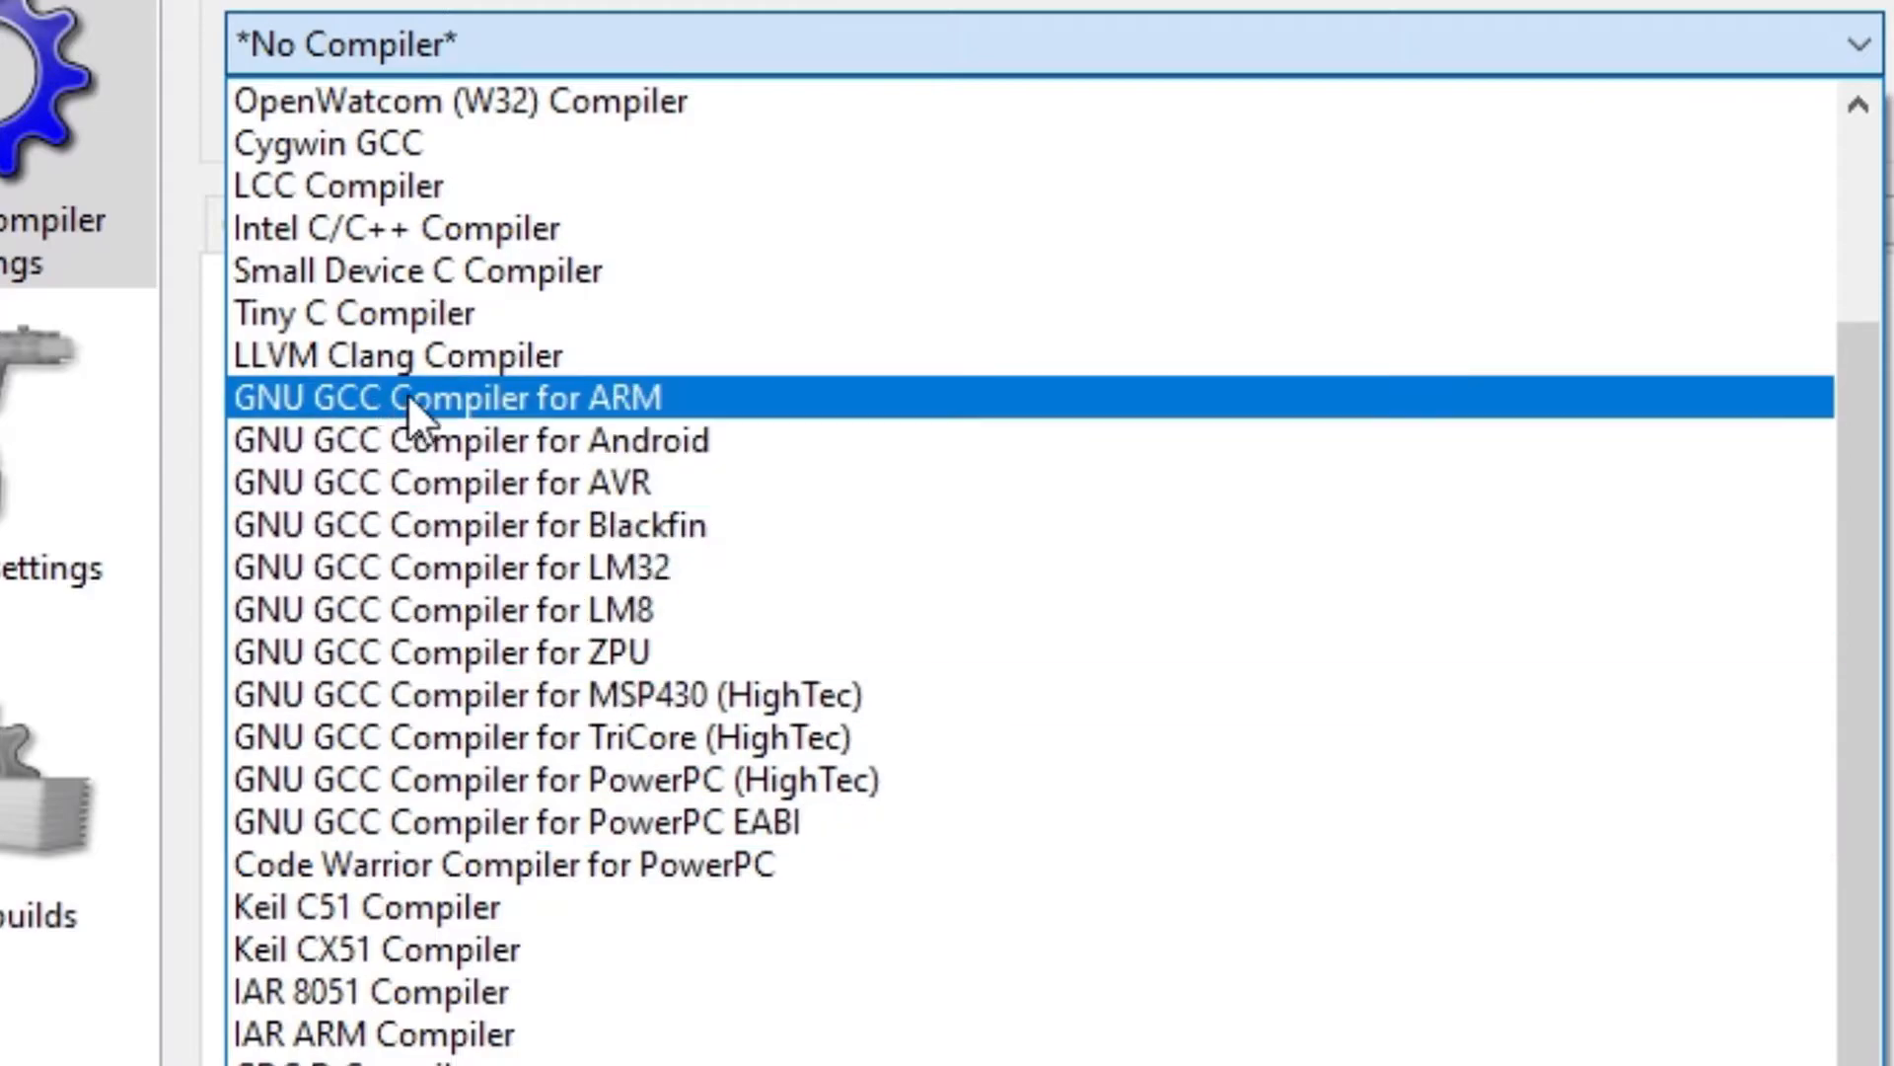
click(487, 398)
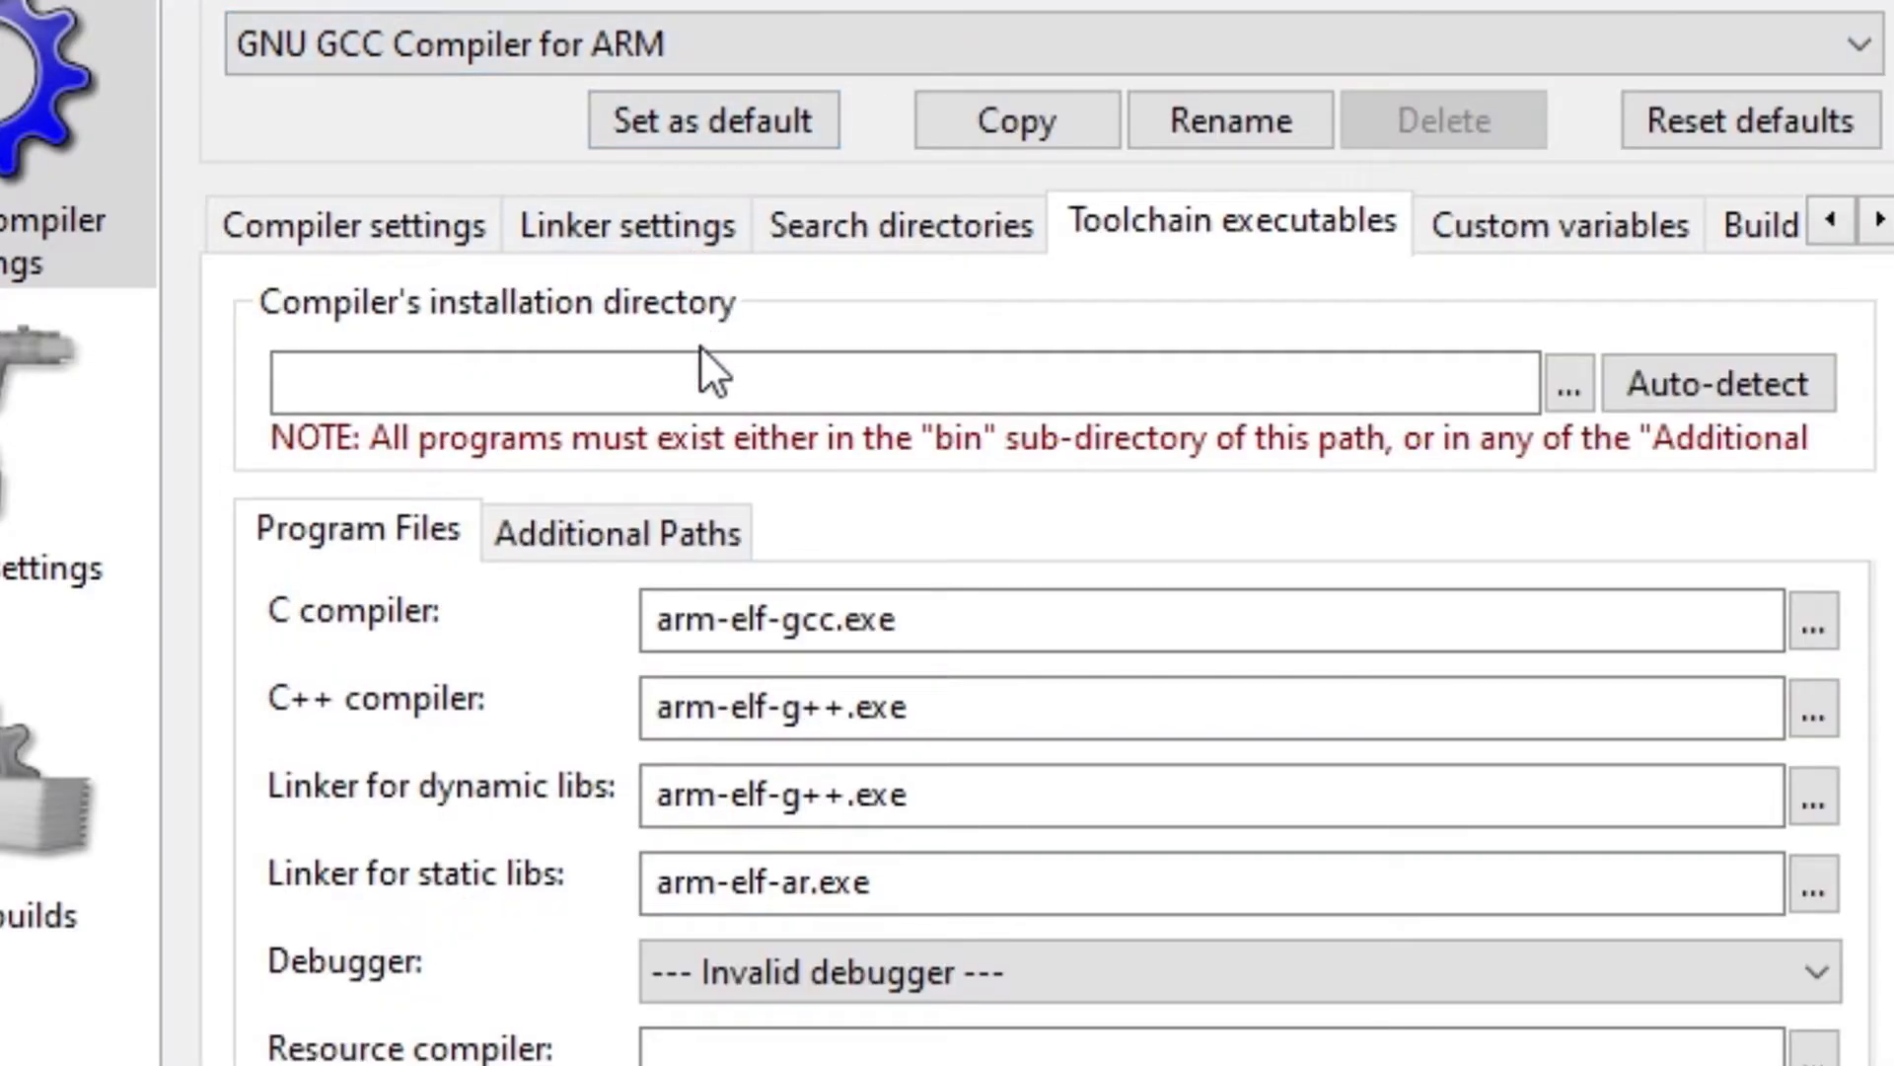
Copy the C:\Program Files\CodeBlocks folder path from the Target field of the Code::Blocks shortcut properties.
click(695, 383)
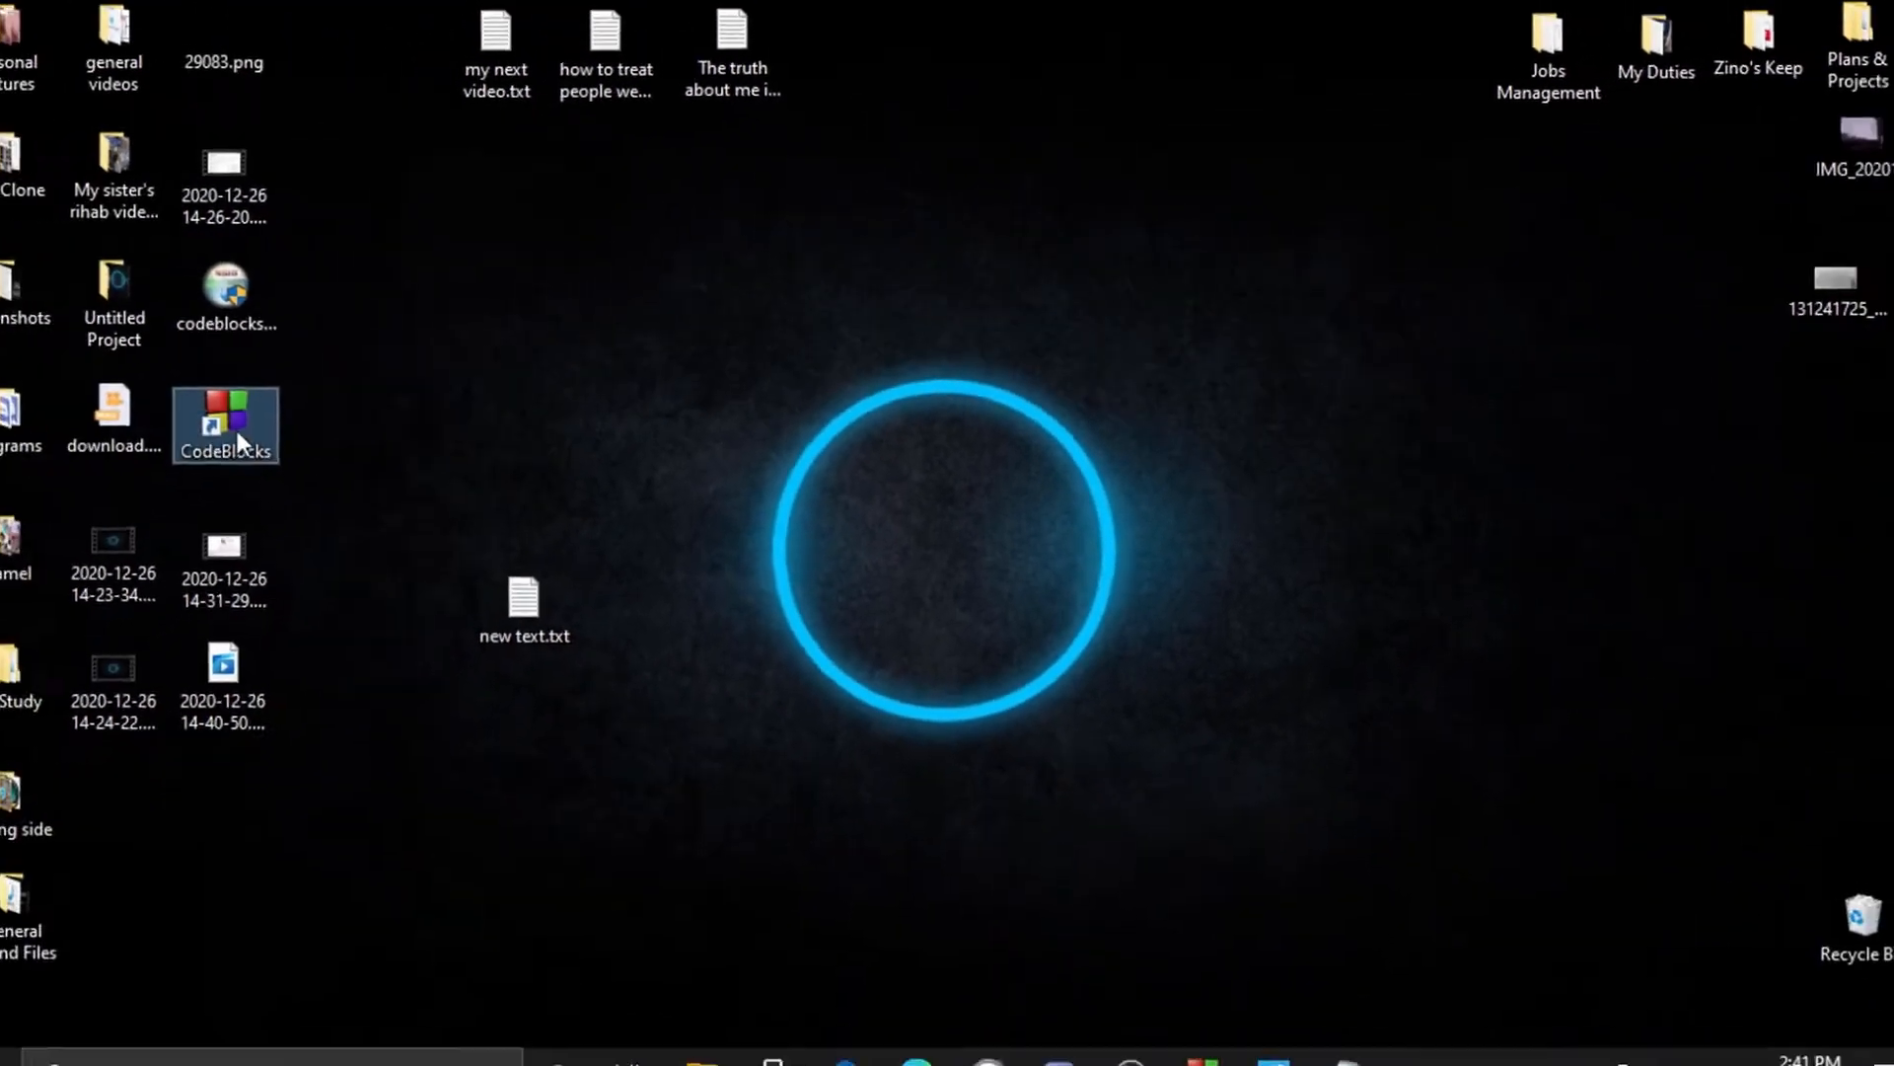
right_click(237, 430)
click(410, 981)
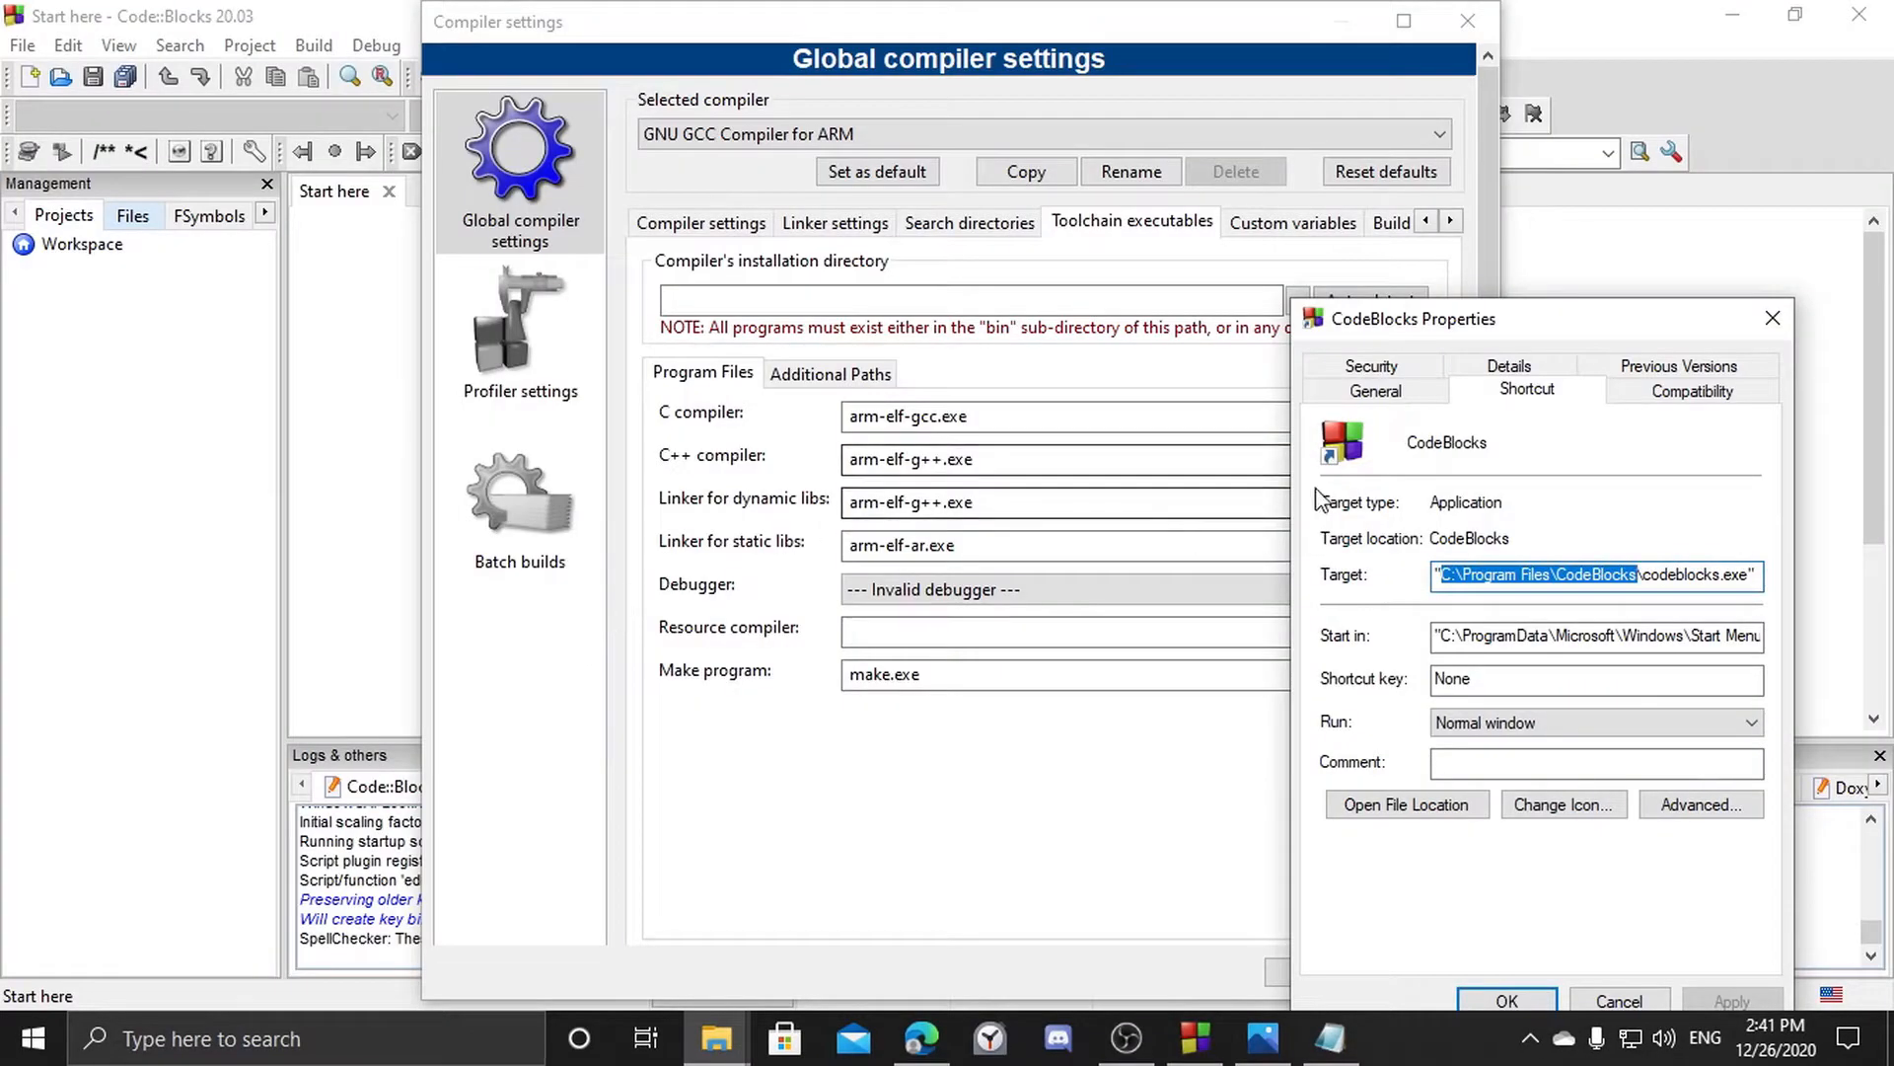
drag(1453, 323, 1266, 486)
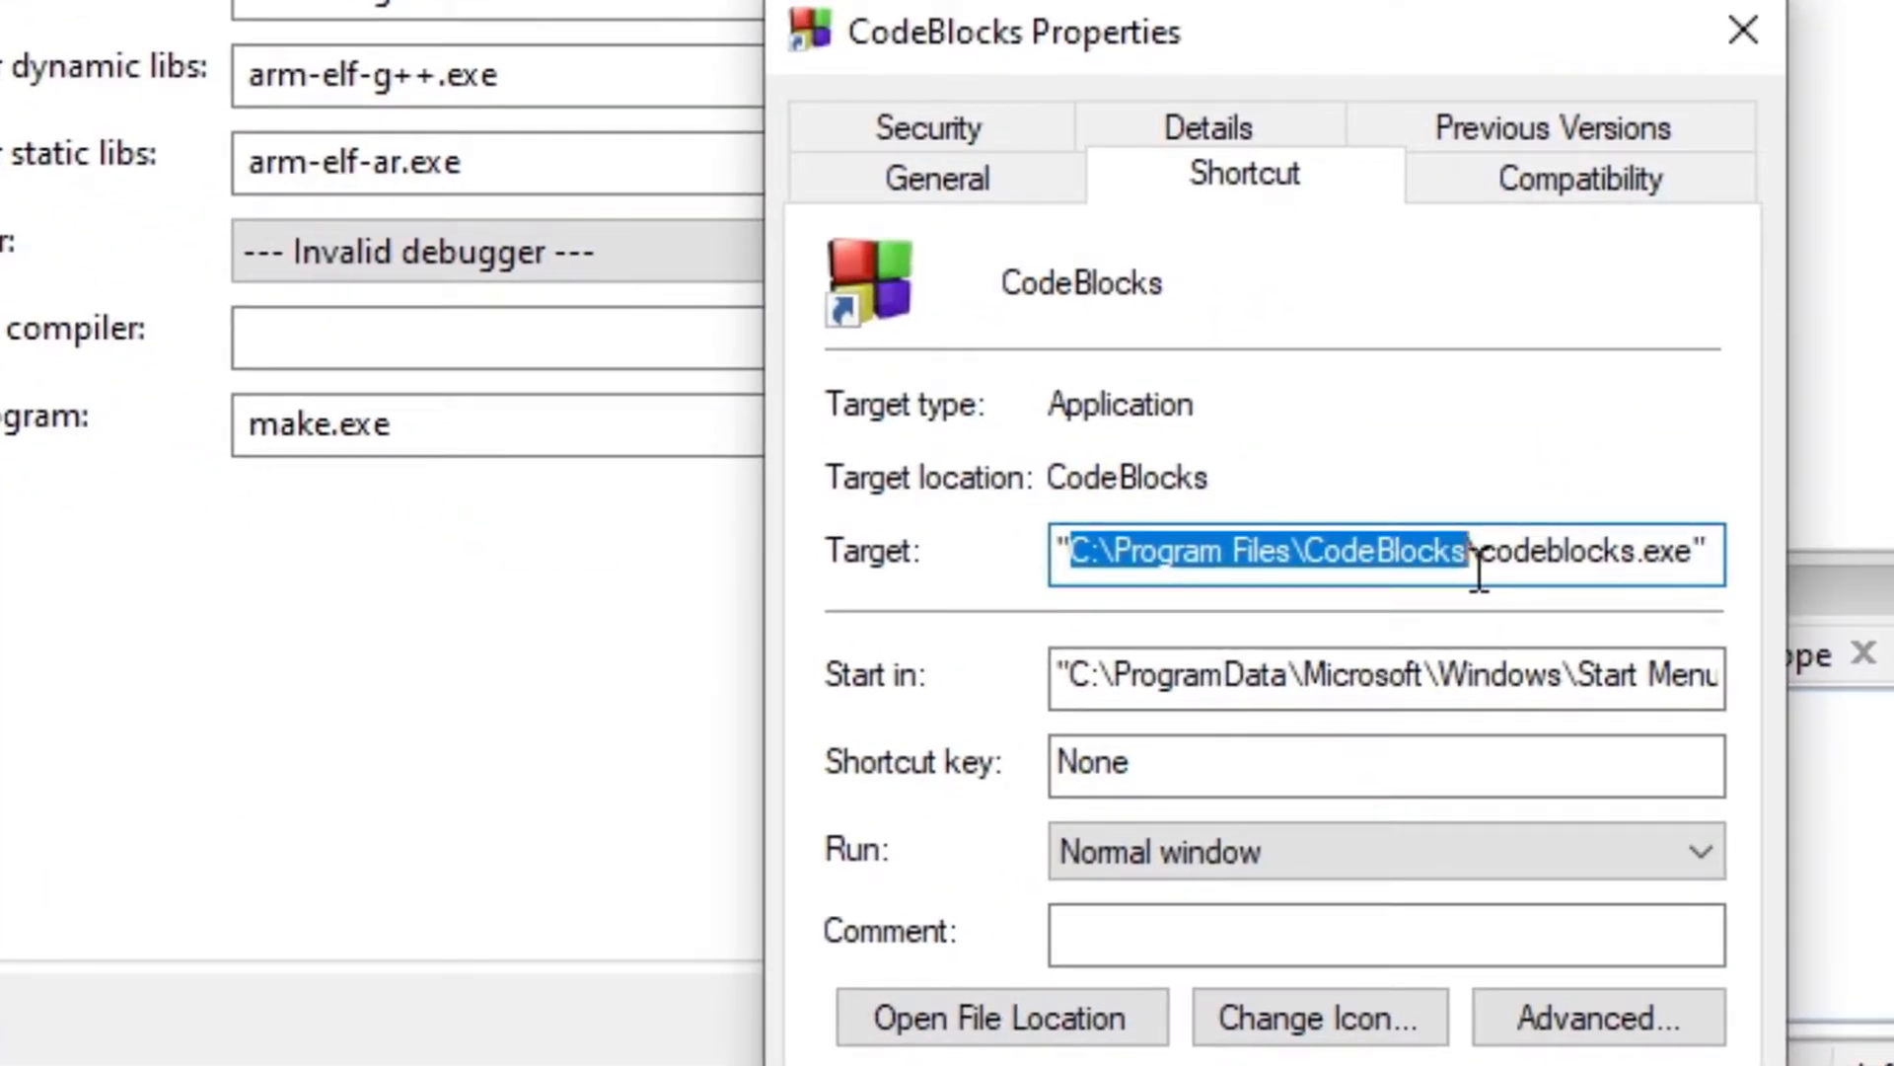
click(1454, 706)
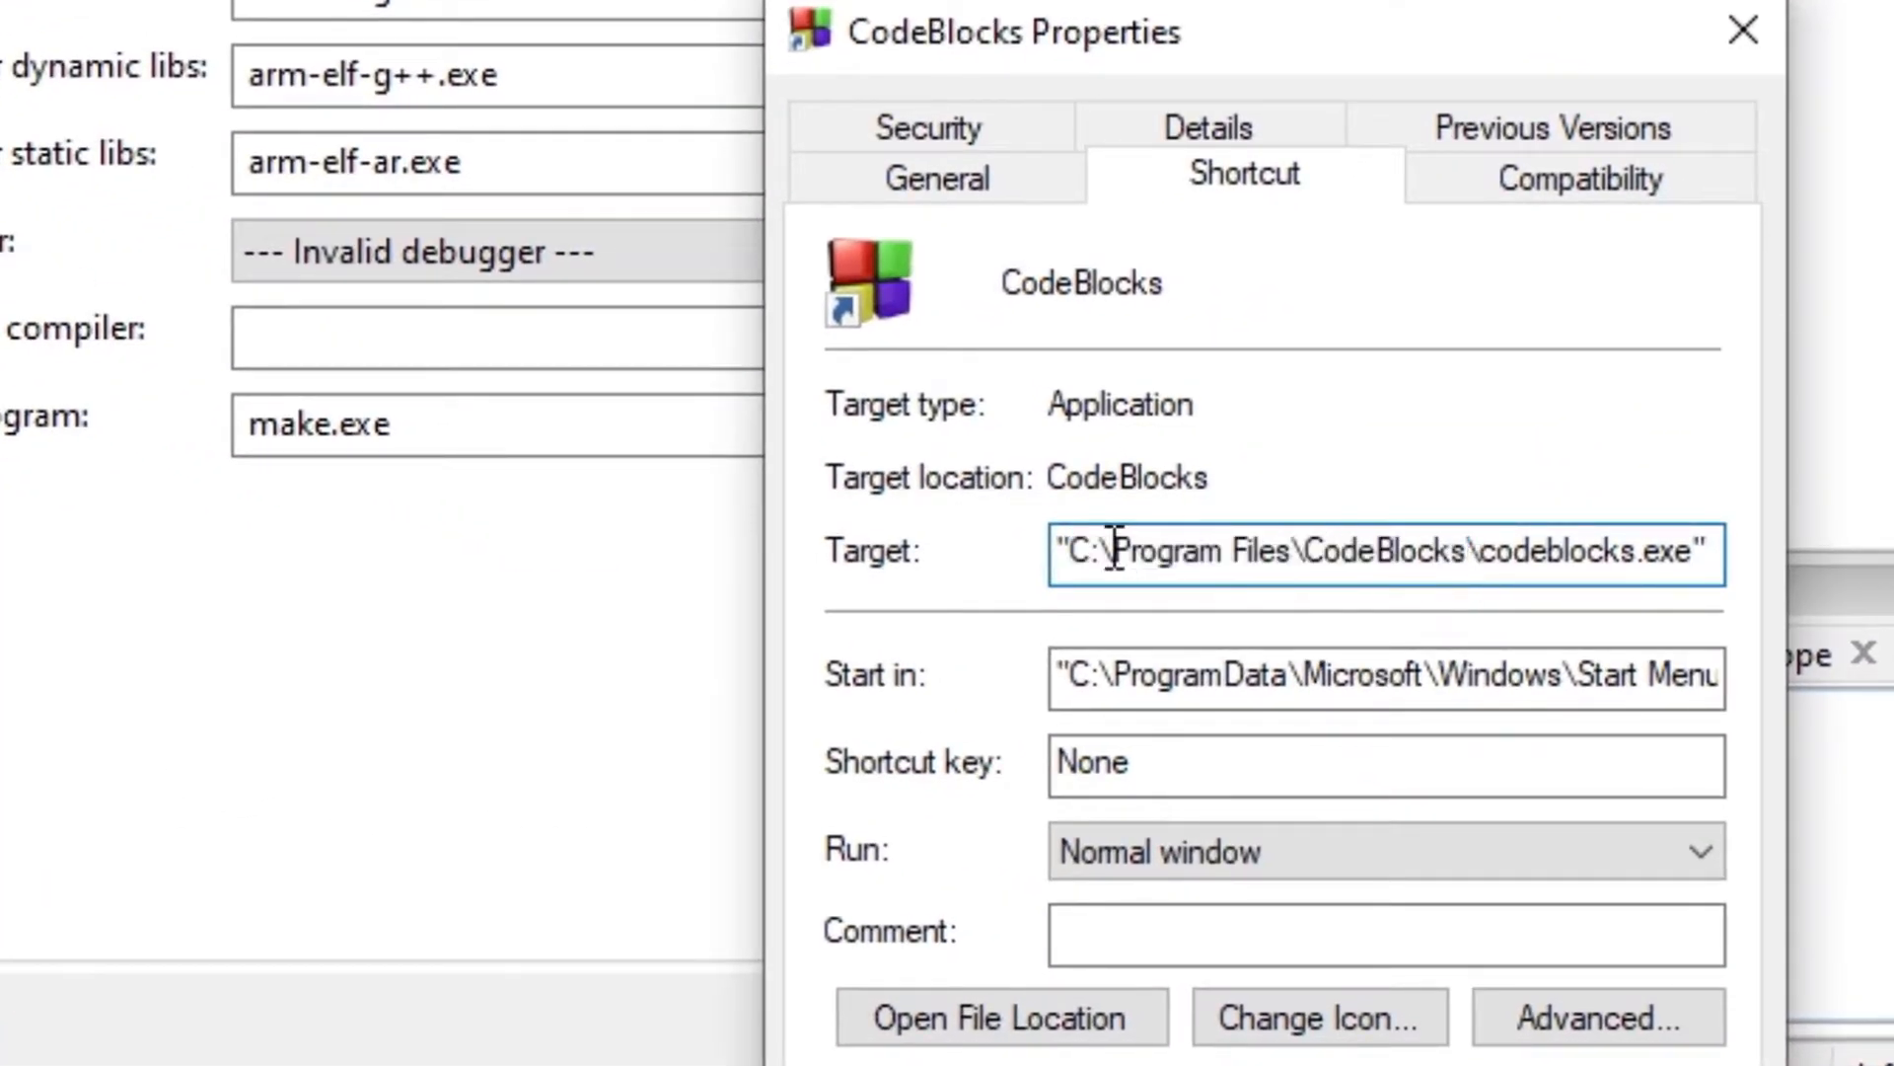
drag(1095, 545, 1470, 570)
key(ctrl+c)
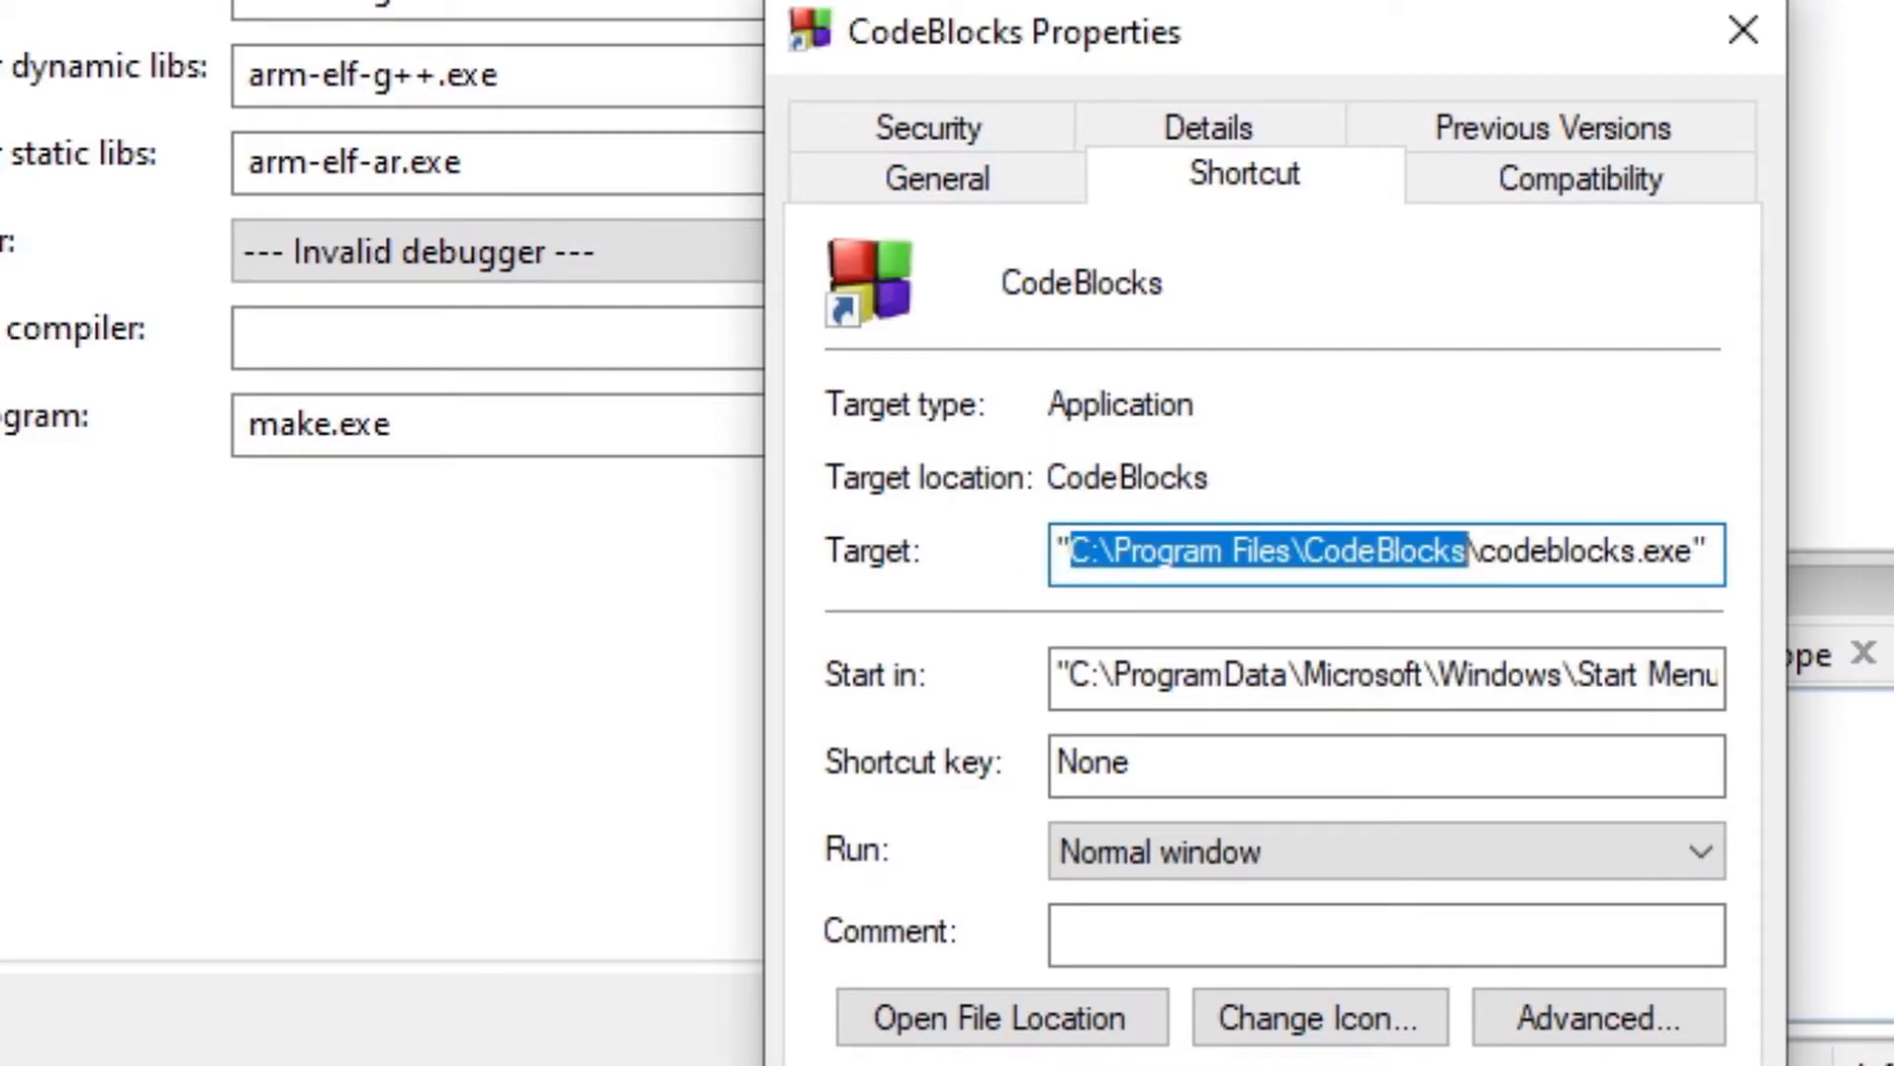
Set the compiler's installation directory to C:\Program Files\CodeBlocks\MinGW.
click(838, 276)
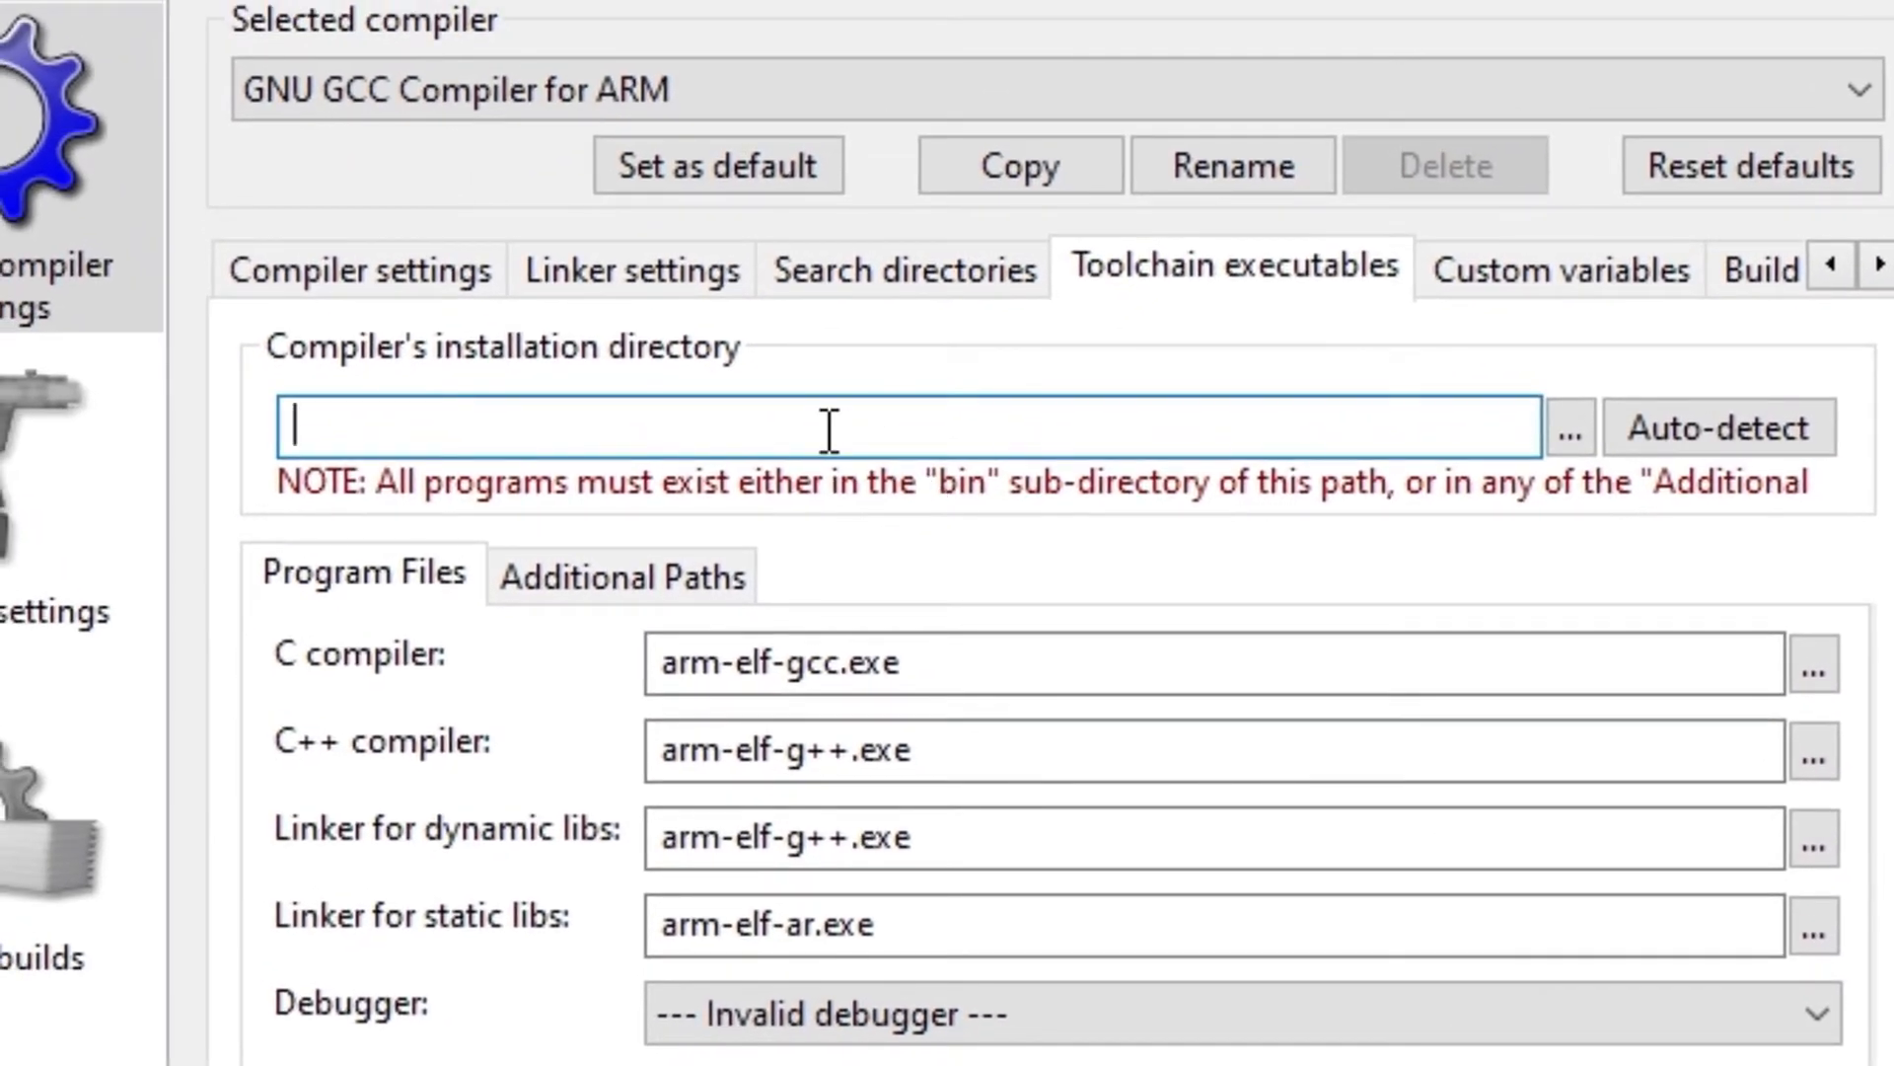
key(ctrl+v)
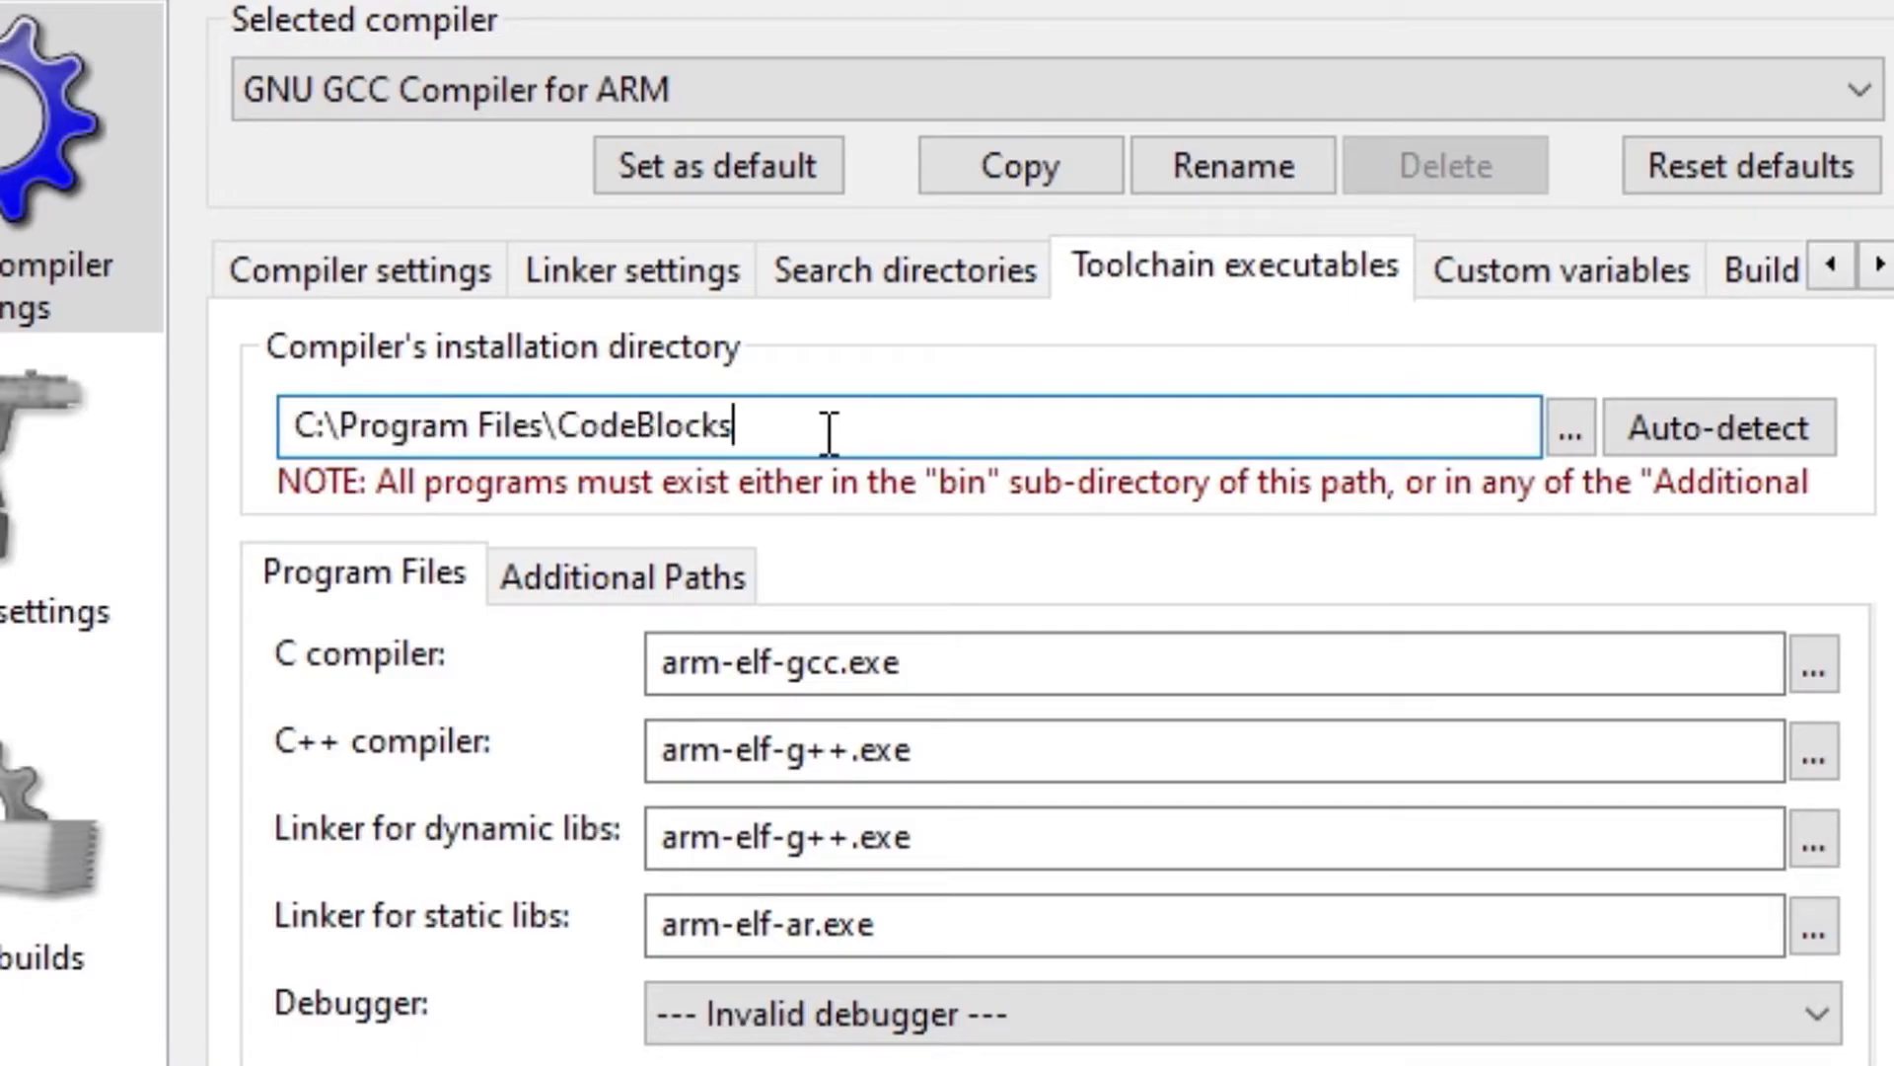
text(\MinGW)
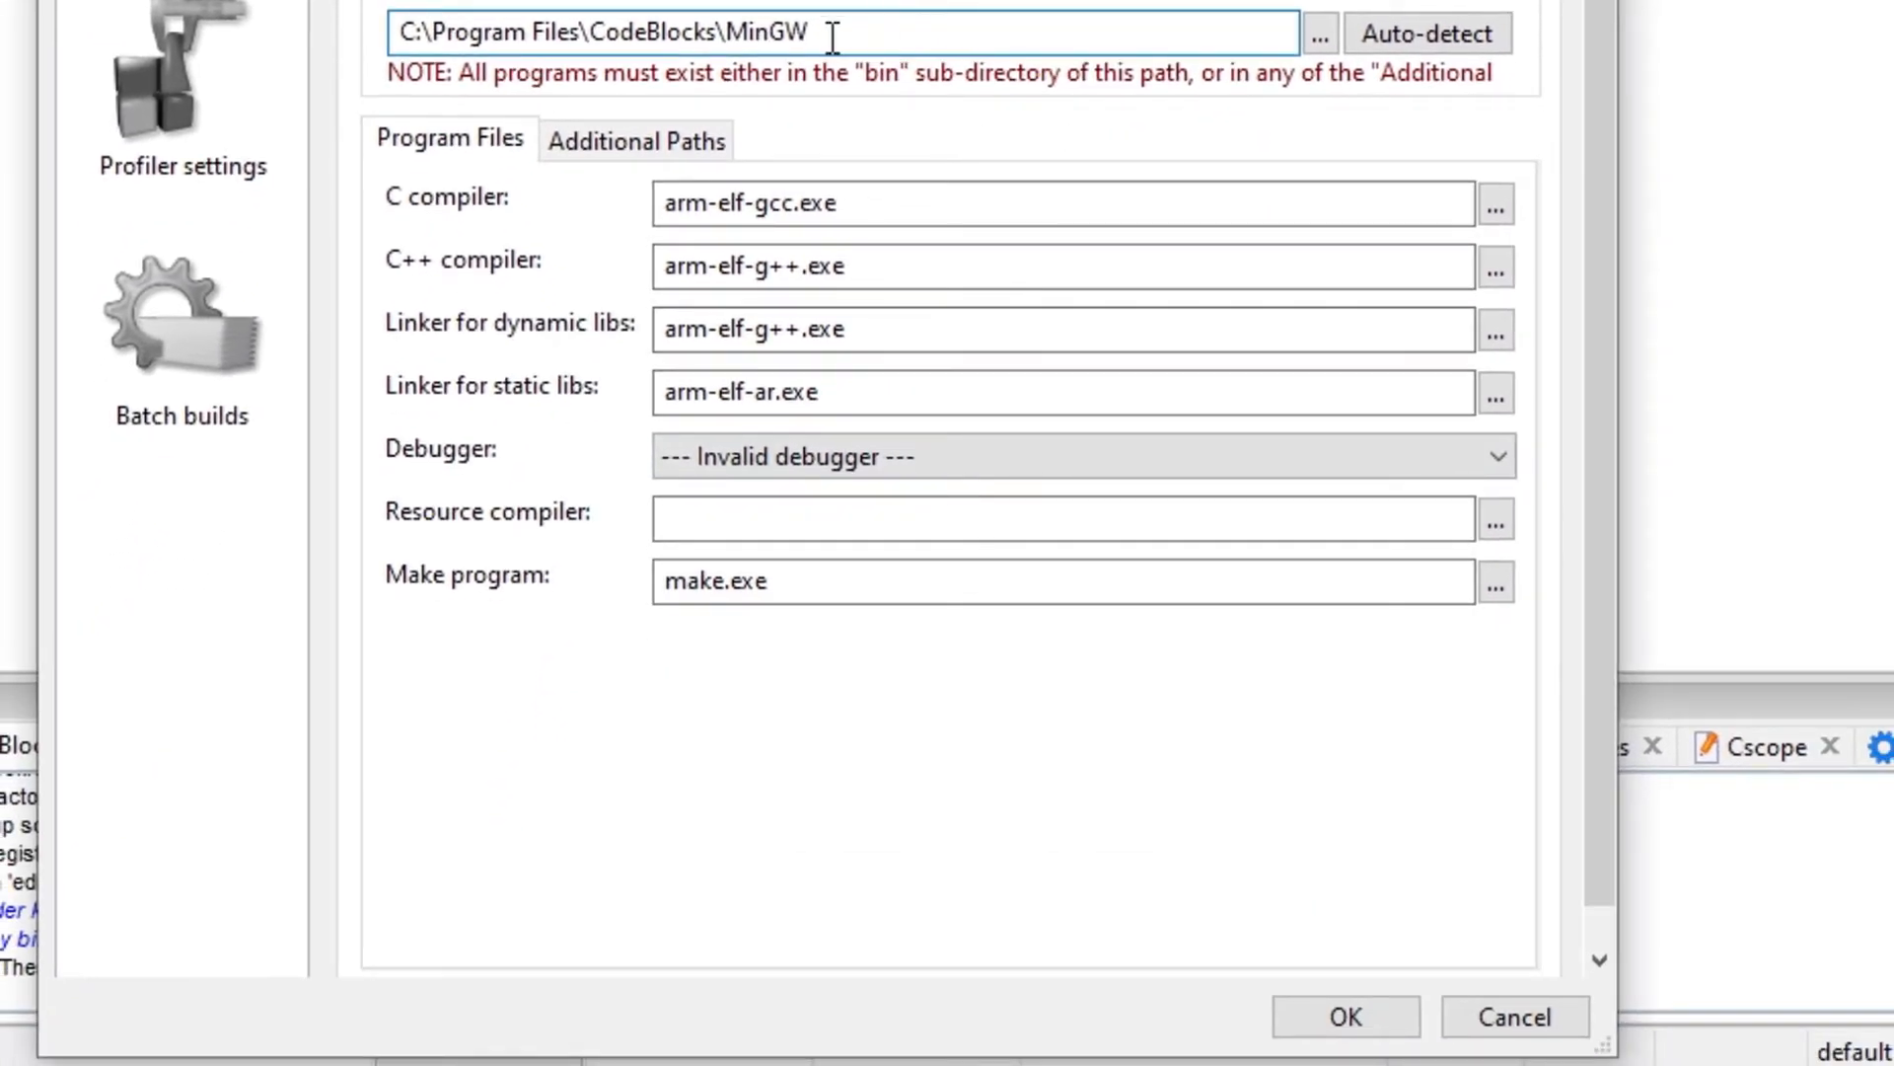
Copy the installation directory path and confirm the compiler settings.
drag(811, 31, 256, 59)
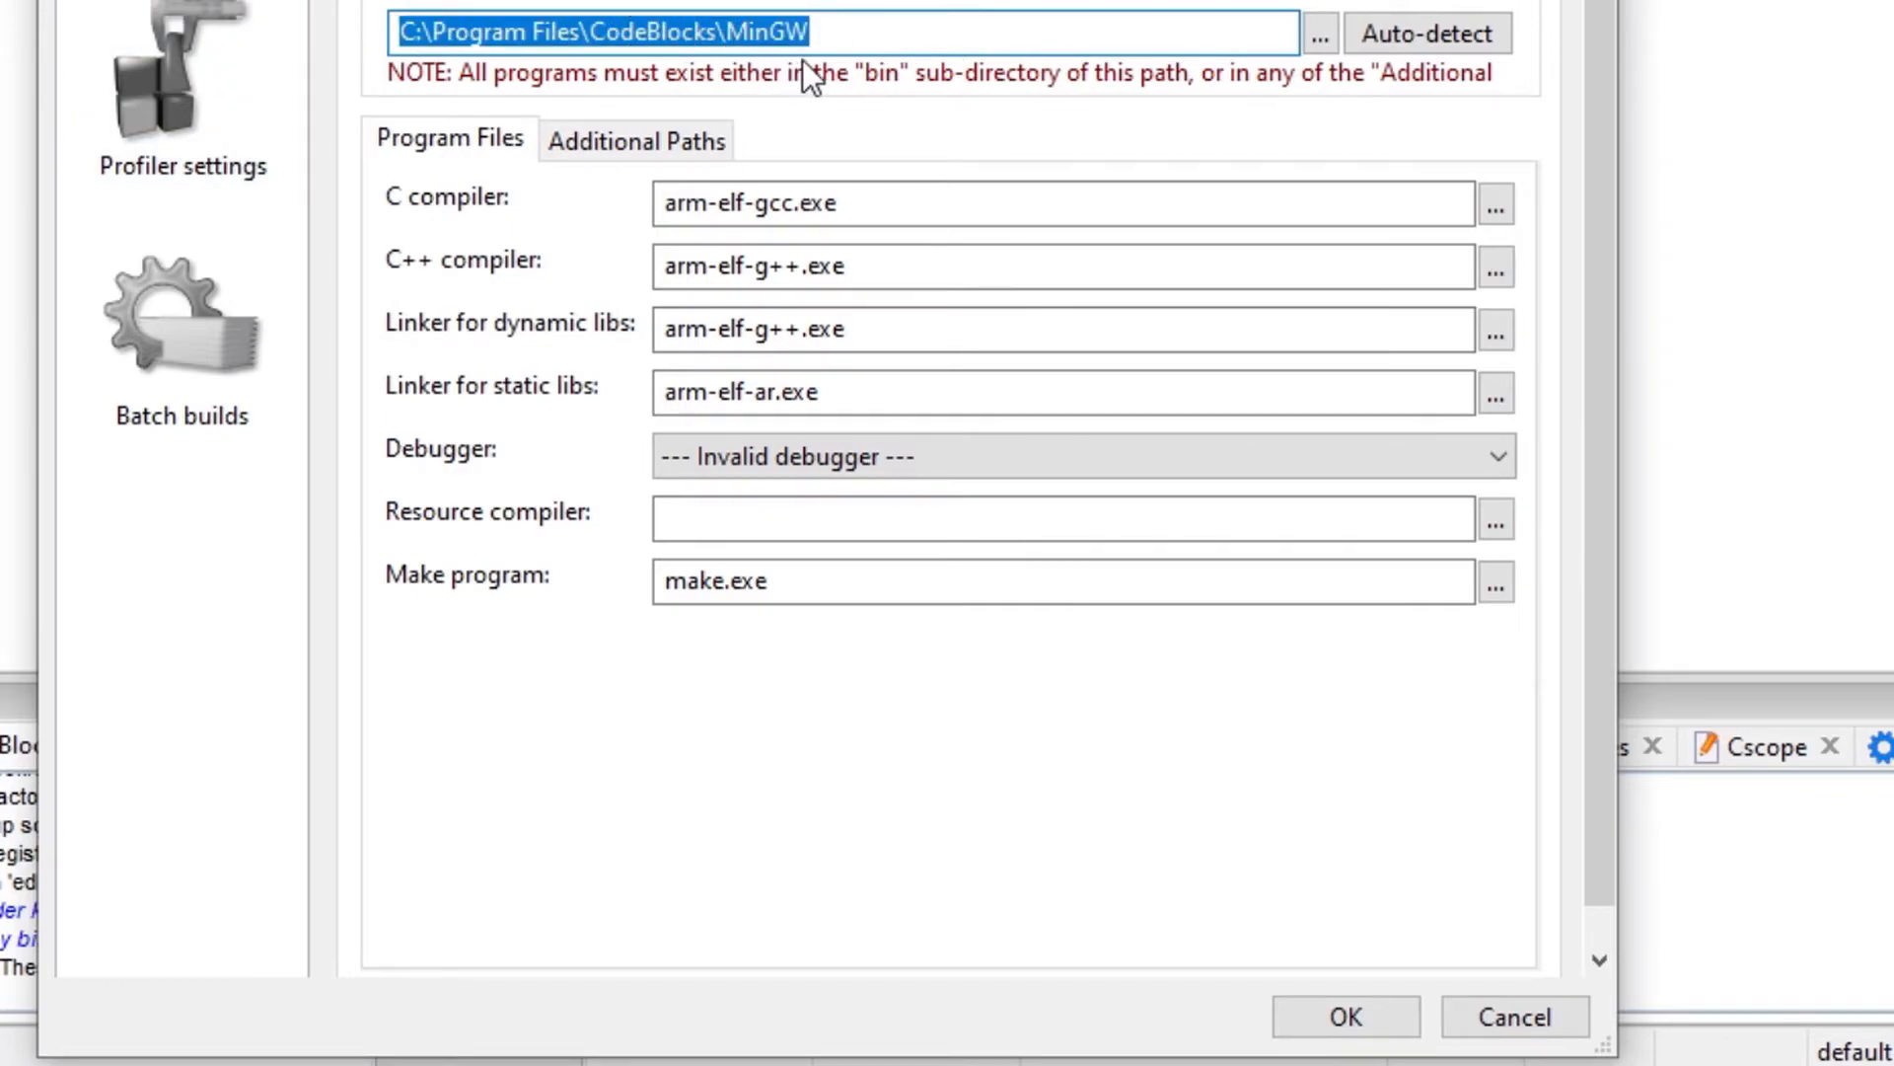
click(1356, 1021)
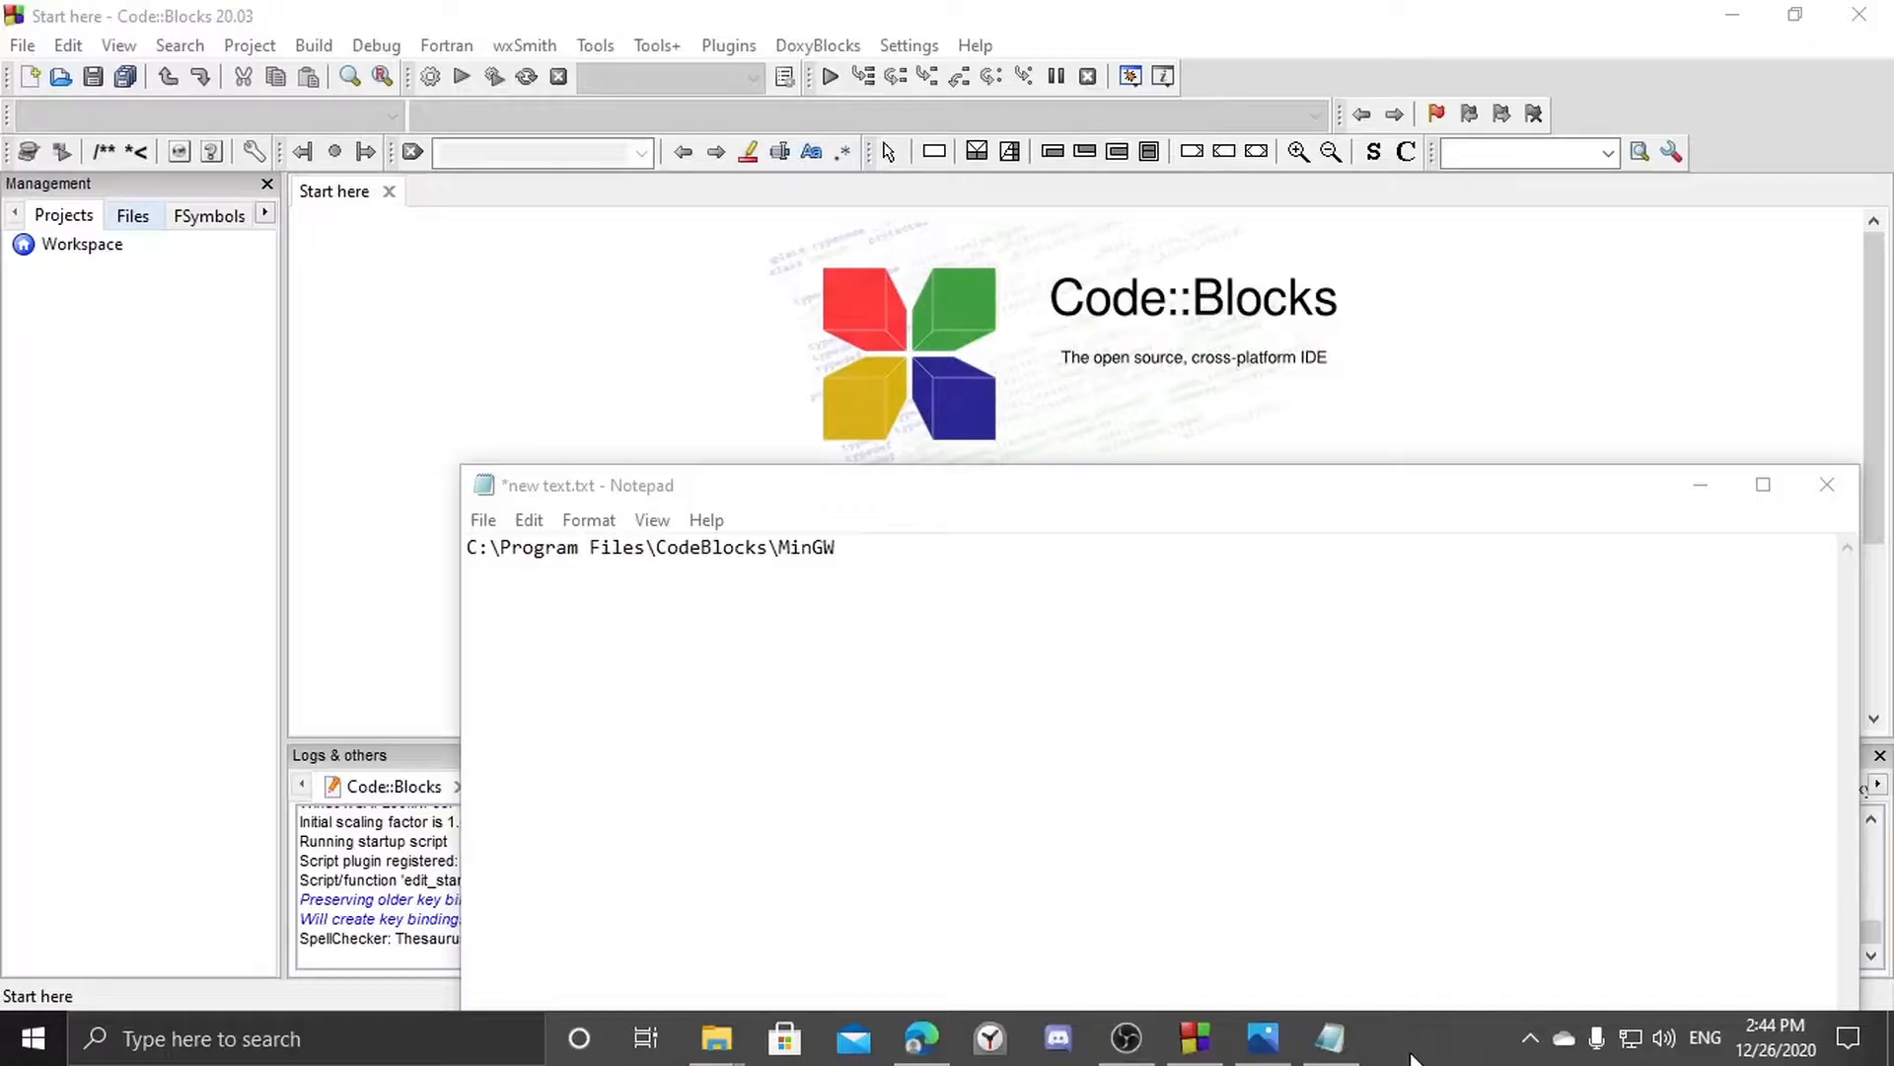
Extend the pasted path in Notepad to C:\Program Files\CodeBlocks\MinGW\gdb.exe and copy it.
drag(896, 557, 399, 548)
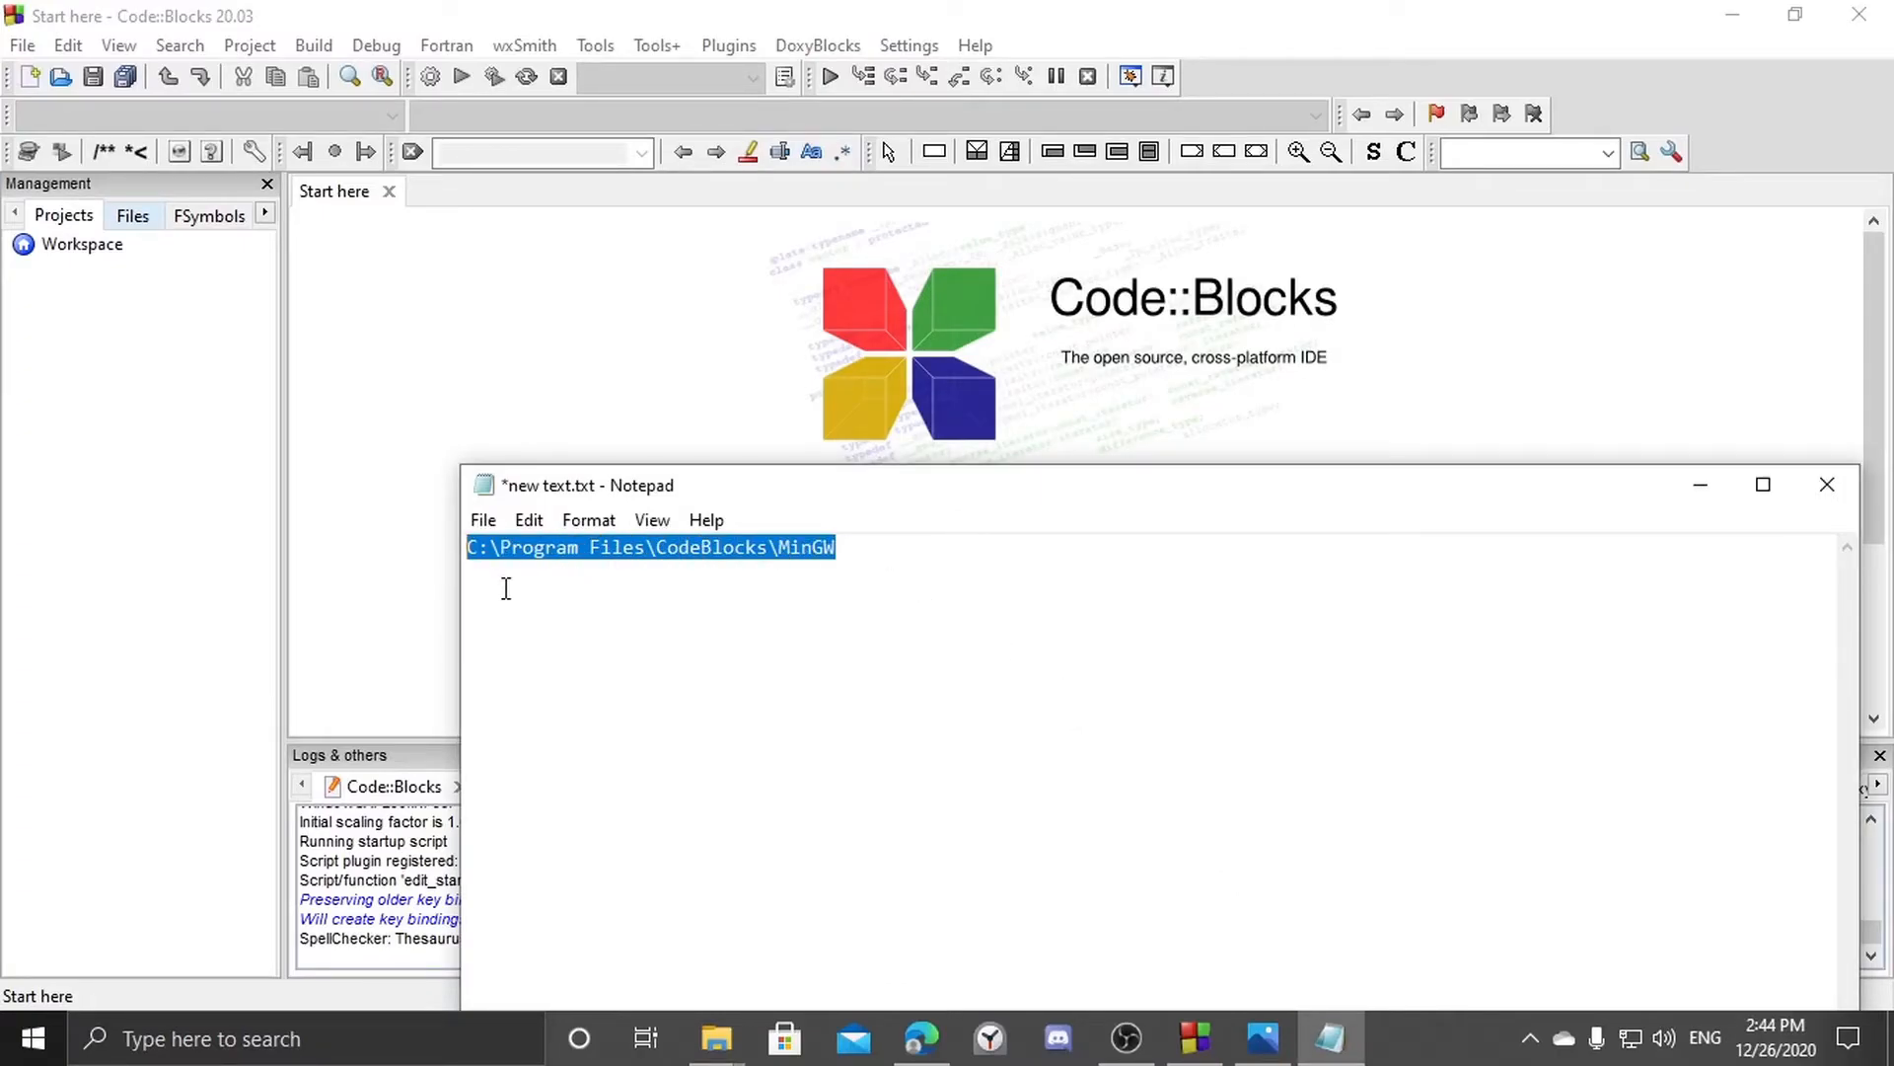
drag(875, 553, 368, 571)
click(875, 548)
text(\)
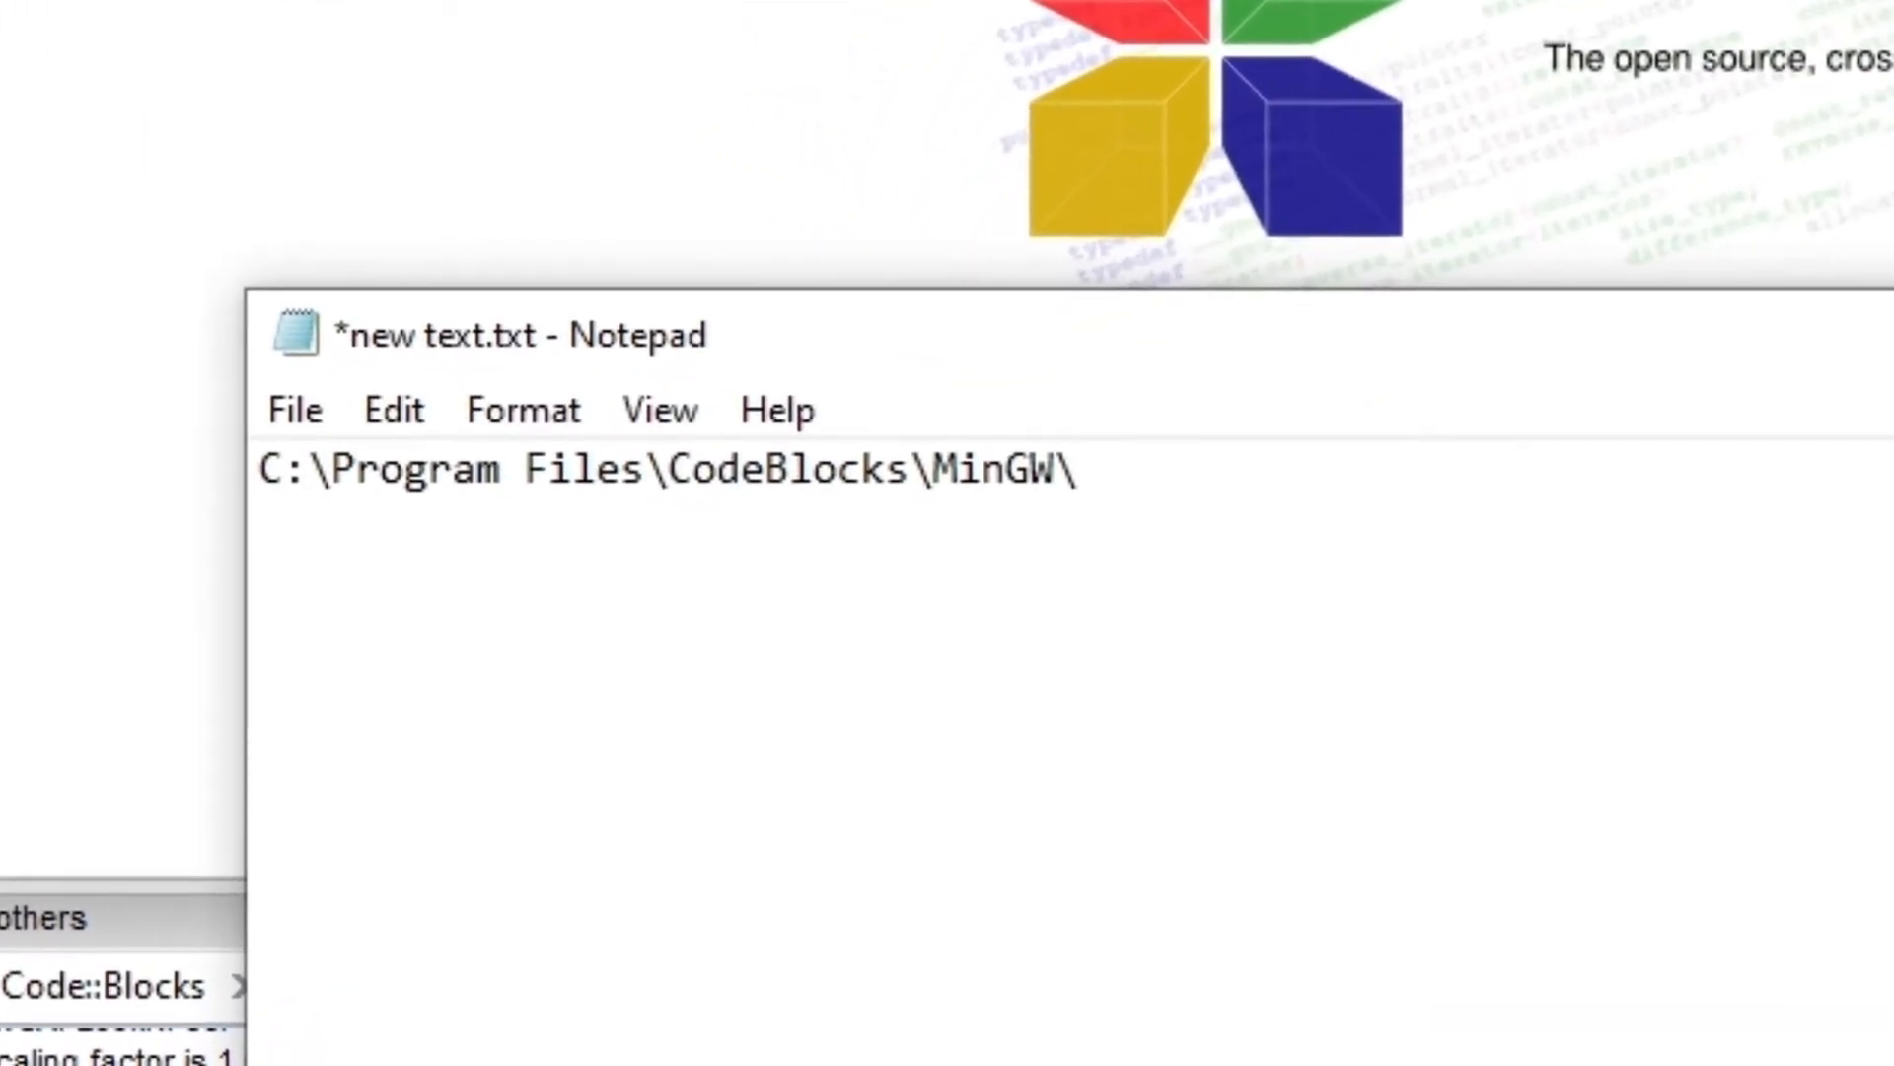
text(gdb.exe)
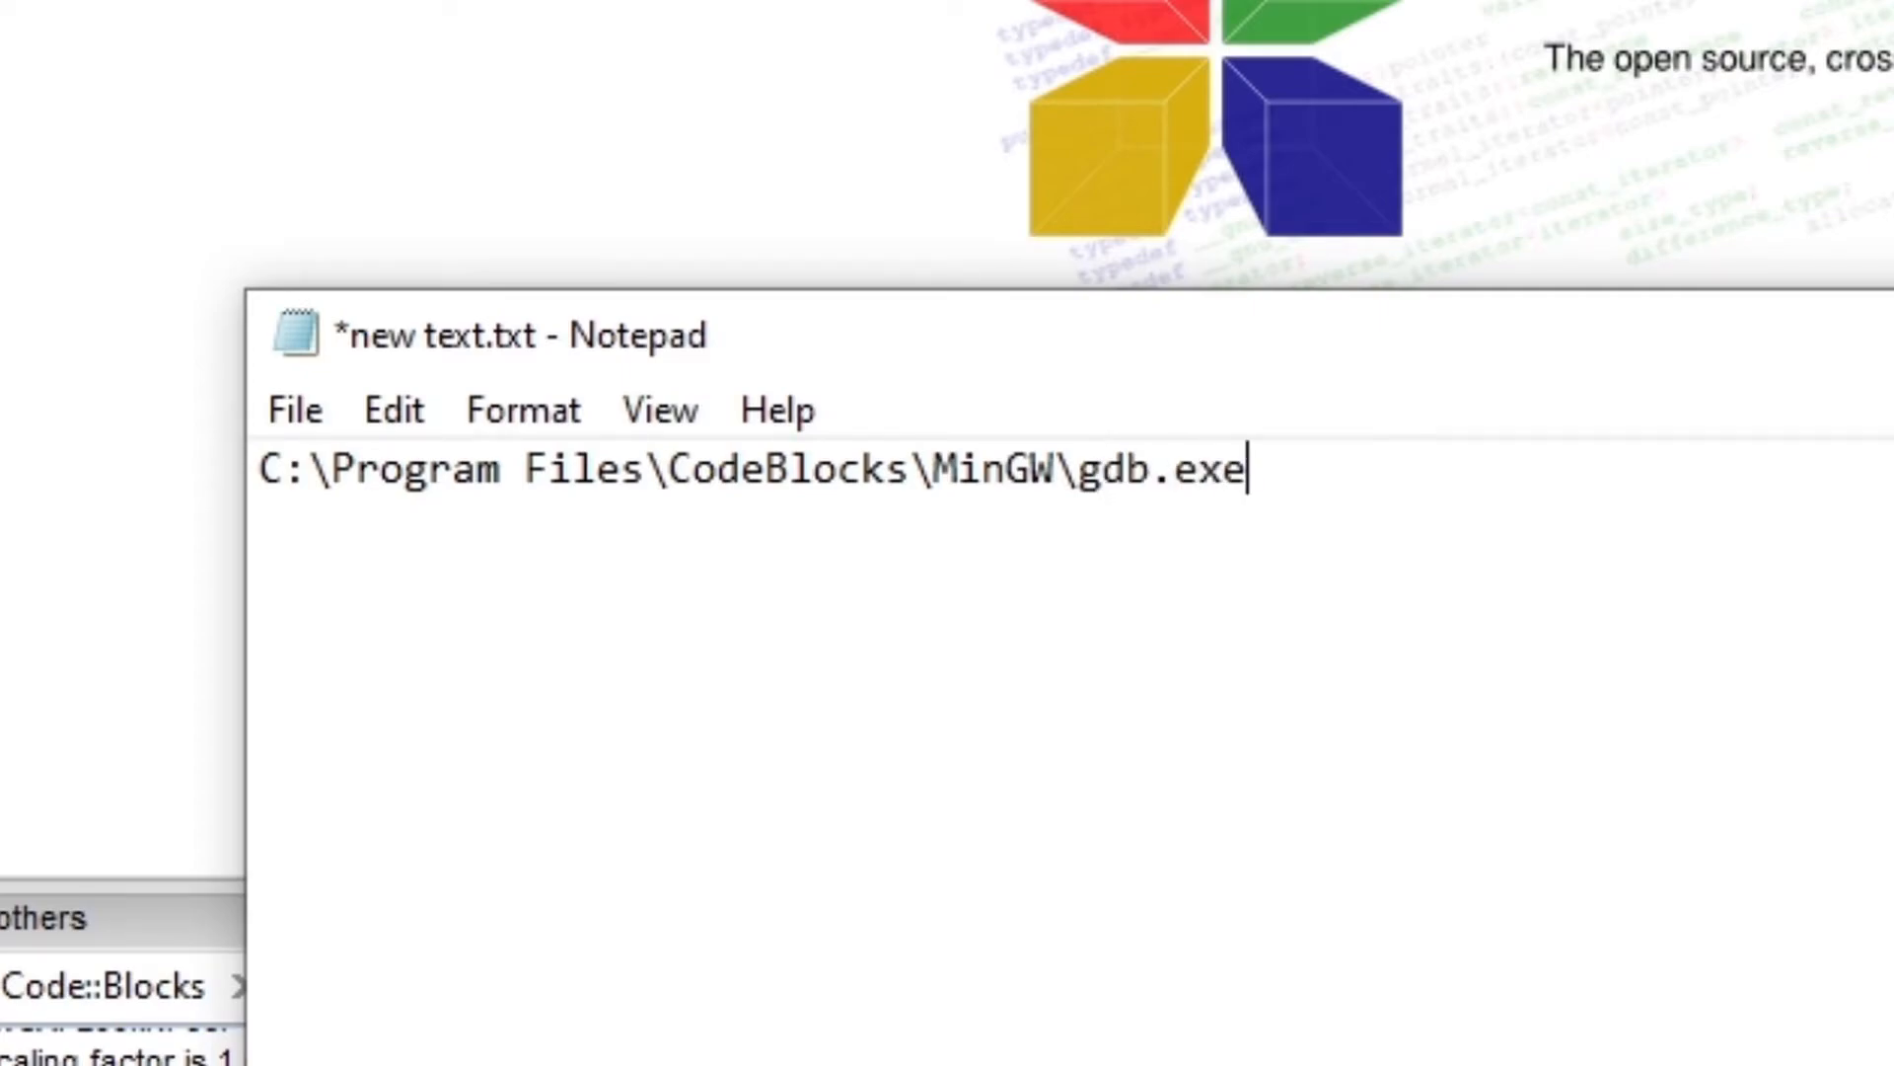
drag(1424, 436, 161, 567)
drag(267, 470, 1573, 453)
key(ctrl+c)
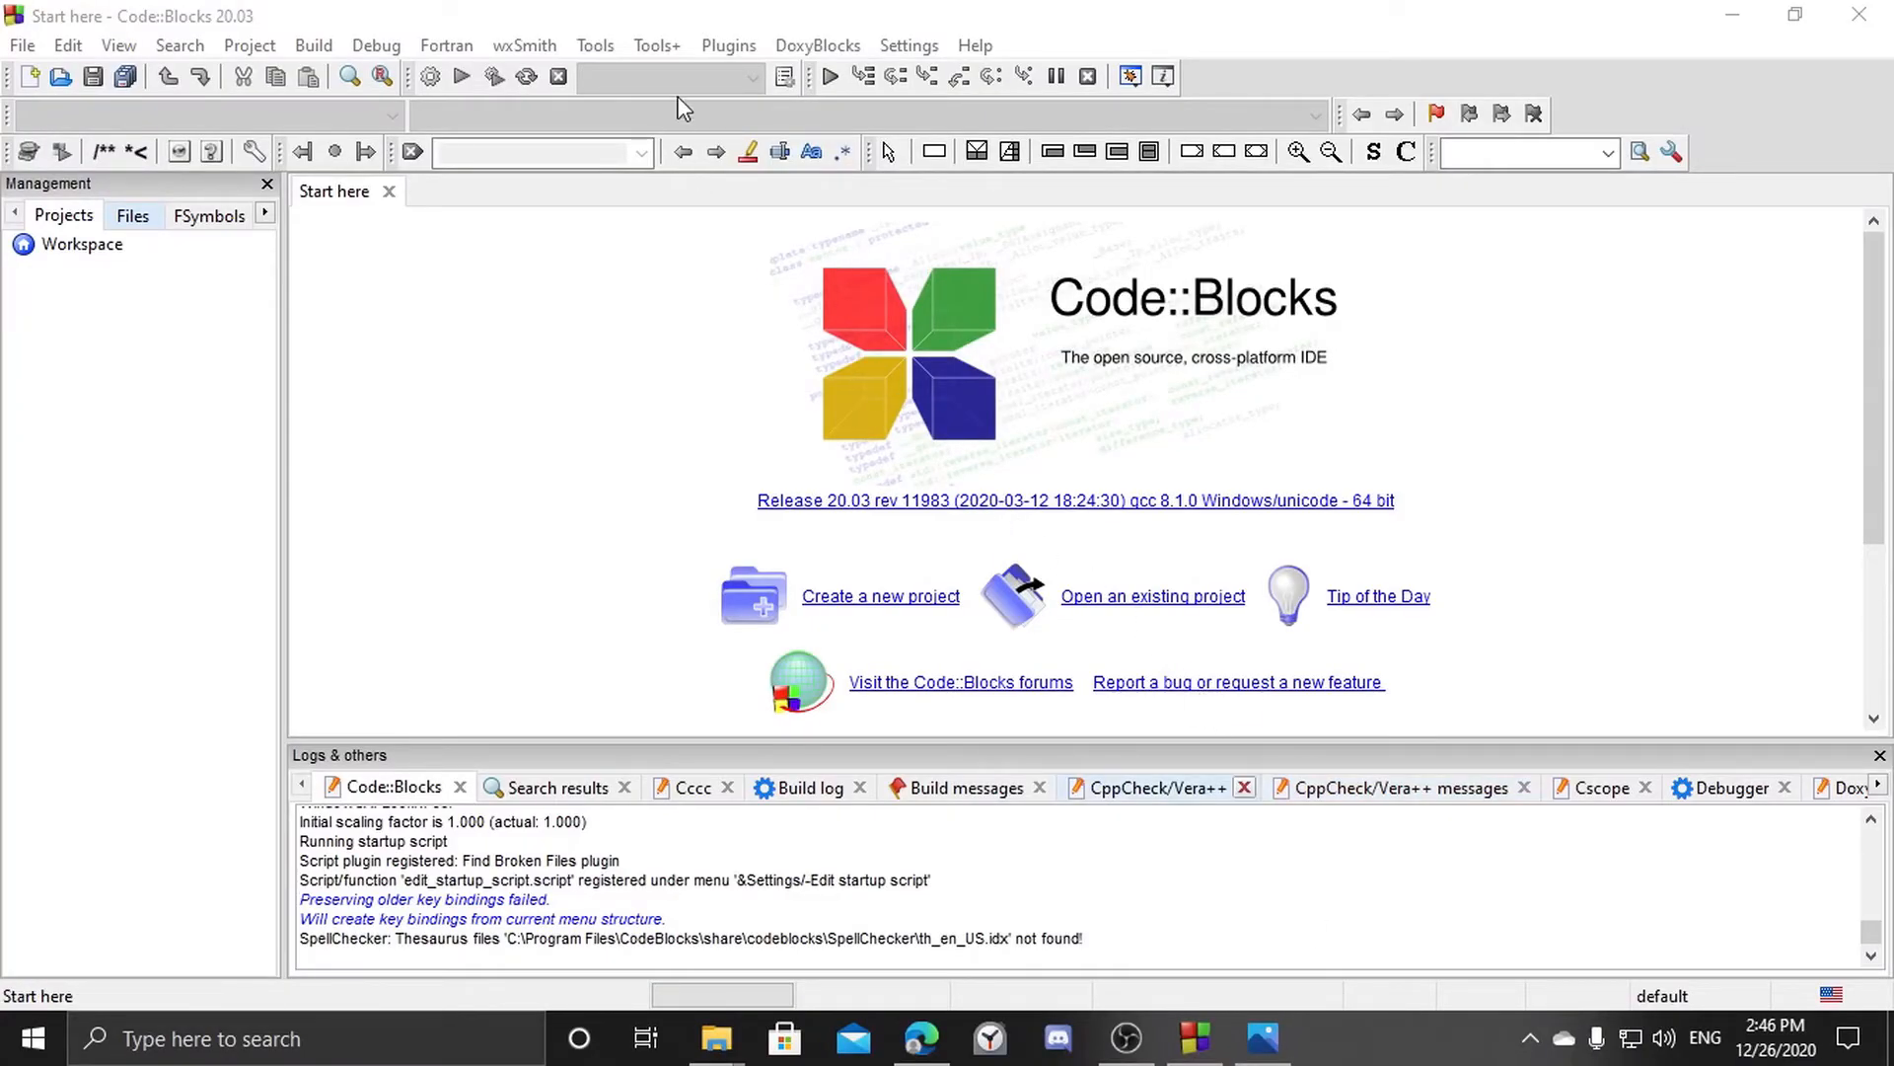
Set the Default GDB/CDB debugger's executable path to C:\Program Files\CodeBlocks\MinGW\gdb.exe and confirm the debugger settings.
click(909, 45)
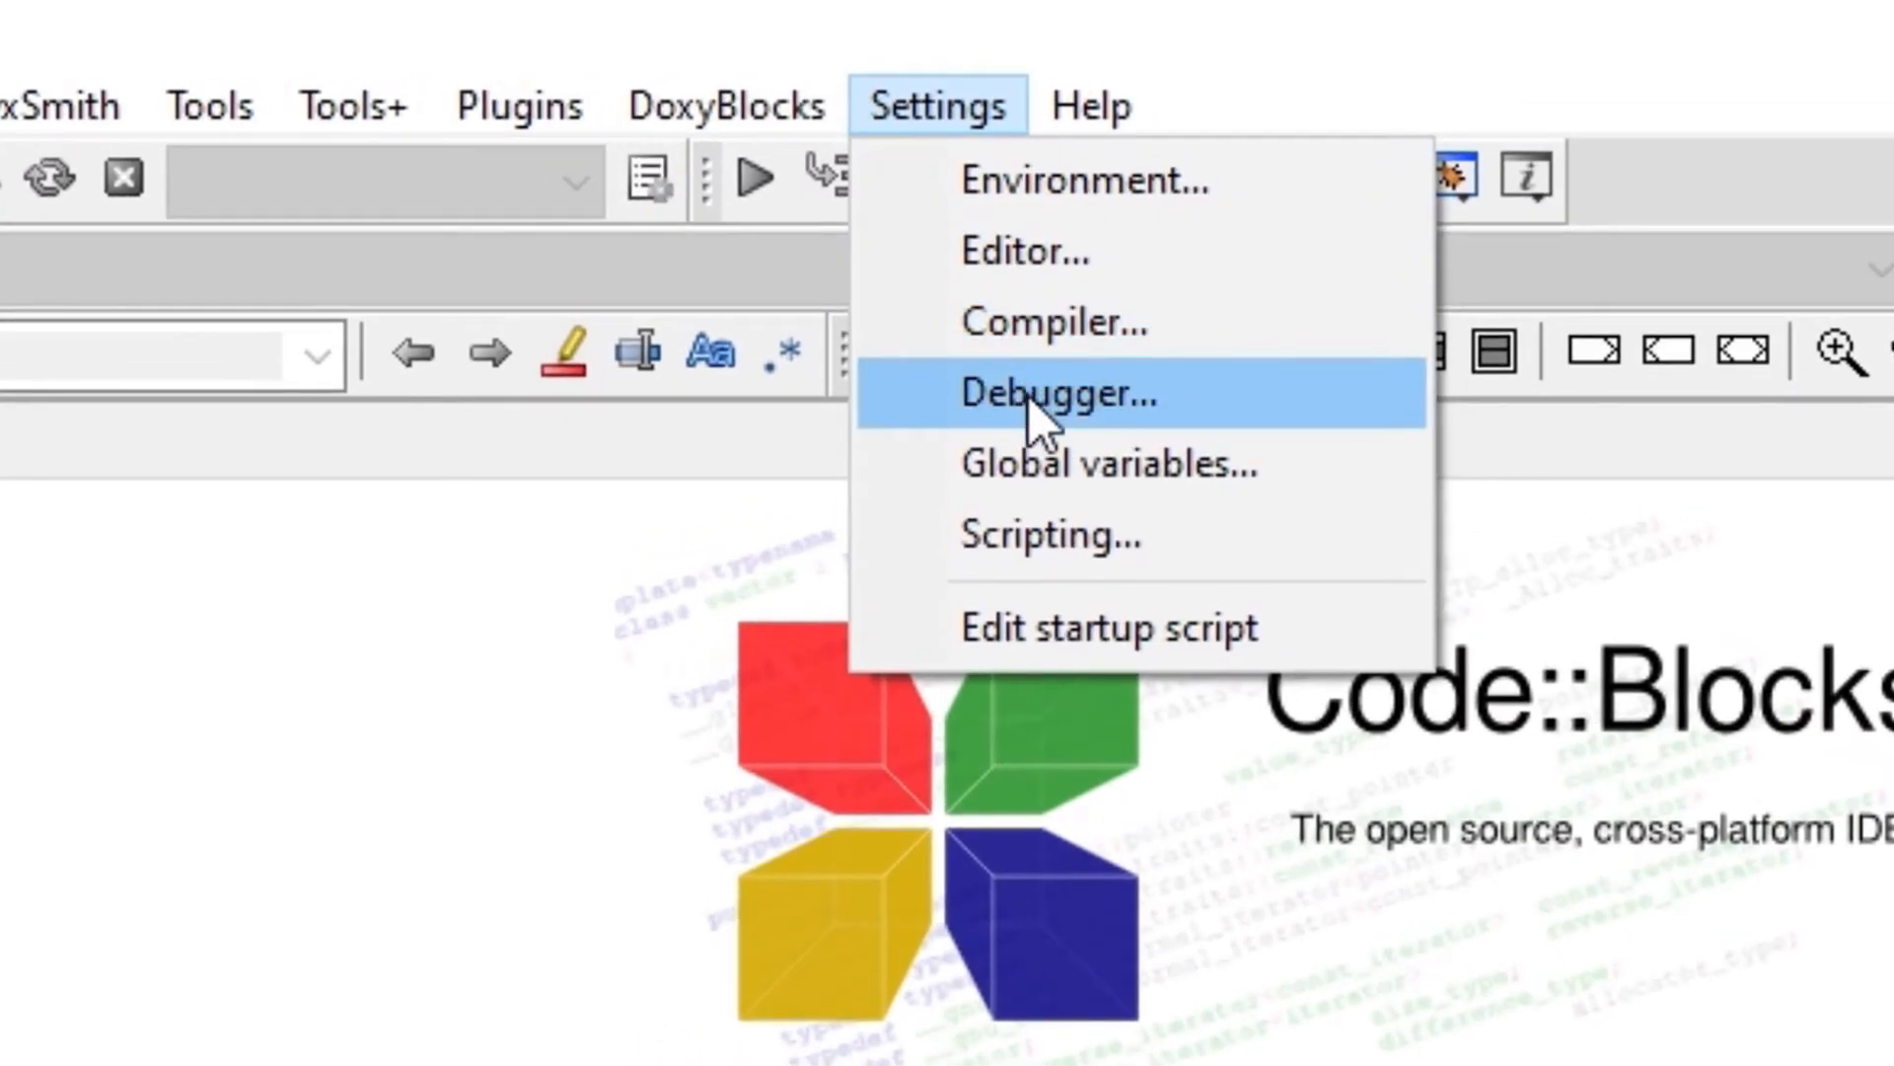
click(1035, 407)
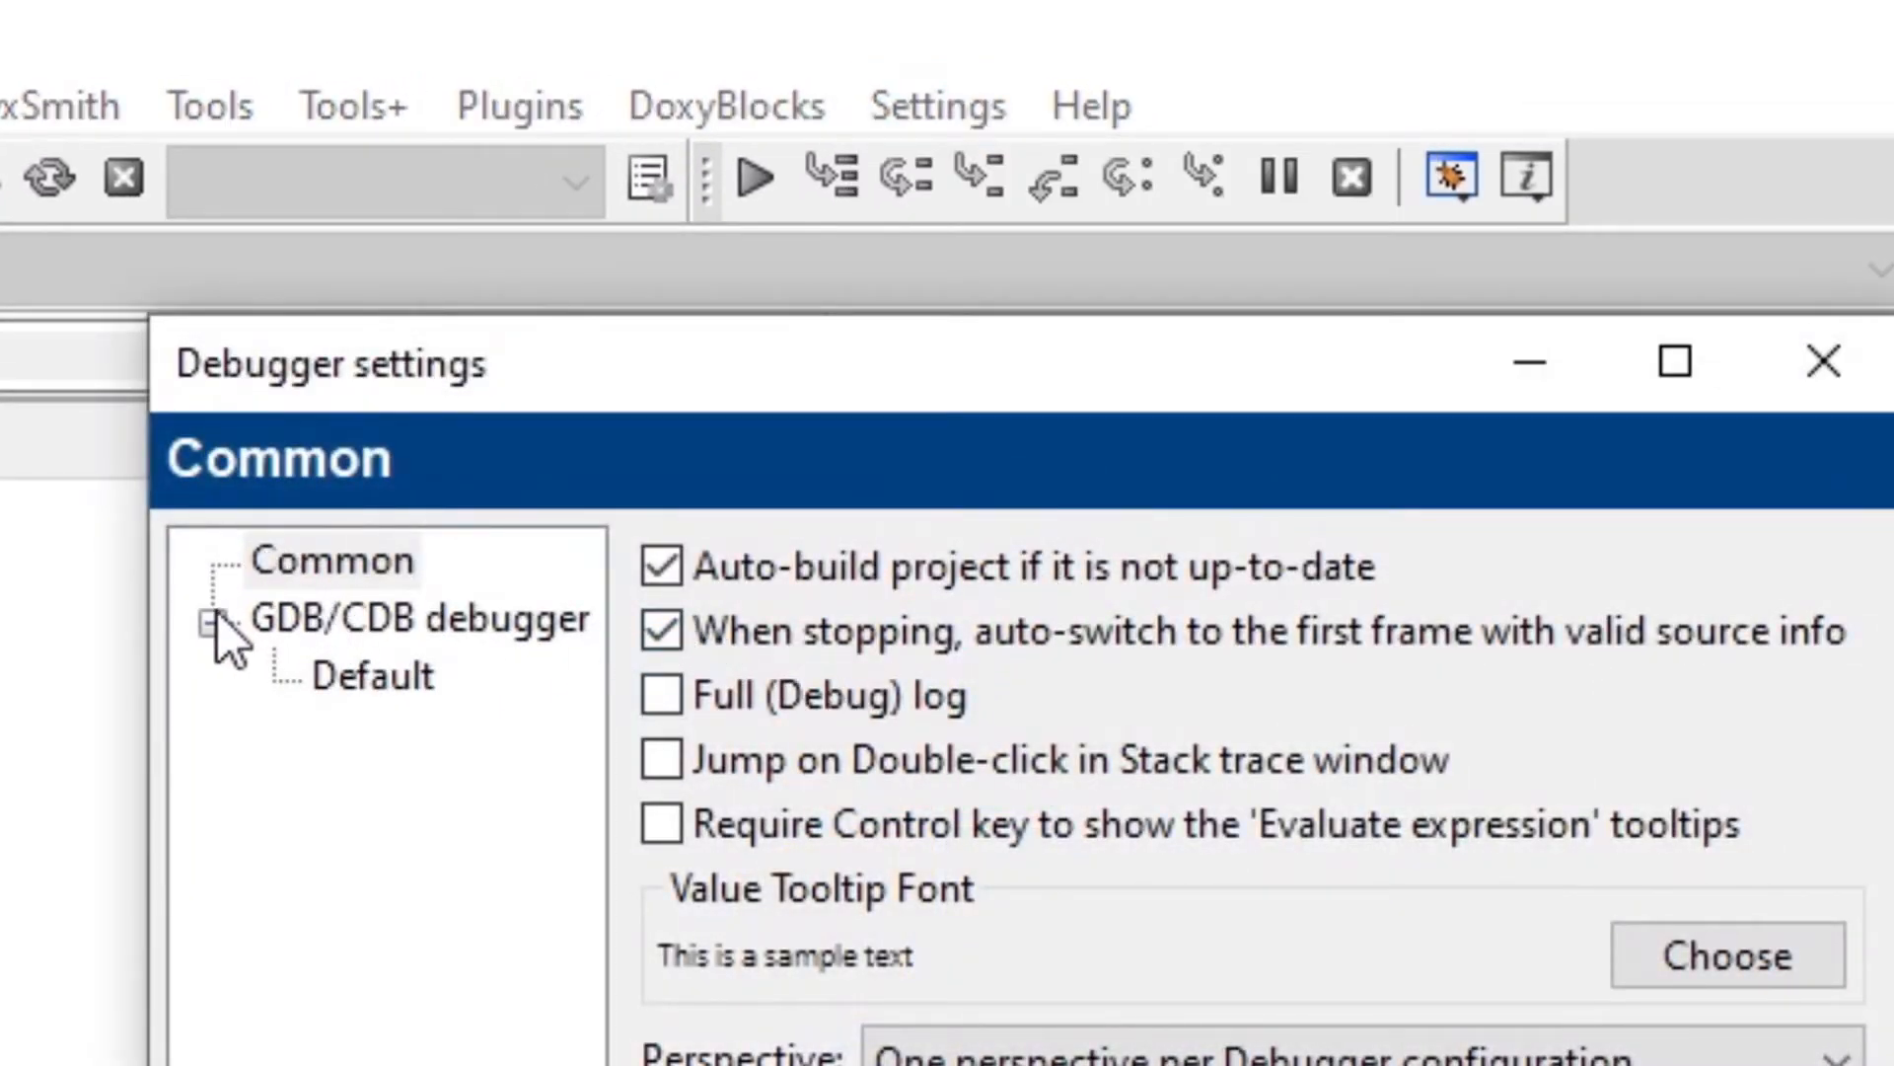
click(331, 631)
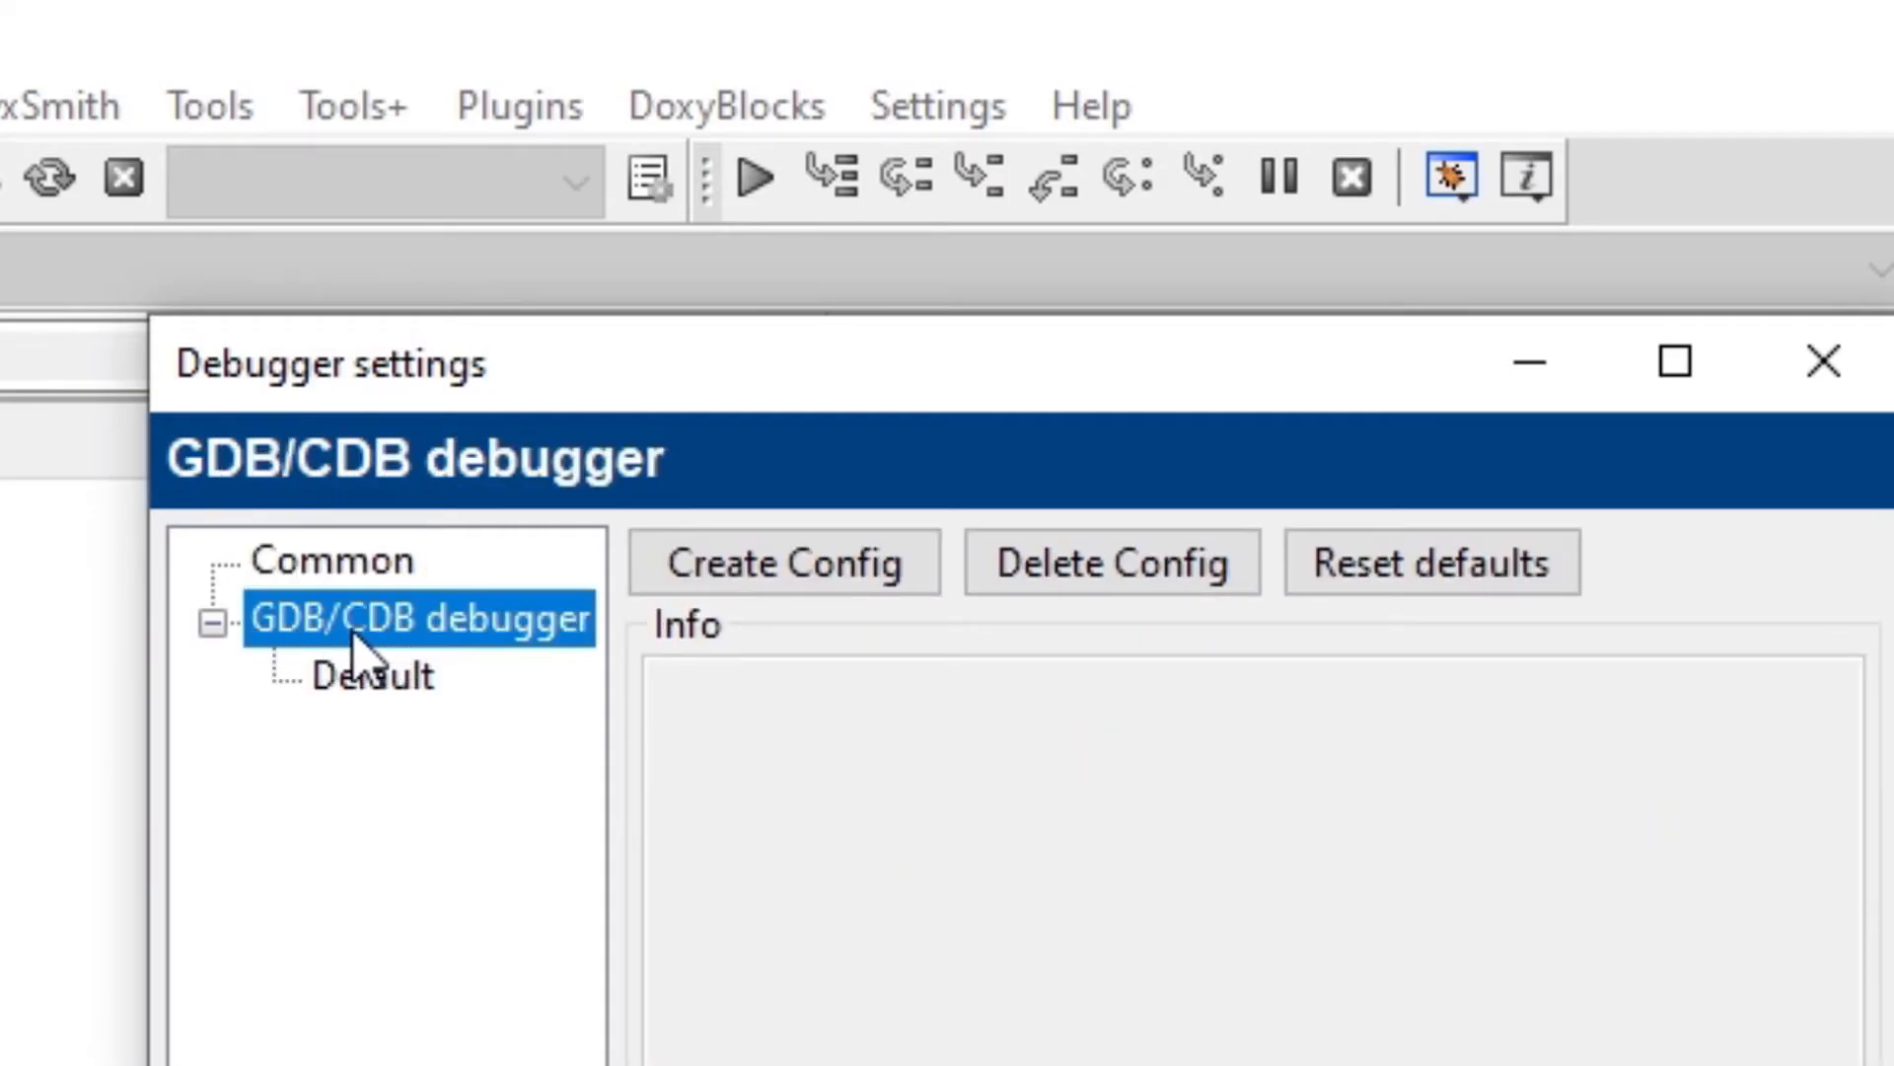
click(402, 681)
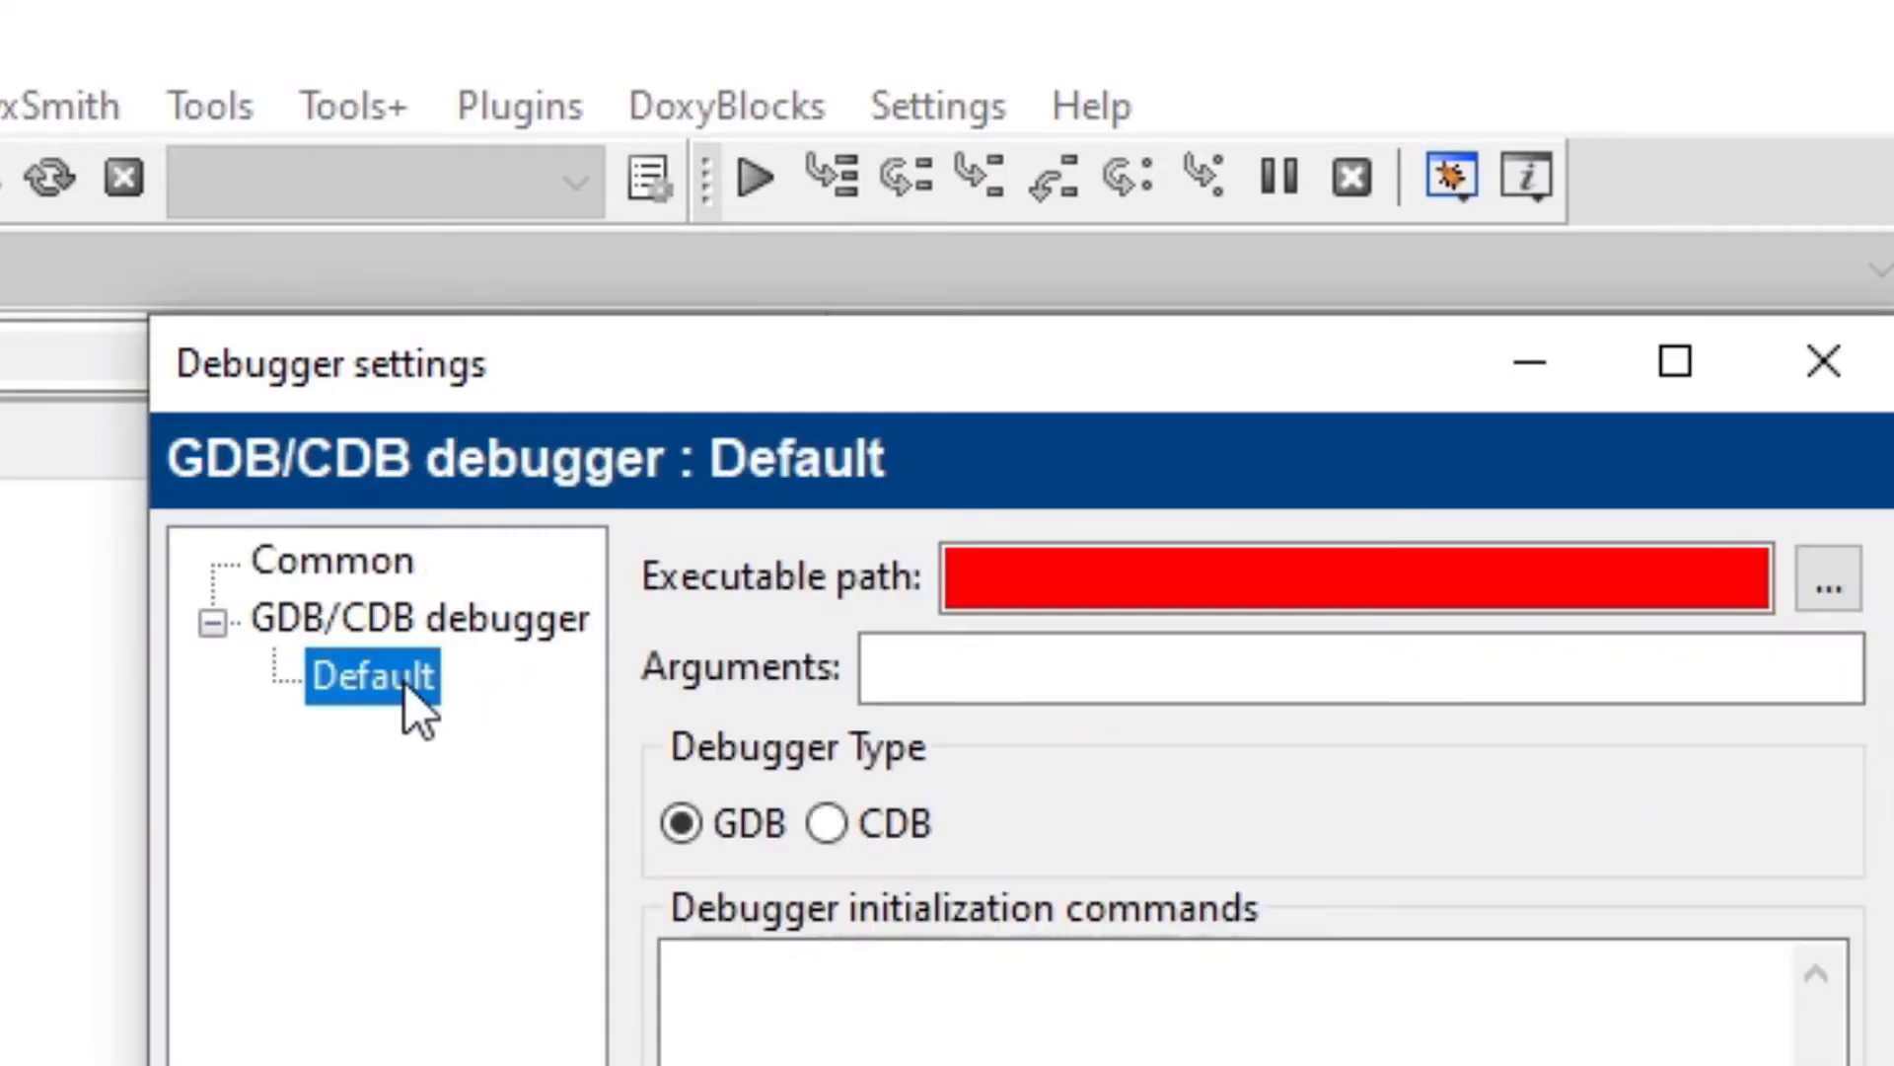
click(986, 579)
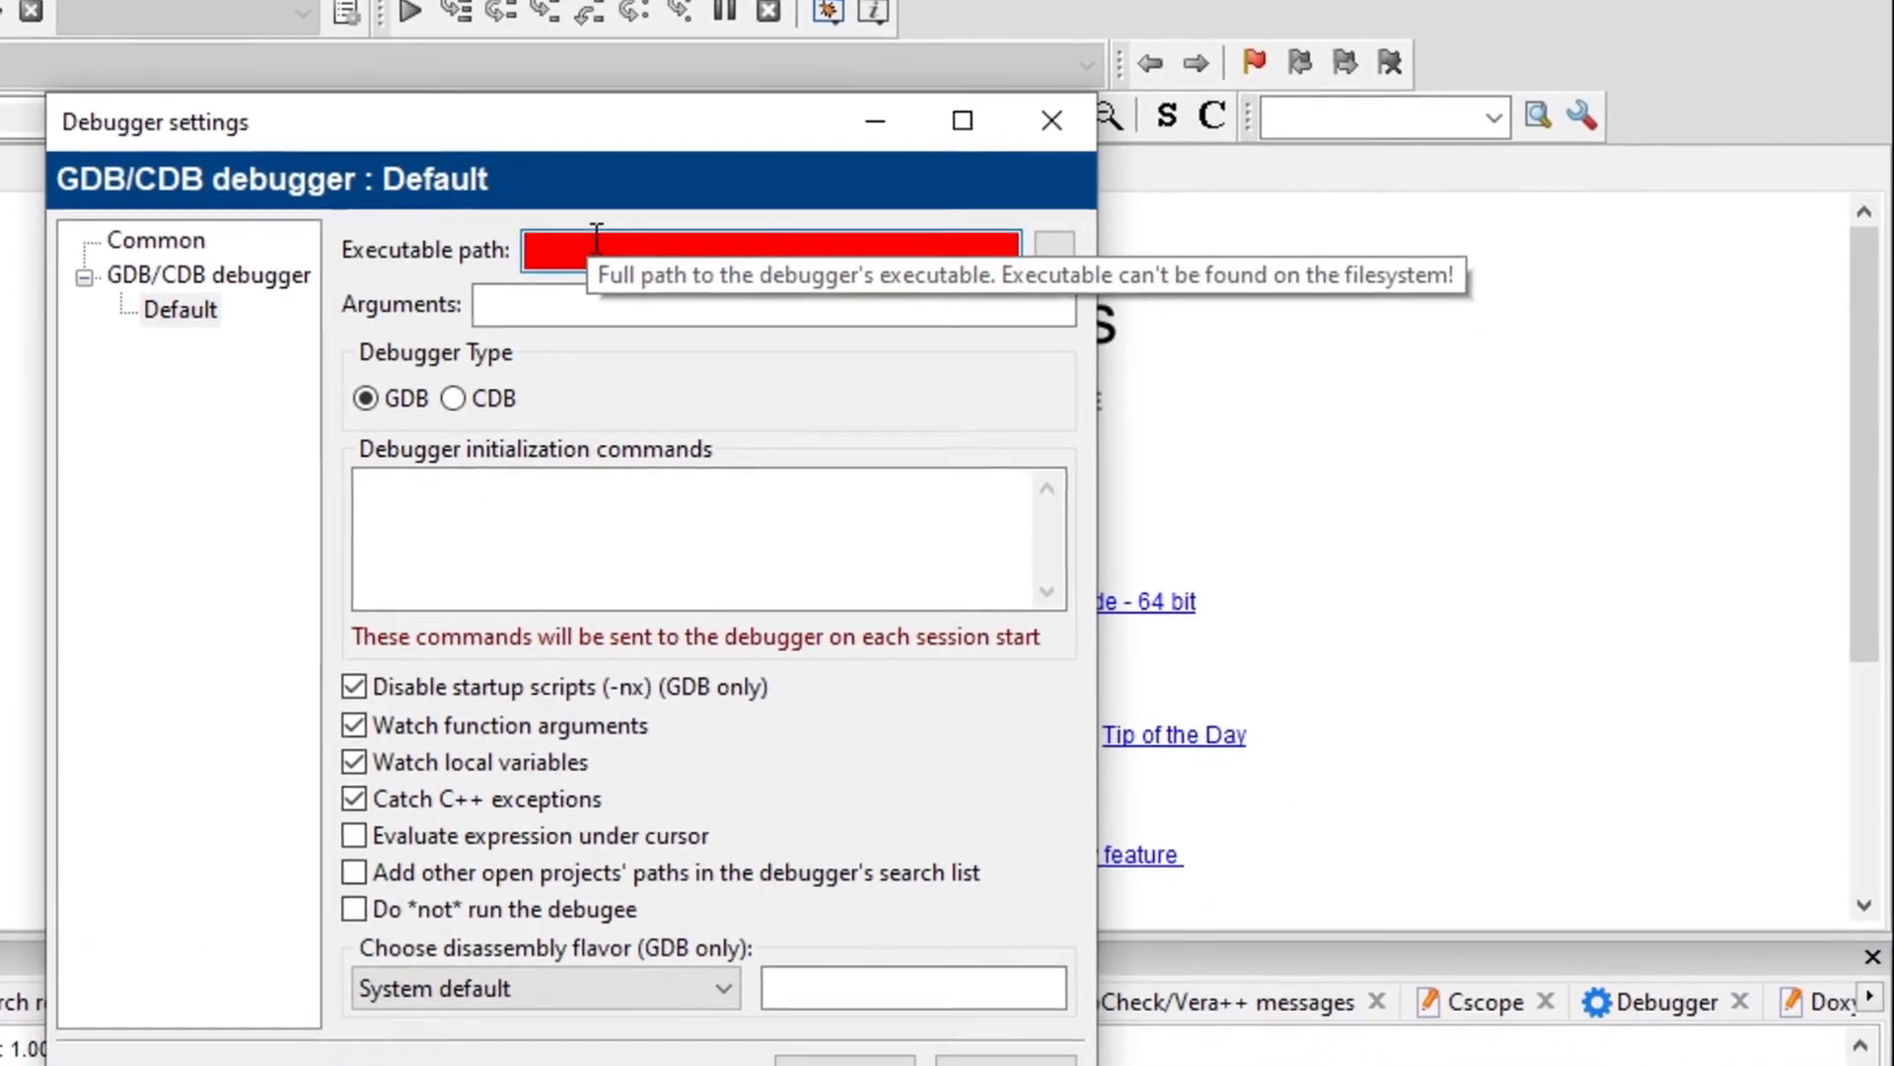
key(ctrl+v)
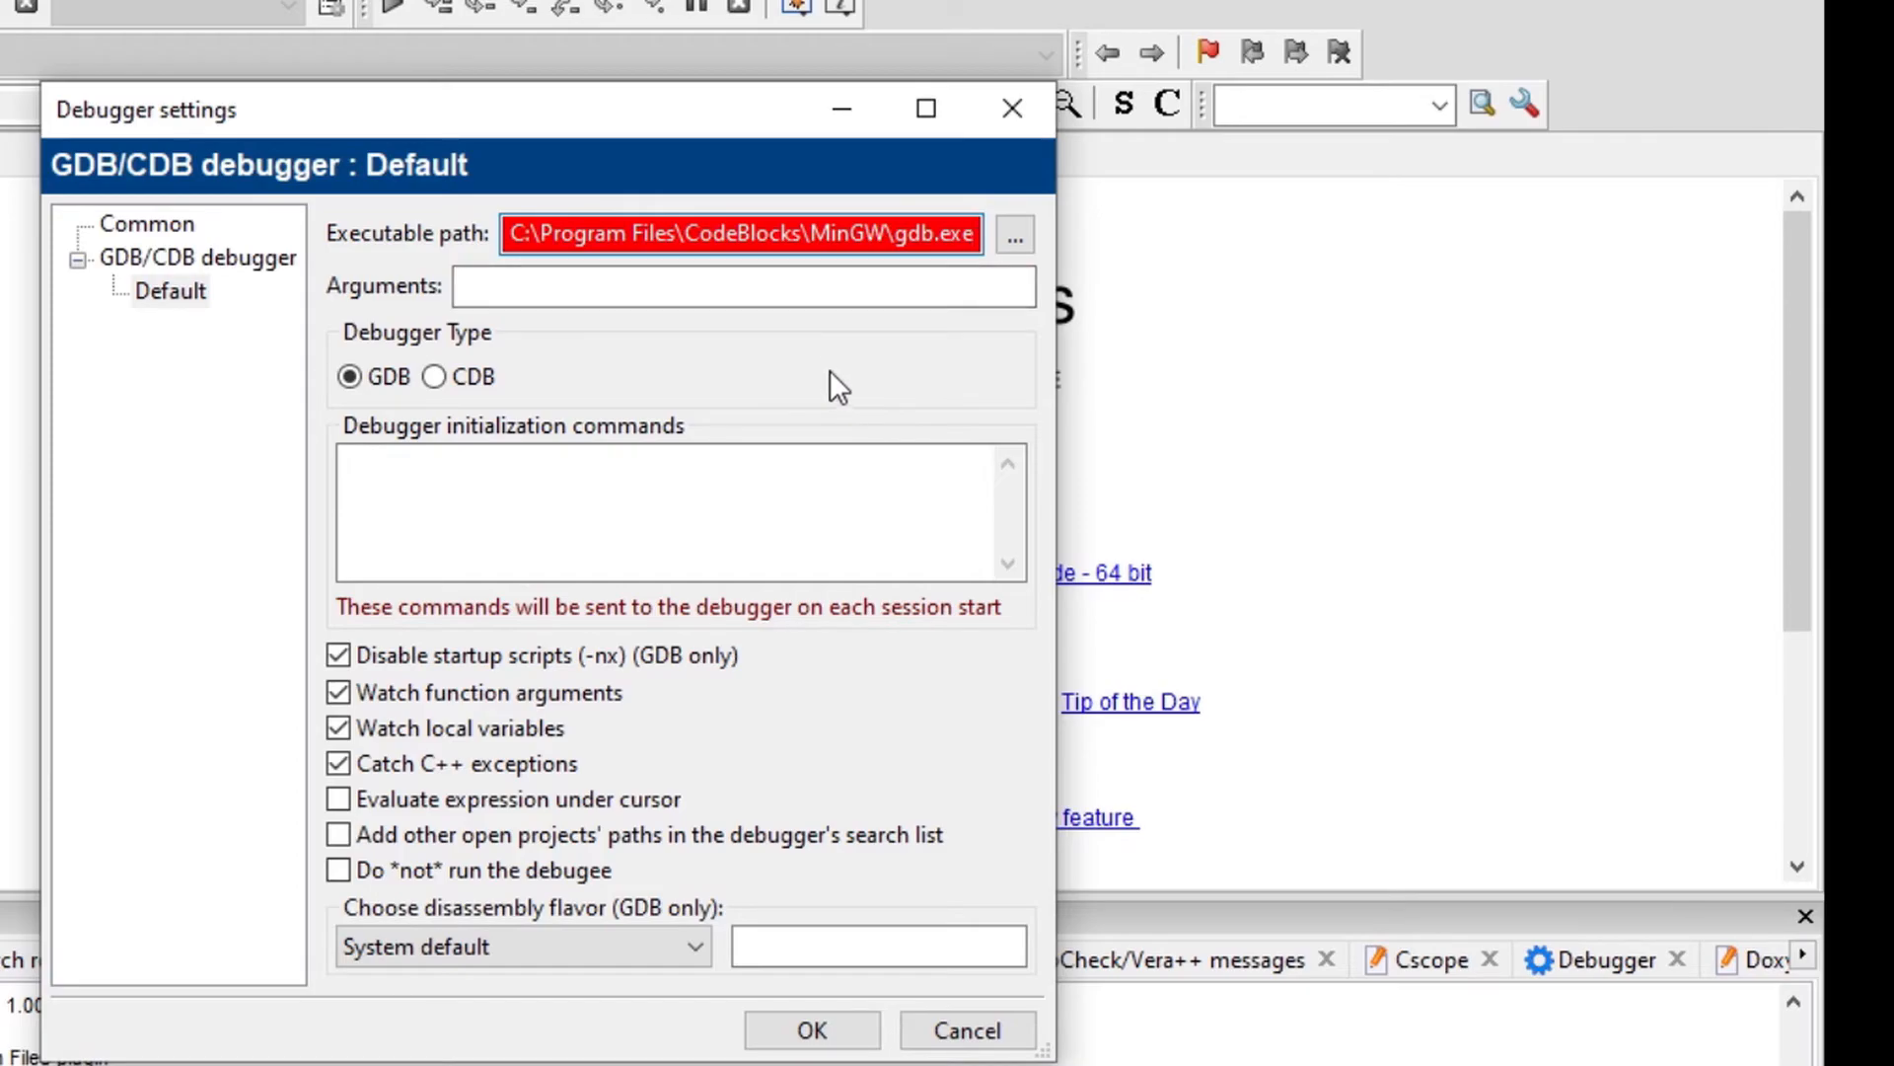
click(834, 1036)
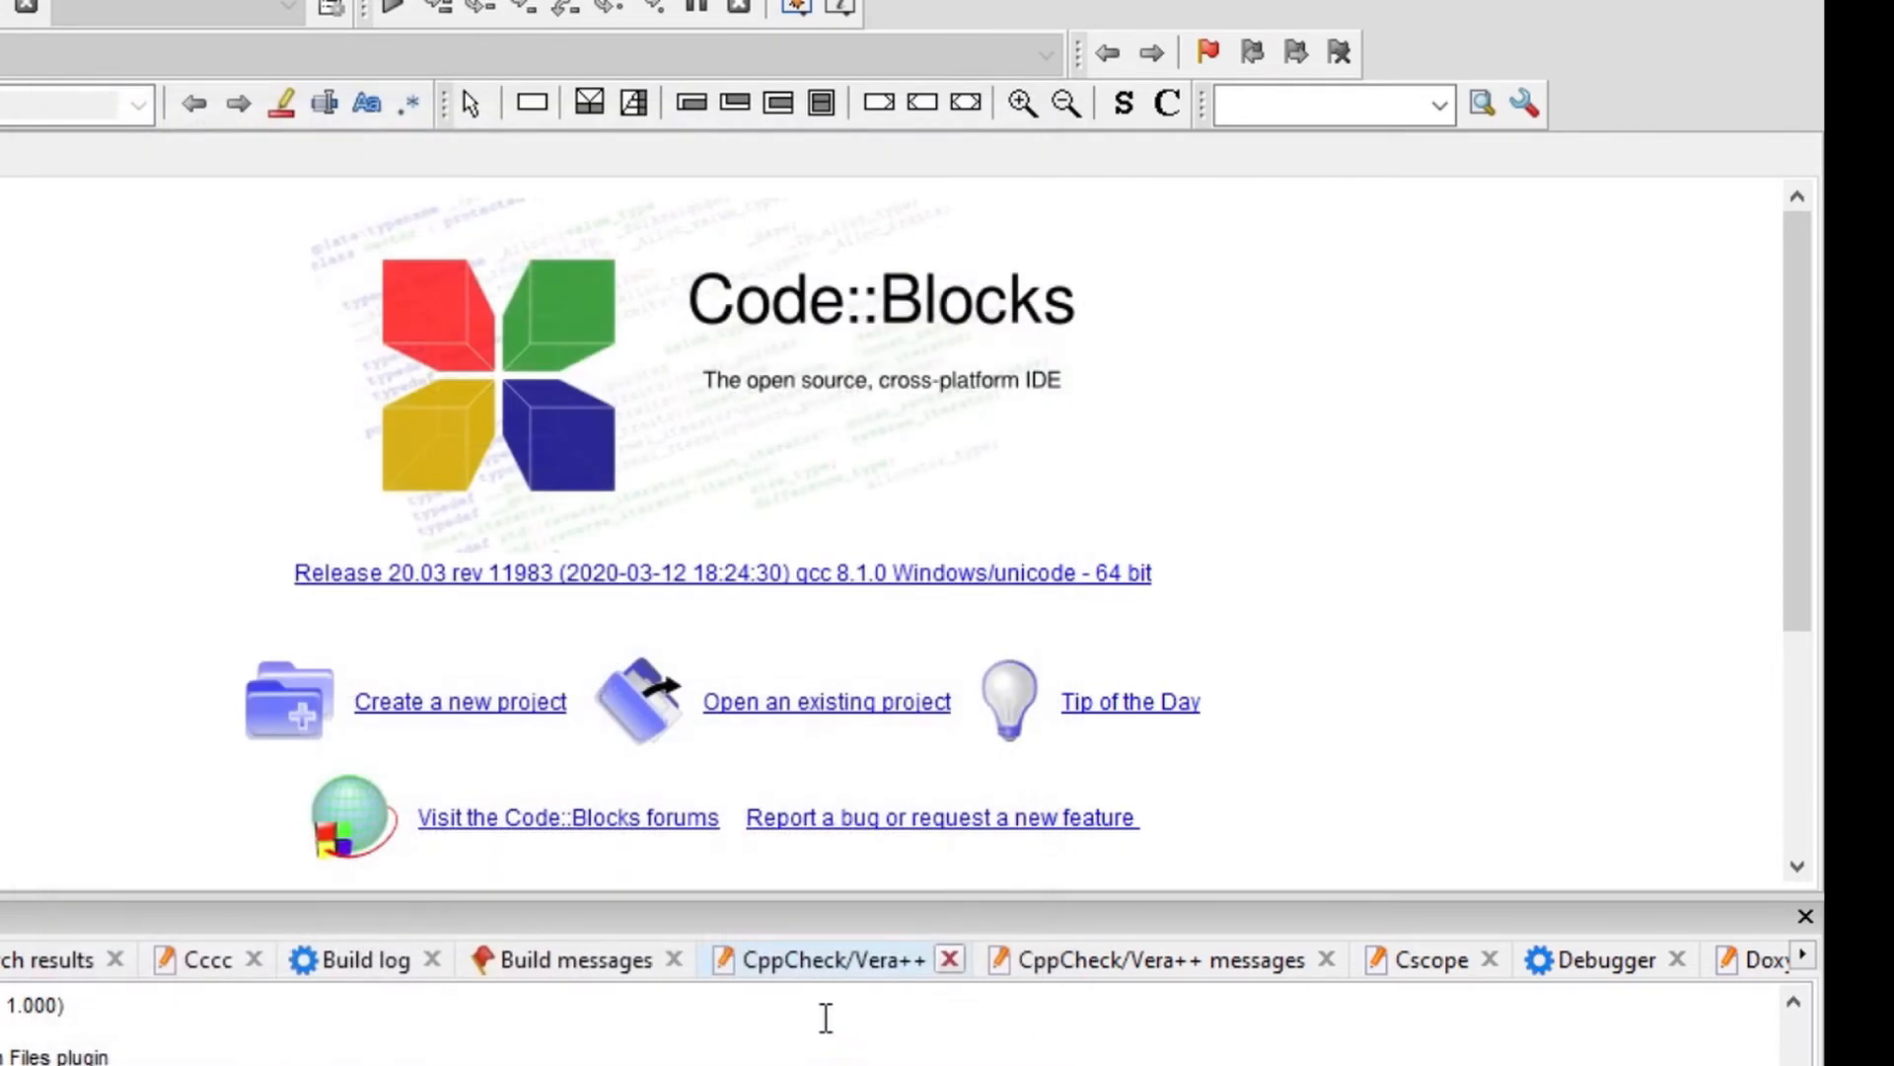